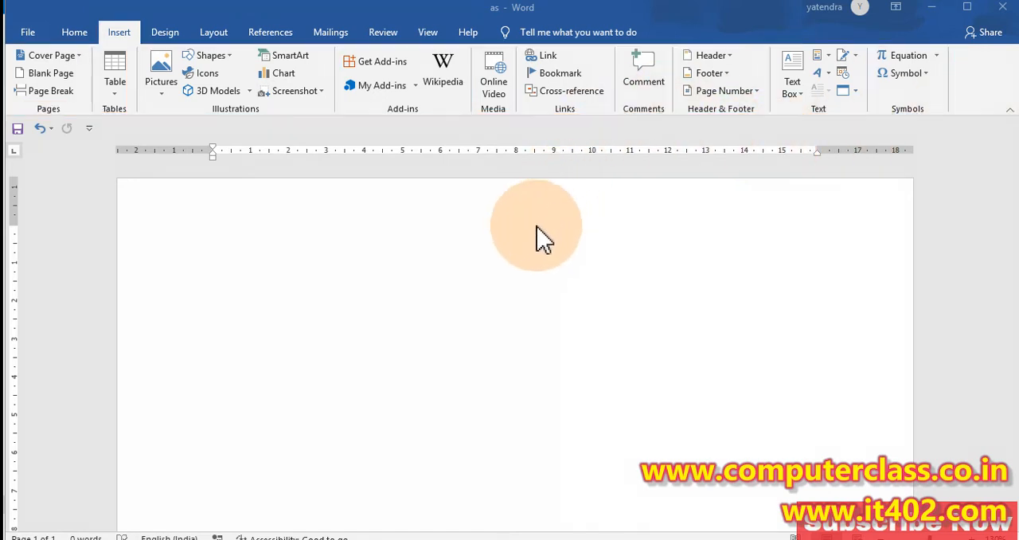
{"action": "left_click", "coordinate": [221, 278]}
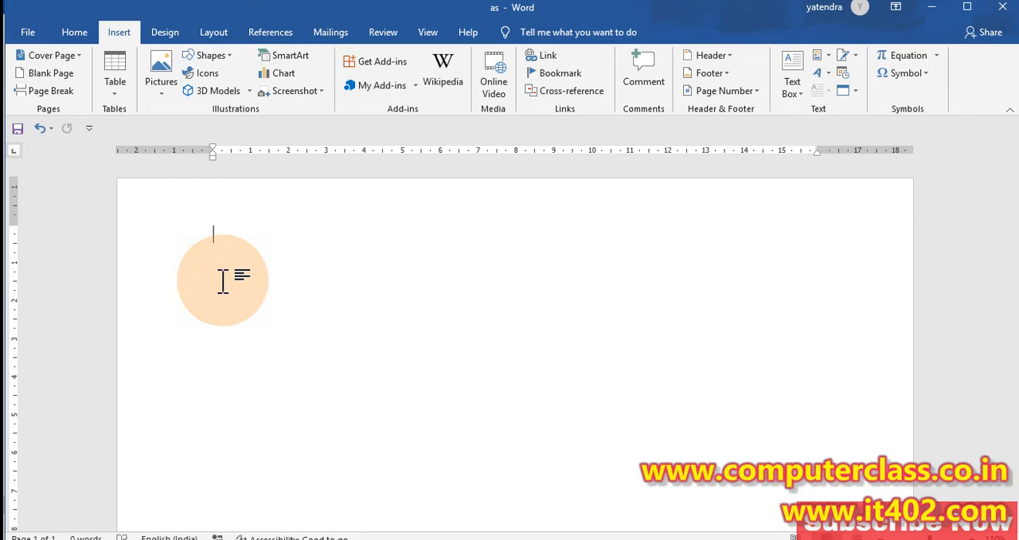
{"action": "left_click", "coordinate": [76, 33]}
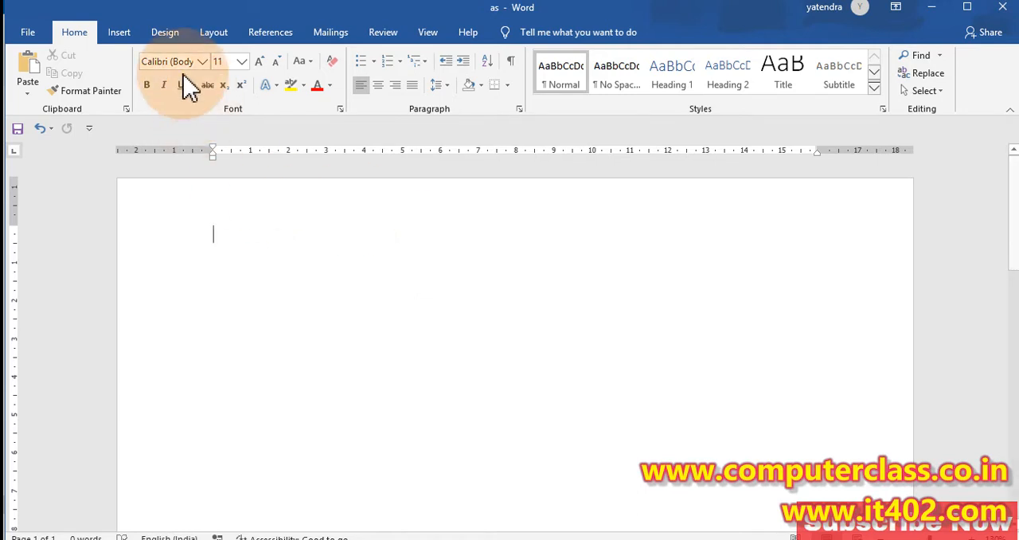
{"action": "left_click", "coordinate": [120, 32]}
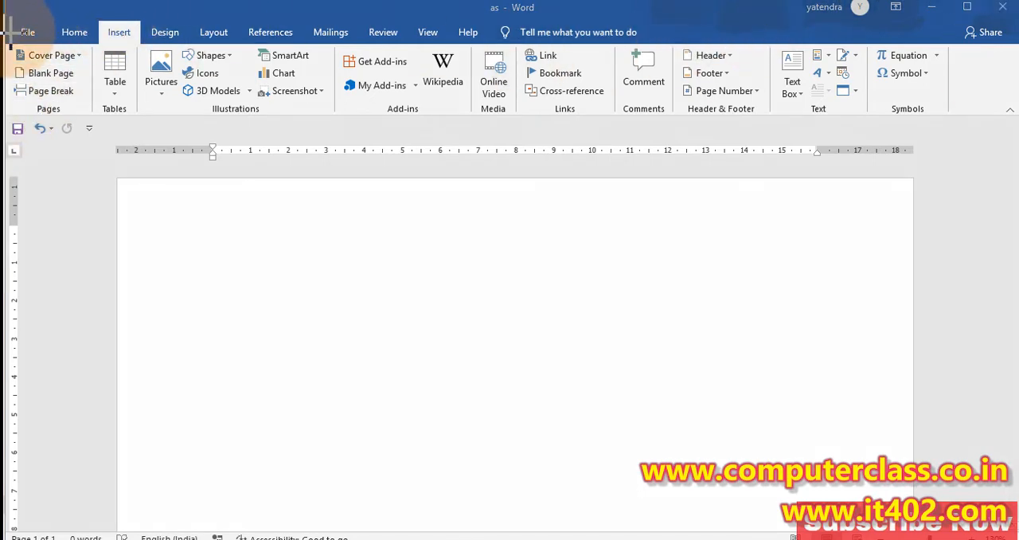
{"action": "mouse_move", "coordinate": [5, 39]}
{"action": "left_mouse_down"}
{"action": "mouse_move", "coordinate": [106, 139]}
{"action": "mouse_move", "coordinate": [99, 133]}
{"action": "left_mouse_up"}
{"action": "left_click_drag", "start_coordinate": [24, 98], "coordinate": [77, 118]}
{"action": "key", "text": "Escape"}
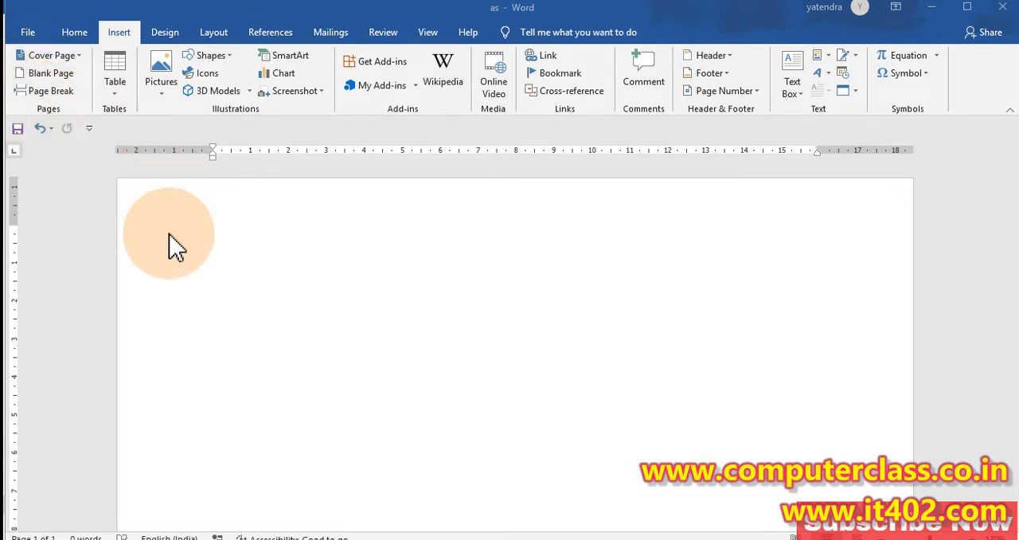
Step: Generate sample paragraphs in the blank document with =rand(), and a second block below them with the same formula
{"action": "left_click", "coordinate": [175, 274]}
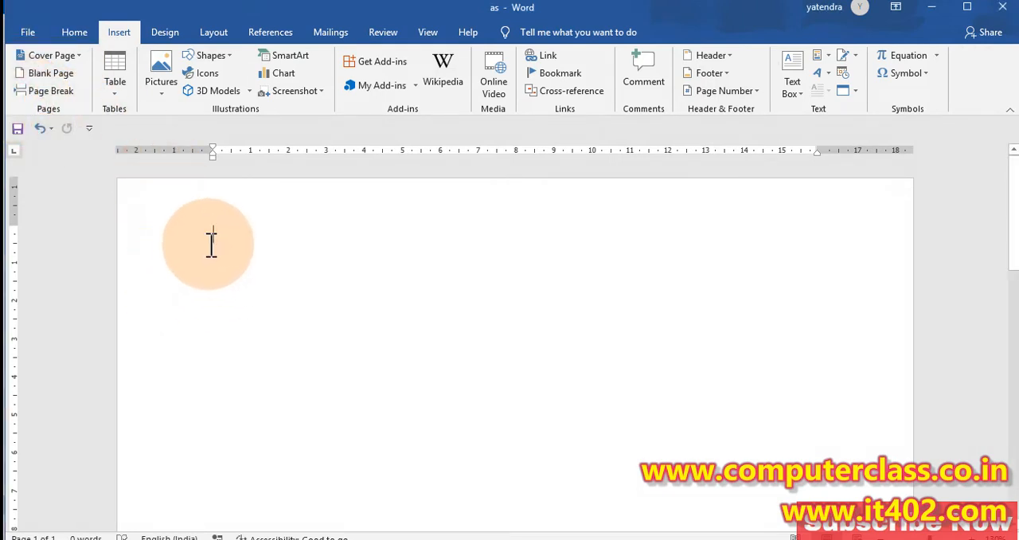
{"action": "type", "text": "=rand()"}
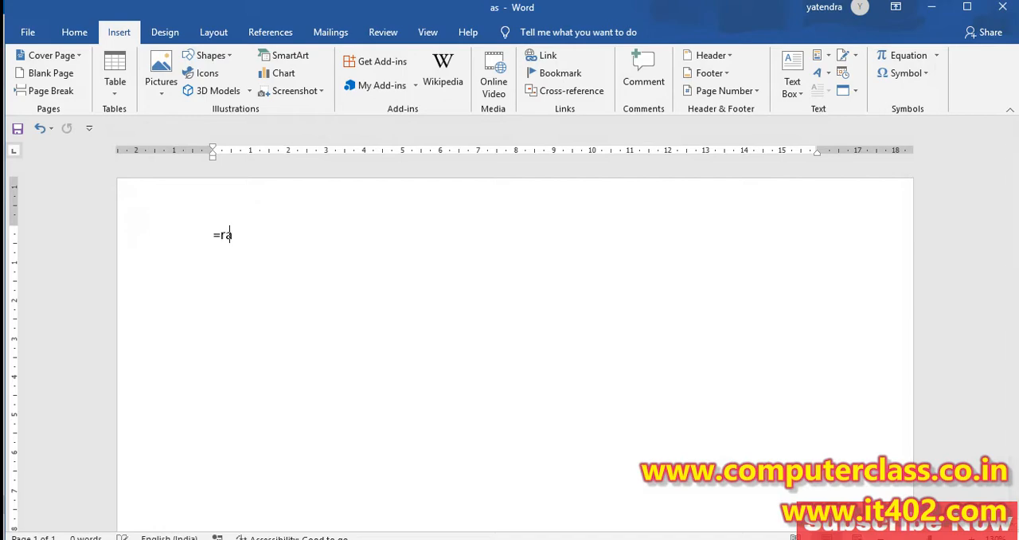
{"action": "key", "text": "Return"}
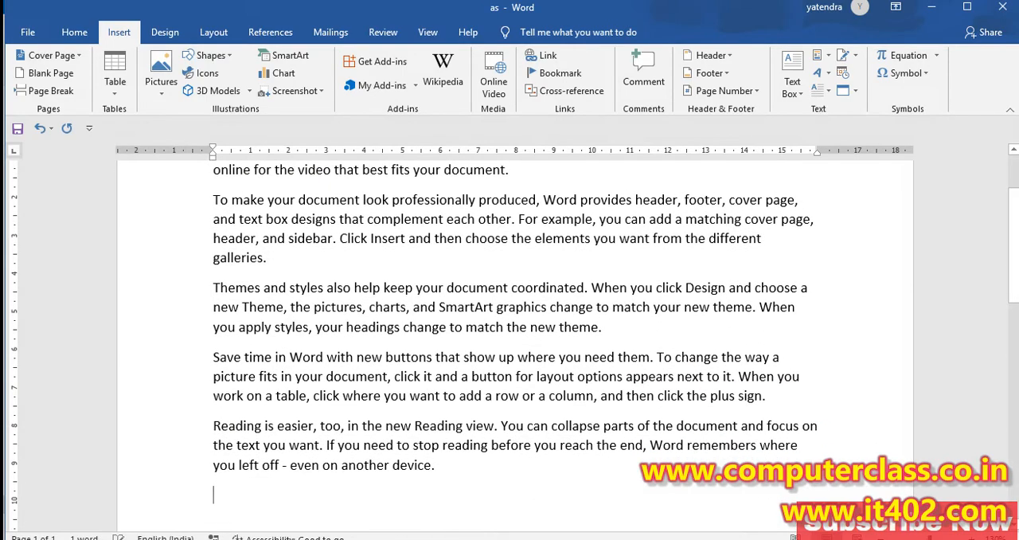
{"action": "scroll", "coordinate": [140, 228], "scroll_direction": "up", "scroll_amount": 1}
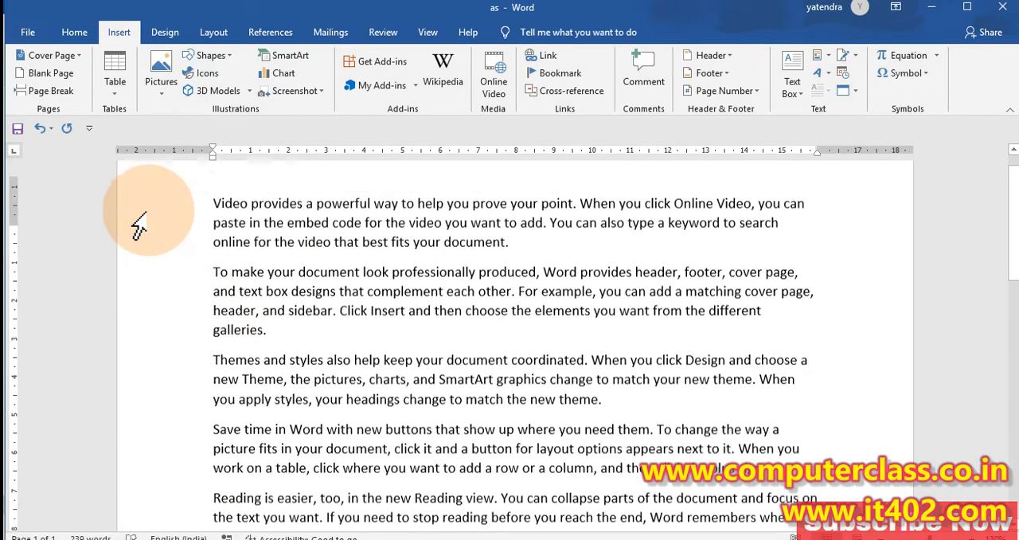
{"action": "scroll", "coordinate": [335, 199], "scroll_direction": "down", "scroll_amount": 6}
{"action": "type", "text": "=r"}
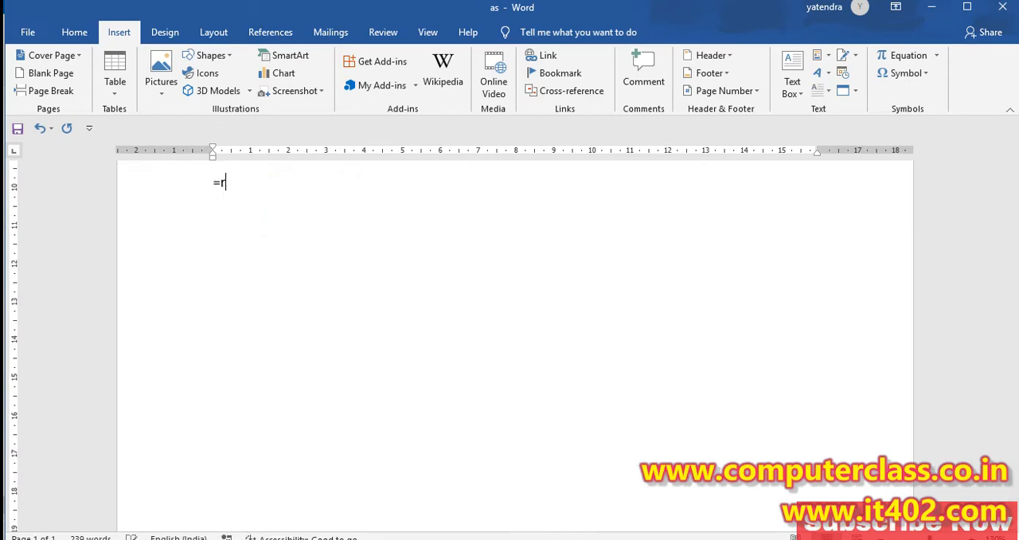
{"action": "type", "text": "and()"}
{"action": "key", "text": "Return"}
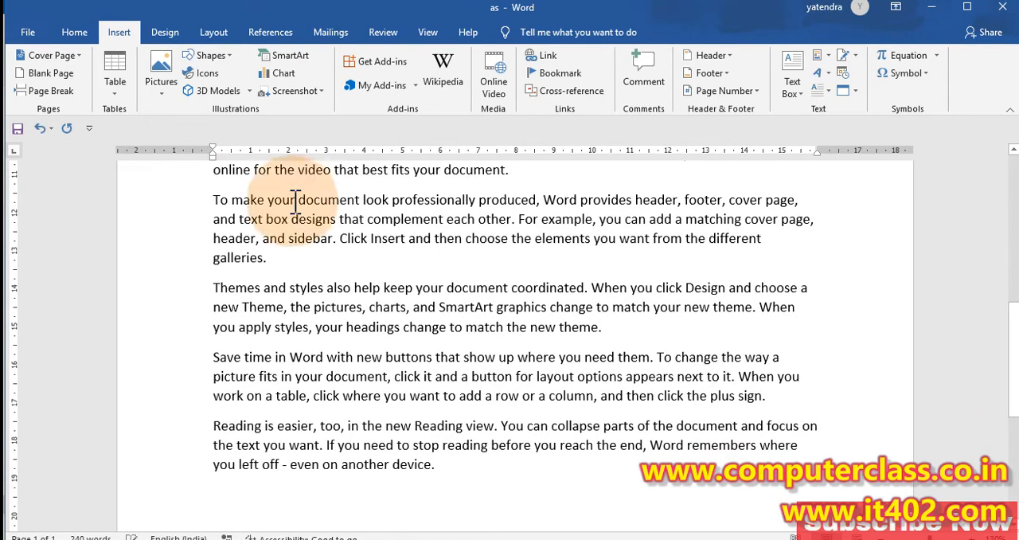
Step: Copy sample paragraphs and paste them at the end of the text until the document runs onto a second page
{"action": "left_click_drag", "start_coordinate": [467, 472], "coordinate": [225, 259]}
{"action": "scroll", "coordinate": [220, 250], "scroll_direction": "down", "scroll_amount": 10}
{"action": "left_click", "coordinate": [221, 421]}
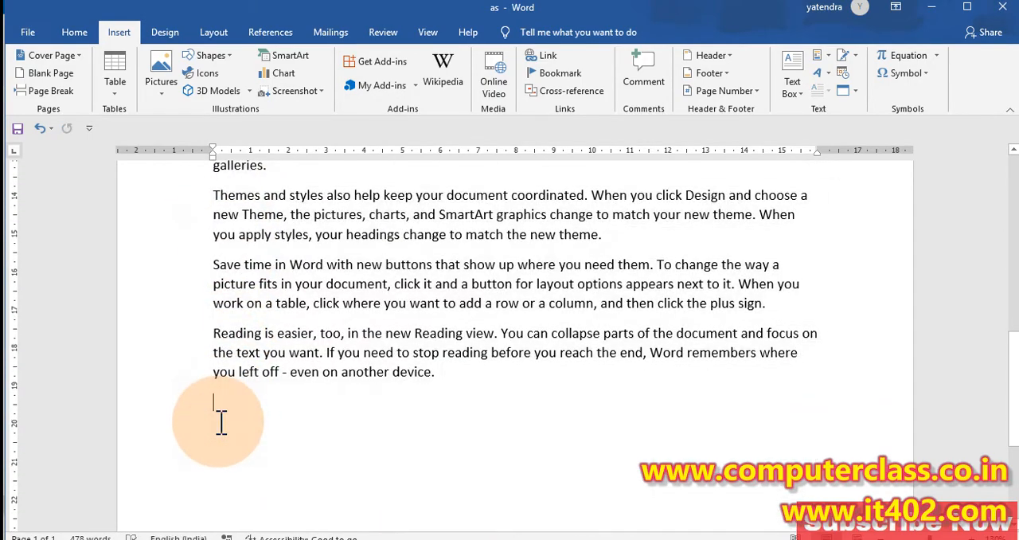
{"action": "scroll", "coordinate": [221, 422], "scroll_direction": "up", "scroll_amount": 2}
{"action": "key", "text": "ctrl+v"}
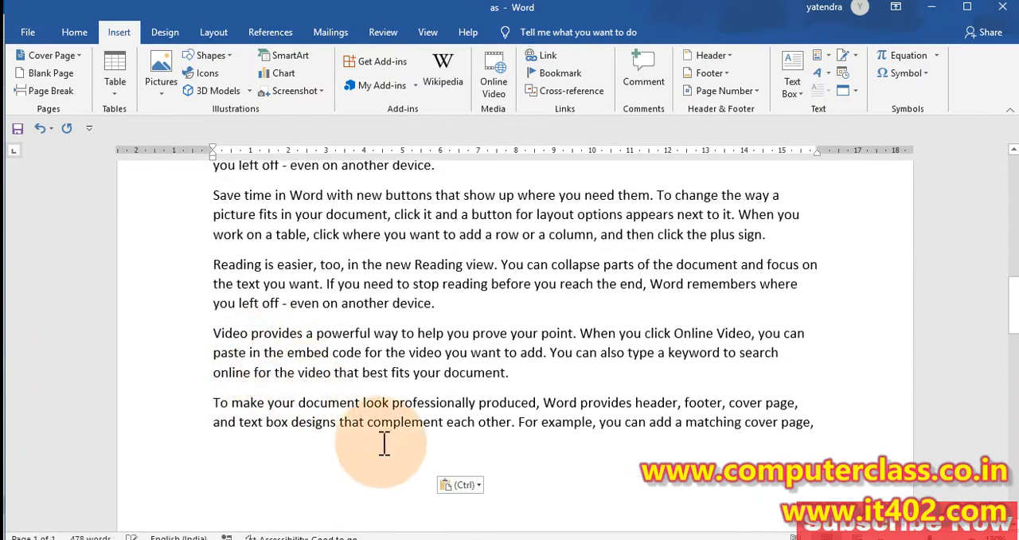
{"action": "key", "text": "ctrl+v"}
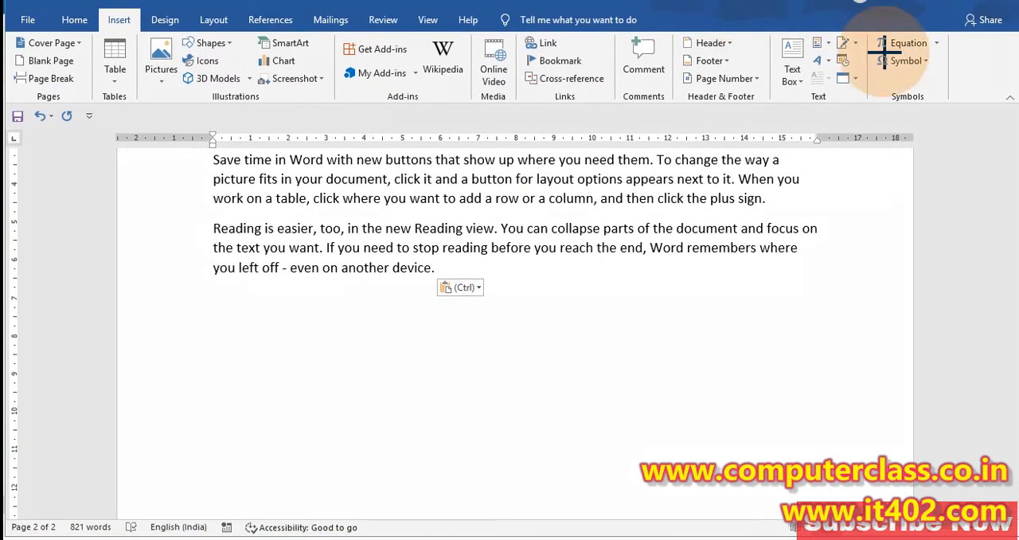
{"action": "mouse_move", "coordinate": [17, 511]}
{"action": "left_mouse_down"}
{"action": "mouse_move", "coordinate": [84, 534]}
{"action": "mouse_move", "coordinate": [39, 532]}
{"action": "mouse_move", "coordinate": [58, 532]}
{"action": "left_mouse_up"}
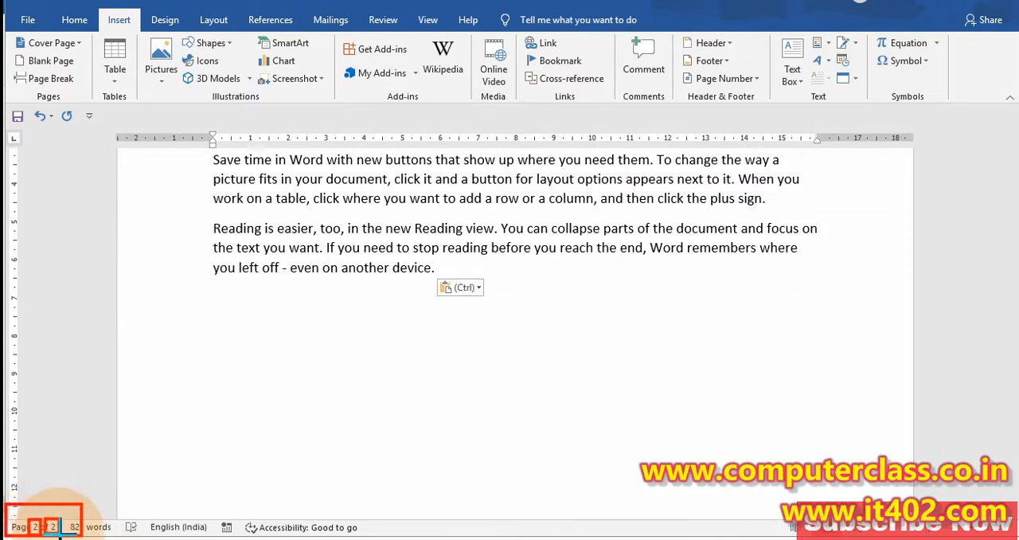
{"action": "key", "text": "Escape"}
Step: Generate one more =rand() block below the last paragraph, and delete the entire document content
{"action": "left_click", "coordinate": [210, 332]}
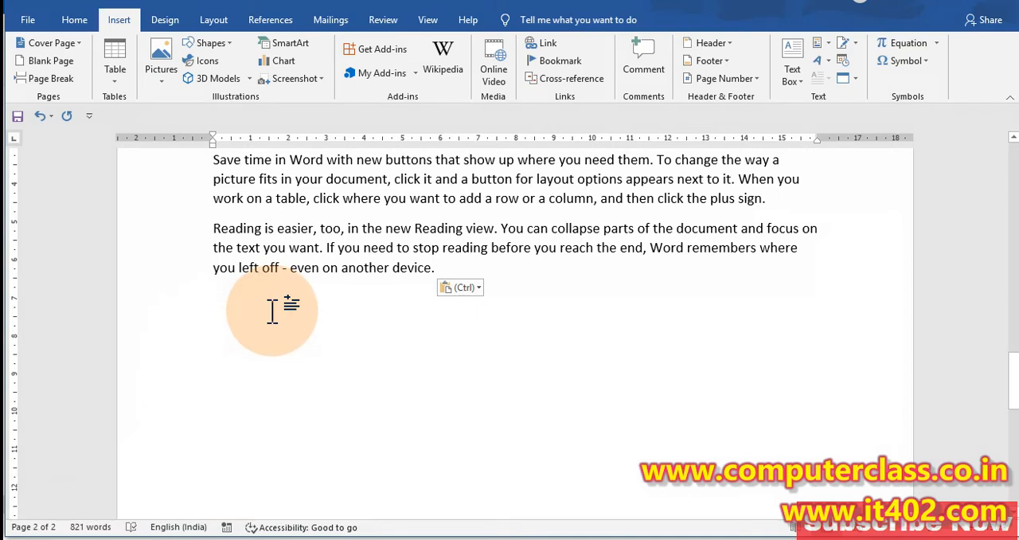
{"action": "type", "text": "=rand()"}
{"action": "key", "text": "Return"}
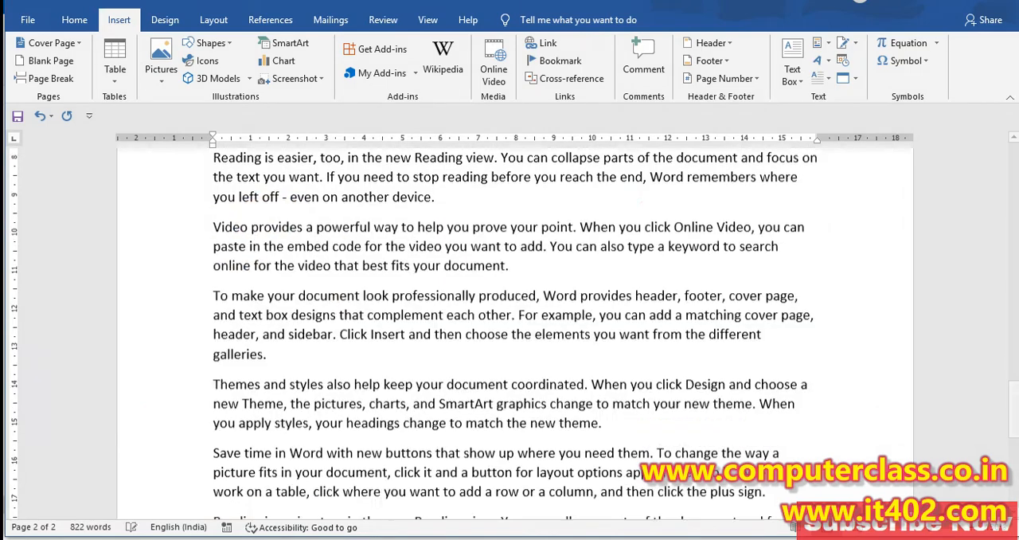
{"action": "key", "text": "ctrl+a"}
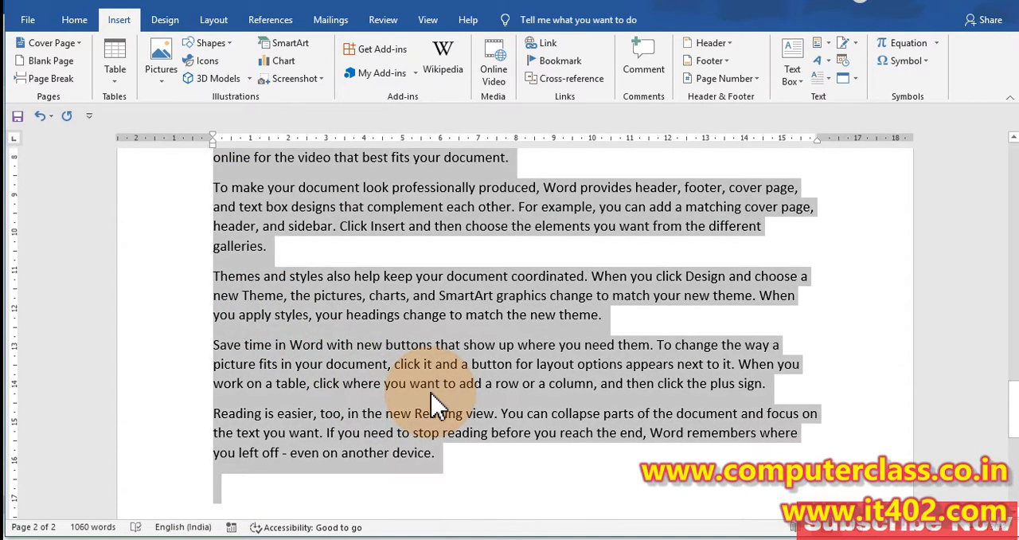
{"action": "key", "text": "Delete"}
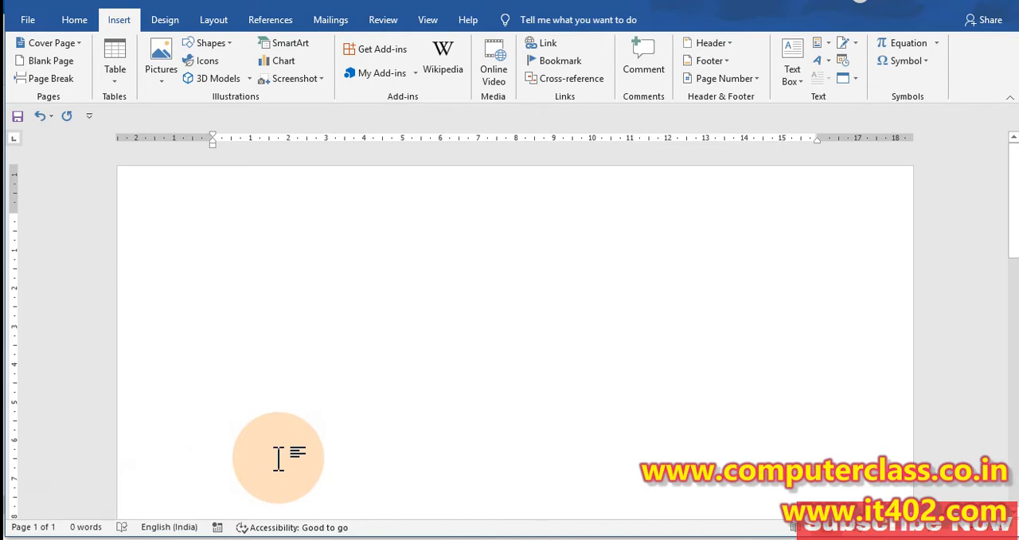
Step: Insert blank pages into the empty document until it has eight pages
{"action": "left_click", "coordinate": [118, 20]}
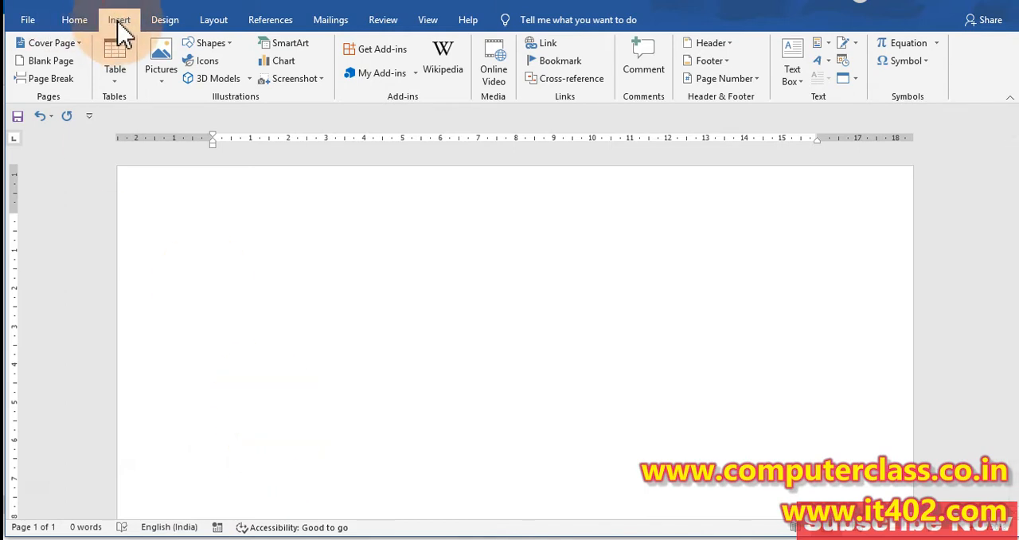
{"action": "left_click", "coordinate": [50, 63]}
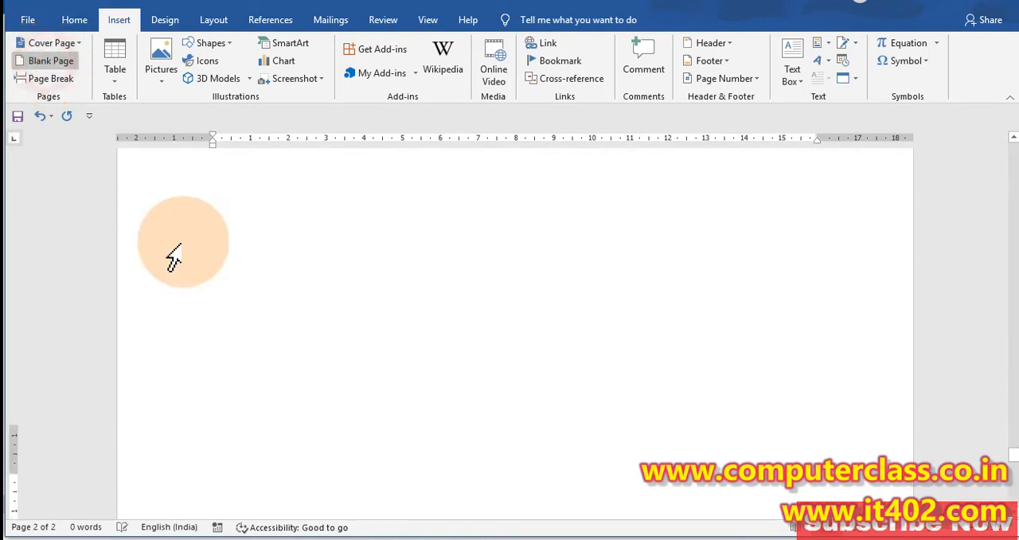
{"action": "key", "text": "ctrl+Return"}
{"action": "key", "text": "ctrl+Return"}
{"action": "key", "text": "ctrl+Return"}
{"action": "key", "text": "ctrl+Return"}
{"action": "key", "text": "ctrl+Return"}
{"action": "key", "text": "ctrl+Return"}
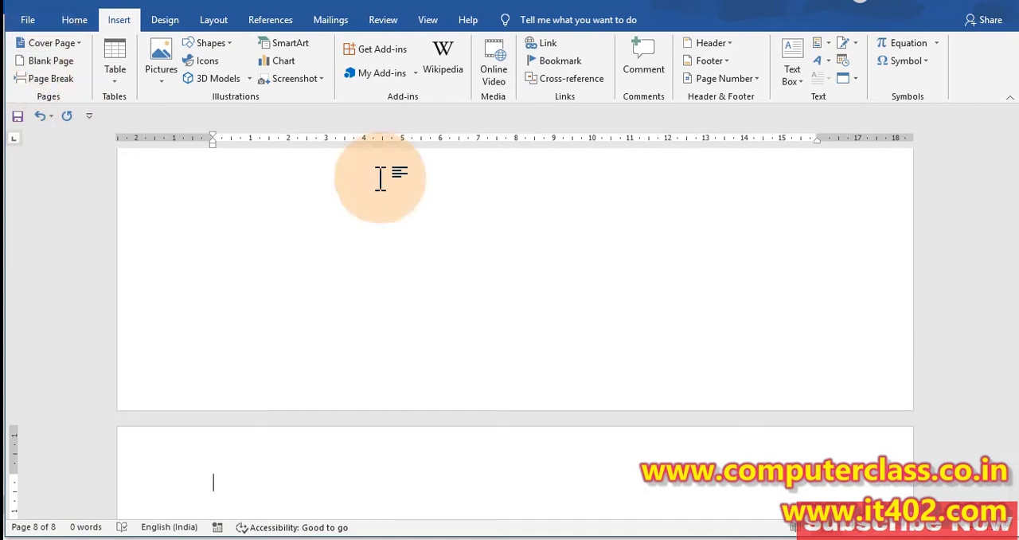
Step: Insert the built-in Whisp cover page at the start of the document
{"action": "left_click_drag", "start_coordinate": [1012, 439], "coordinate": [1010, 143]}
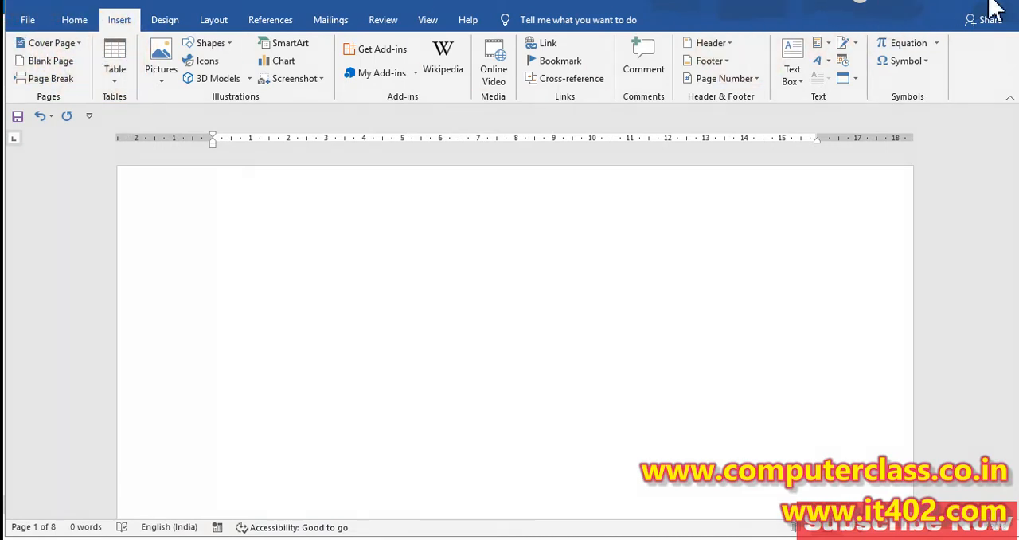
{"action": "left_click", "coordinate": [79, 42]}
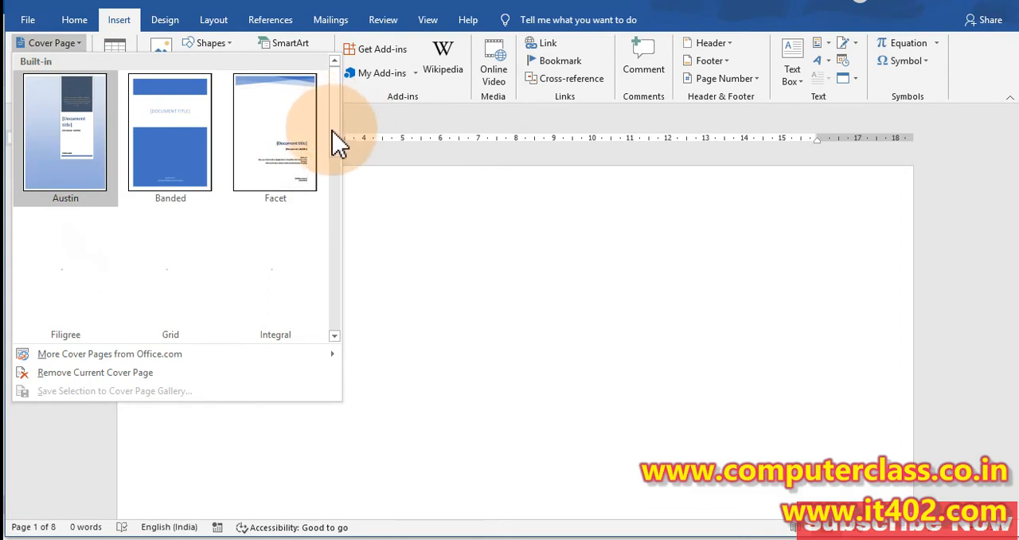
{"action": "left_click_drag", "start_coordinate": [335, 146], "coordinate": [339, 337]}
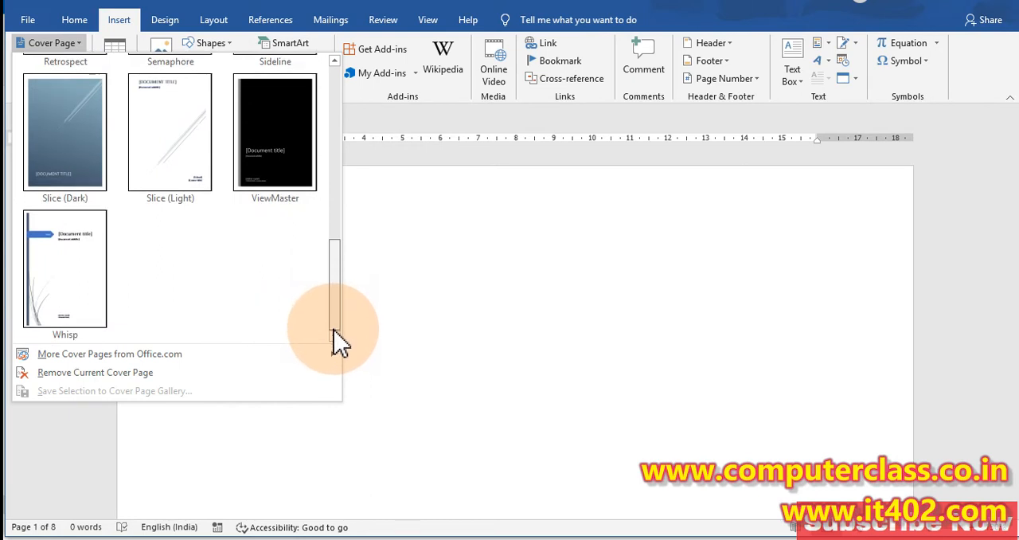
{"action": "left_click", "coordinate": [79, 288]}
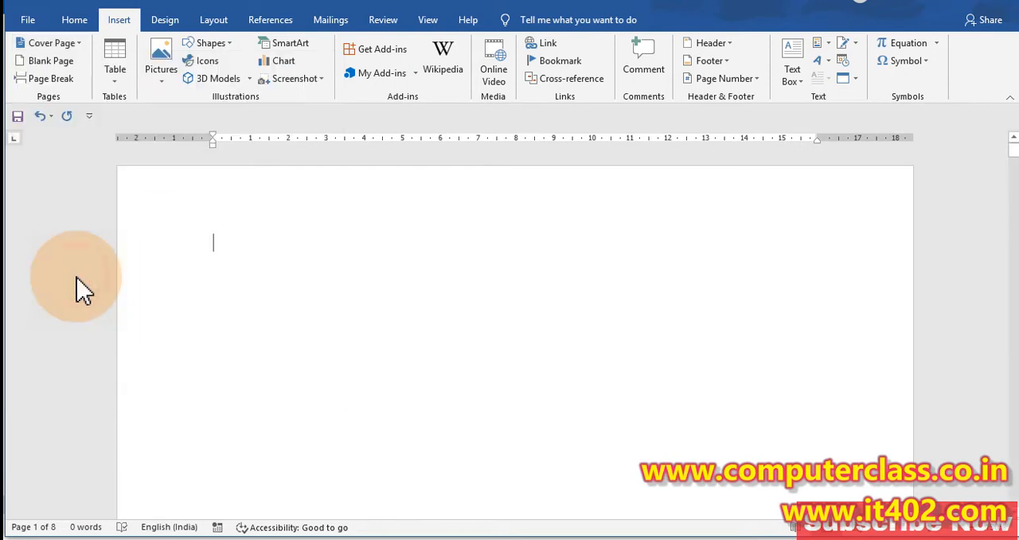
Step: Examine the Whisp cover page and its placement ahead of the blank pages at different zoom levels
{"action": "scroll", "coordinate": [545, 278], "scroll_direction": "down", "scroll_amount": 3}
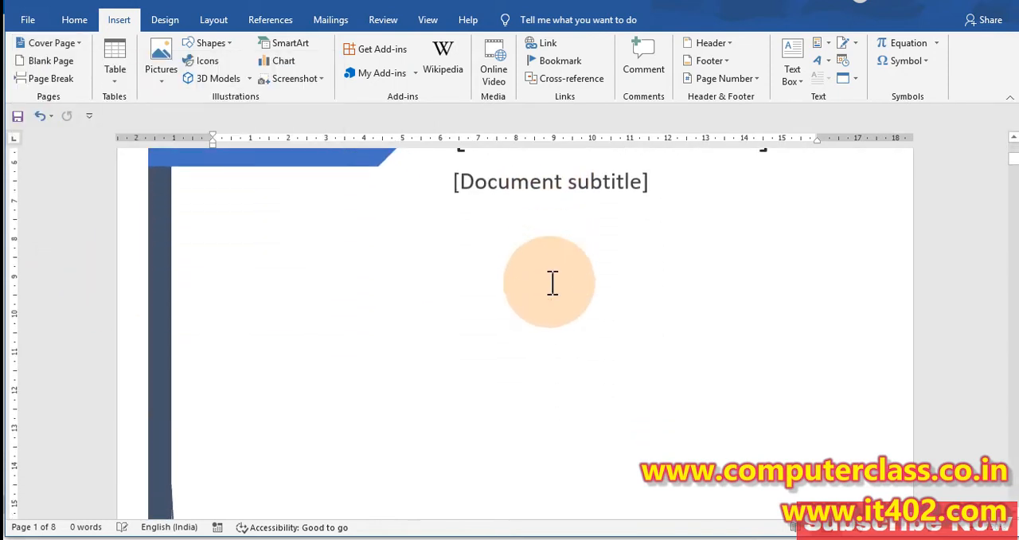
{"action": "scroll", "coordinate": [553, 282], "scroll_direction": "up", "scroll_amount": 3}
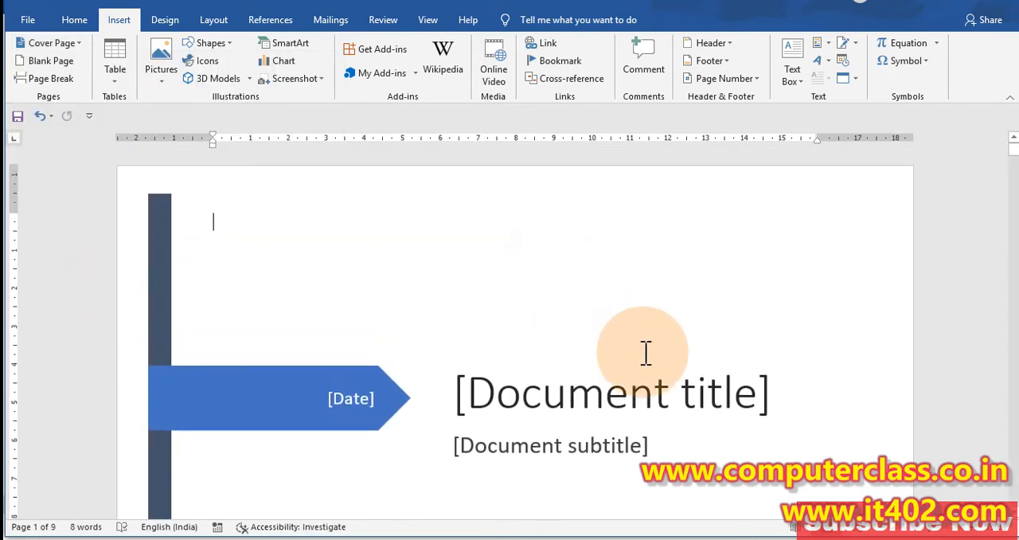
{"action": "scroll", "coordinate": [214, 221], "scroll_direction": "down", "scroll_amount": 3}
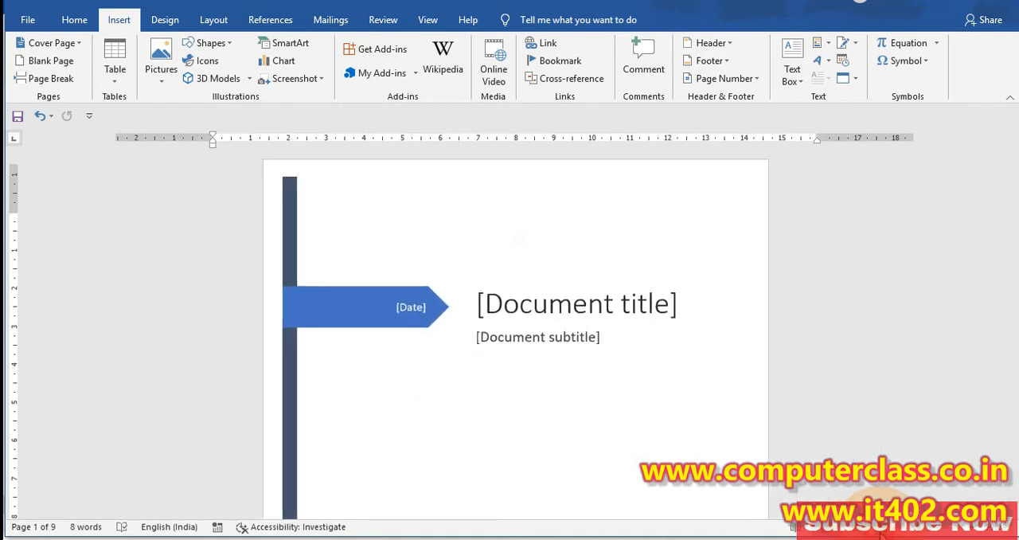
{"action": "scroll", "coordinate": [515, 337], "scroll_direction": "down", "scroll_amount": 1}
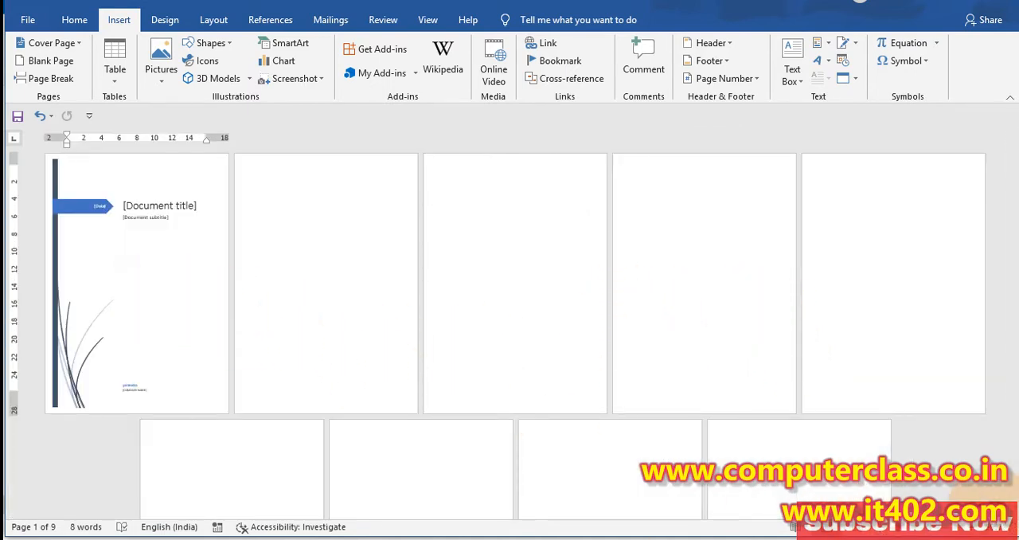
{"action": "left_click", "coordinate": [970, 527]}
{"action": "left_click", "coordinate": [970, 527]}
{"action": "left_click", "coordinate": [971, 527]}
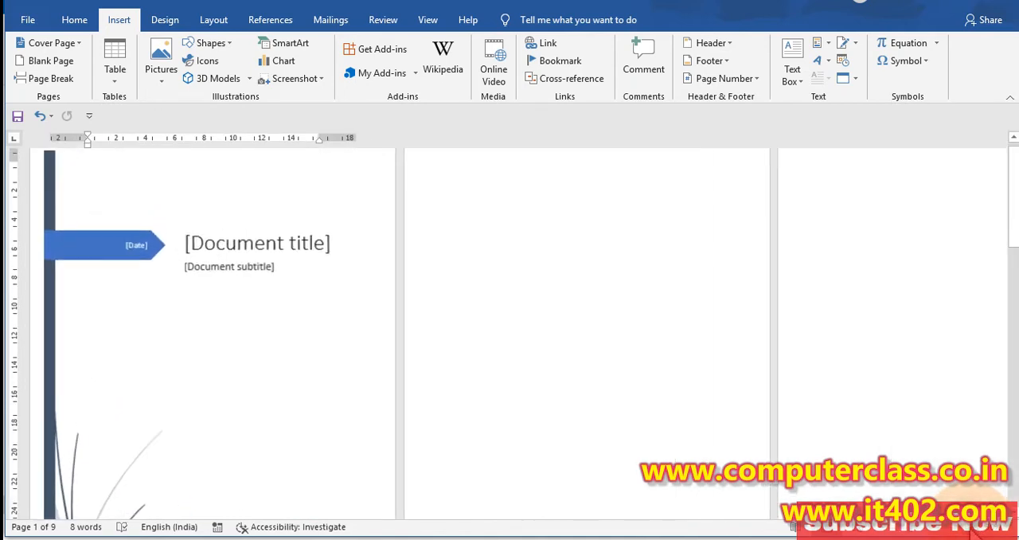
{"action": "left_click", "coordinate": [971, 527]}
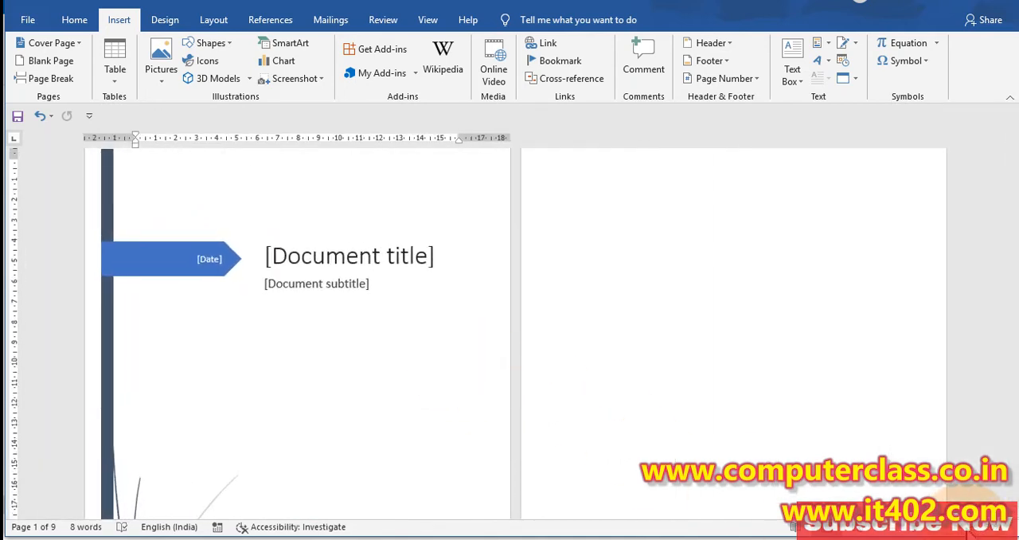
{"action": "left_click", "coordinate": [969, 527]}
{"action": "left_click", "coordinate": [969, 528]}
{"action": "scroll", "coordinate": [532, 364], "scroll_direction": "up", "scroll_amount": 1}
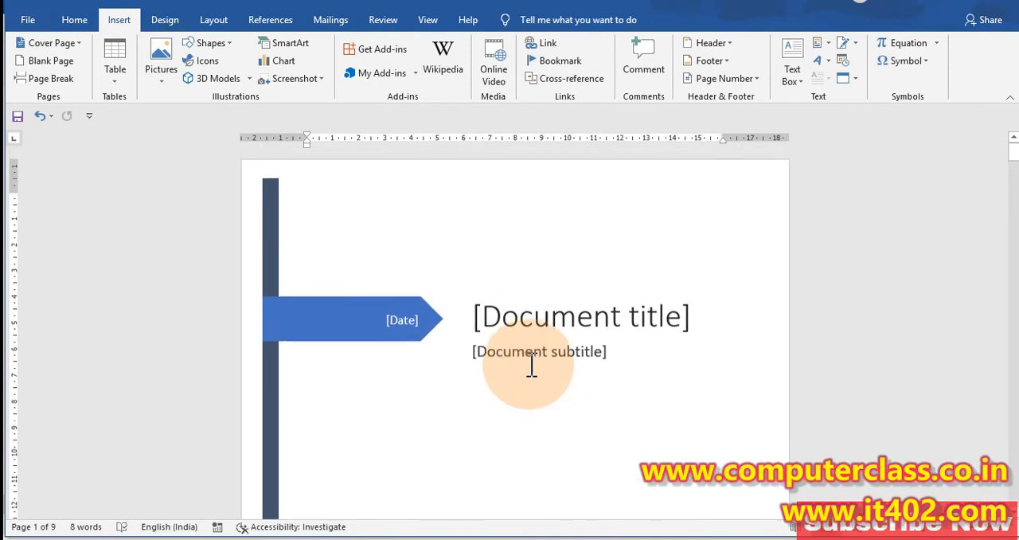
{"action": "scroll", "coordinate": [532, 364], "scroll_direction": "down", "scroll_amount": 15}
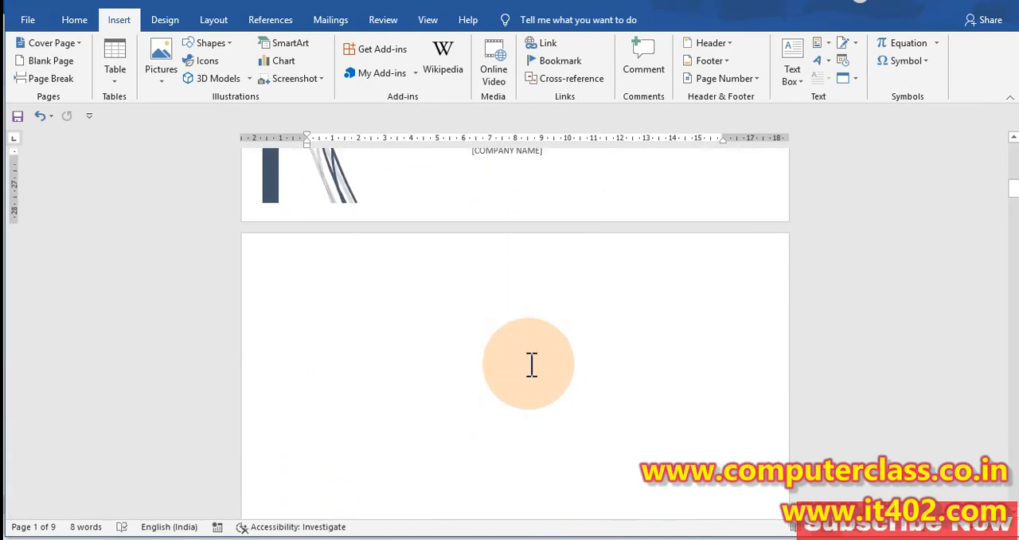
{"action": "scroll", "coordinate": [532, 365], "scroll_direction": "up", "scroll_amount": 15}
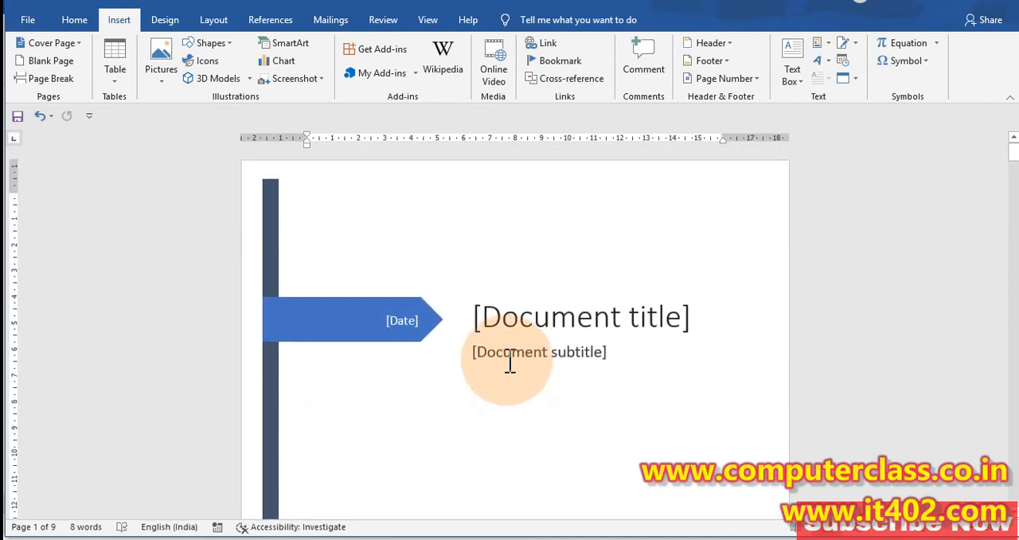
Step: Replace the Whisp cover page with the built-in Integral cover page
{"action": "left_click", "coordinate": [509, 362]}
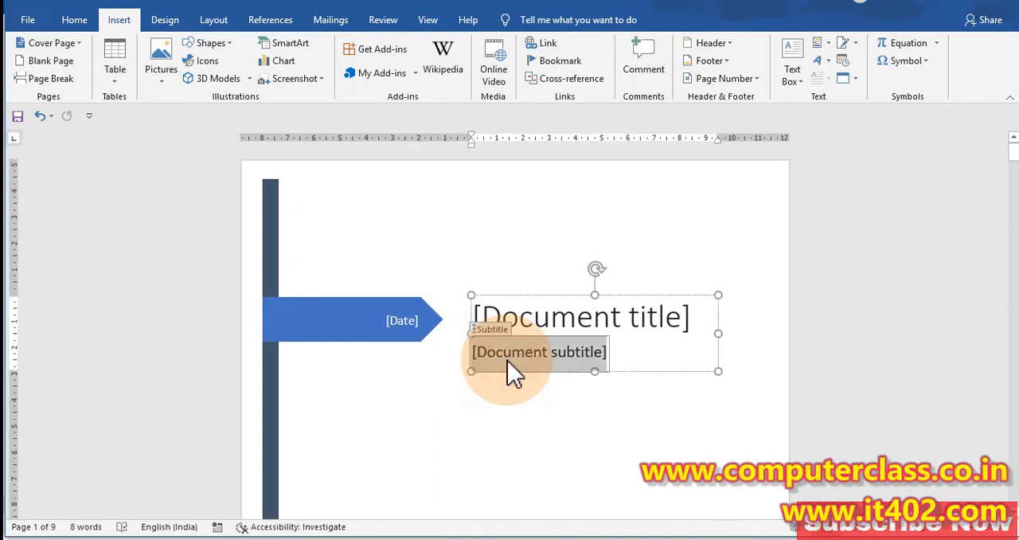
{"action": "left_click", "coordinate": [432, 466]}
{"action": "left_click", "coordinate": [80, 44]}
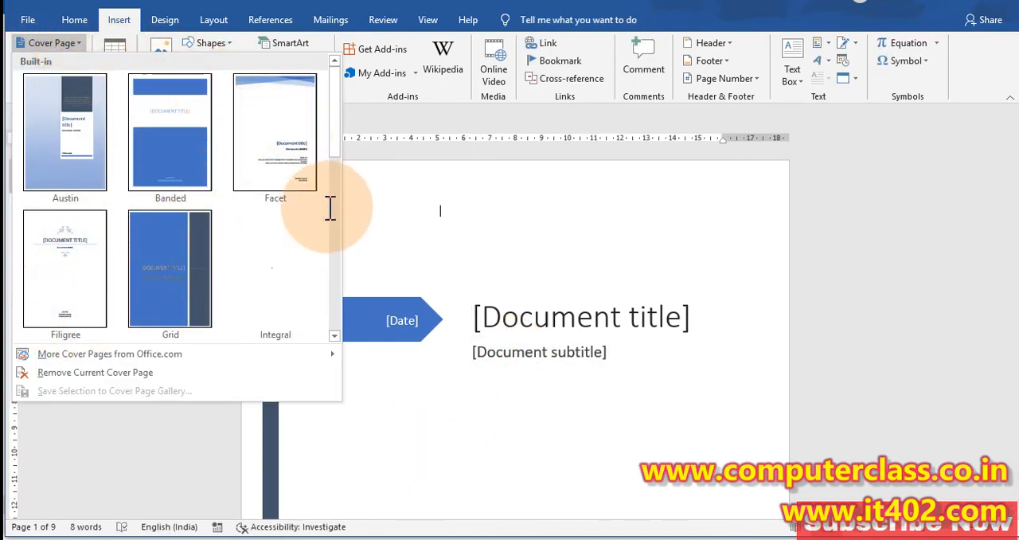
{"action": "scroll", "coordinate": [331, 199], "scroll_direction": "down", "scroll_amount": 4}
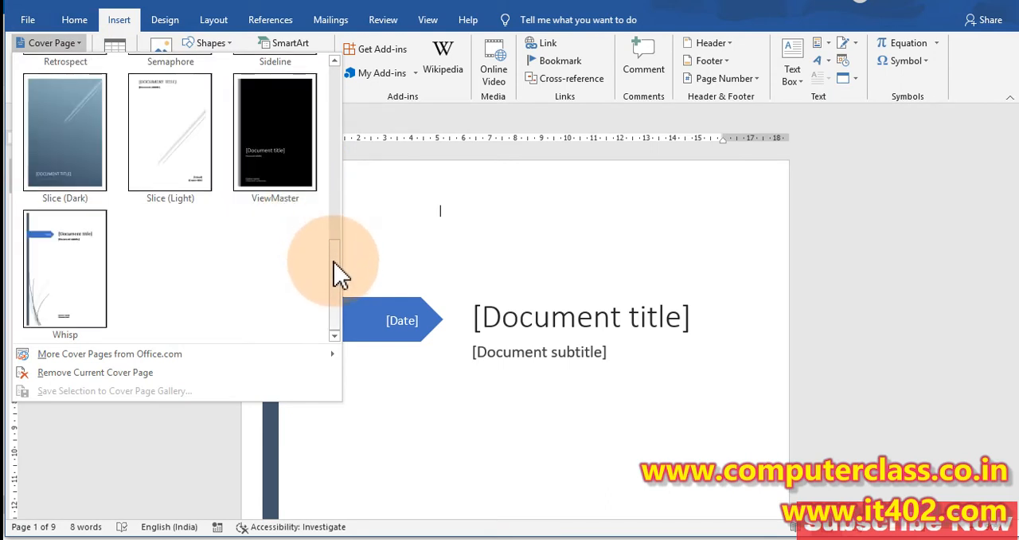
{"action": "left_click_drag", "start_coordinate": [338, 275], "coordinate": [324, 164]}
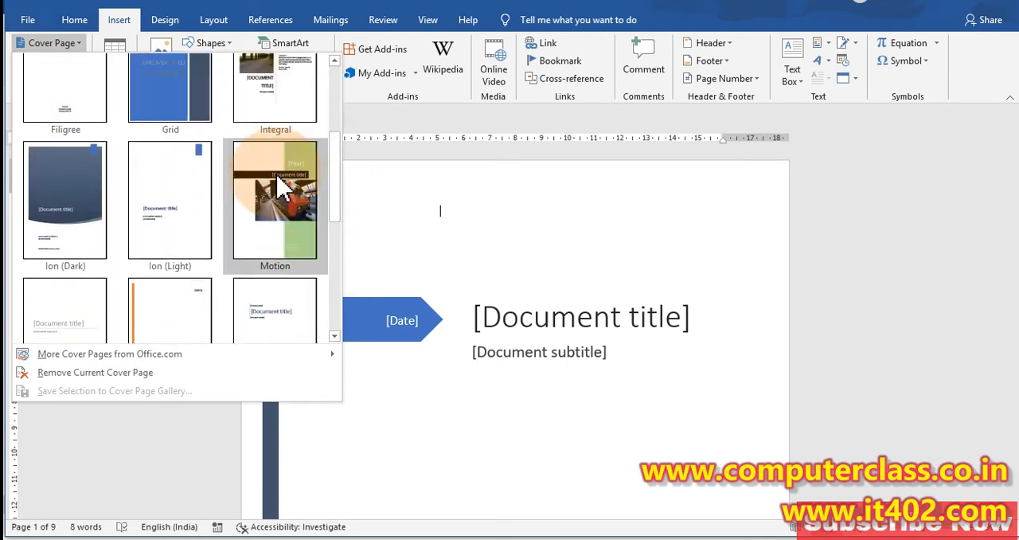
{"action": "scroll", "coordinate": [282, 175], "scroll_direction": "up", "scroll_amount": 3}
{"action": "left_click", "coordinate": [278, 269]}
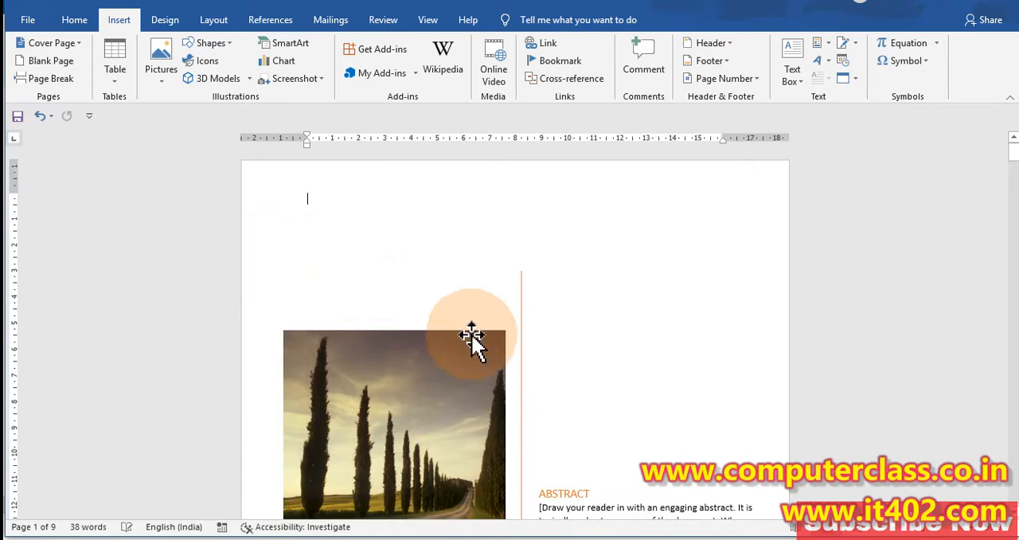
Step: Fill in the document title on the Integral cover page as COMPUTER REPORT
{"action": "scroll", "coordinate": [843, 292], "scroll_direction": "down", "scroll_amount": 3}
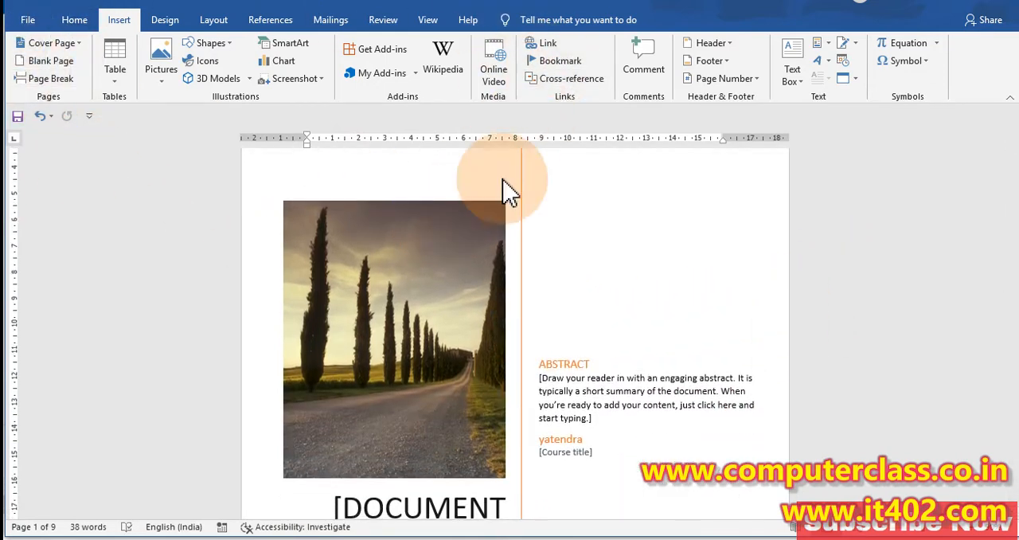
{"action": "scroll", "coordinate": [359, 291], "scroll_direction": "down", "scroll_amount": 1}
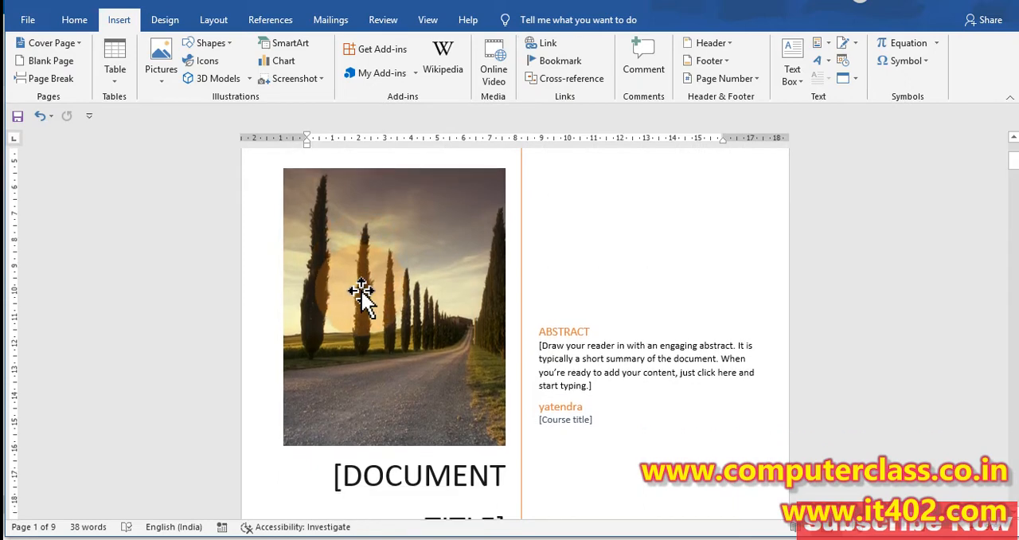
{"action": "scroll", "coordinate": [471, 271], "scroll_direction": "up", "scroll_amount": 2}
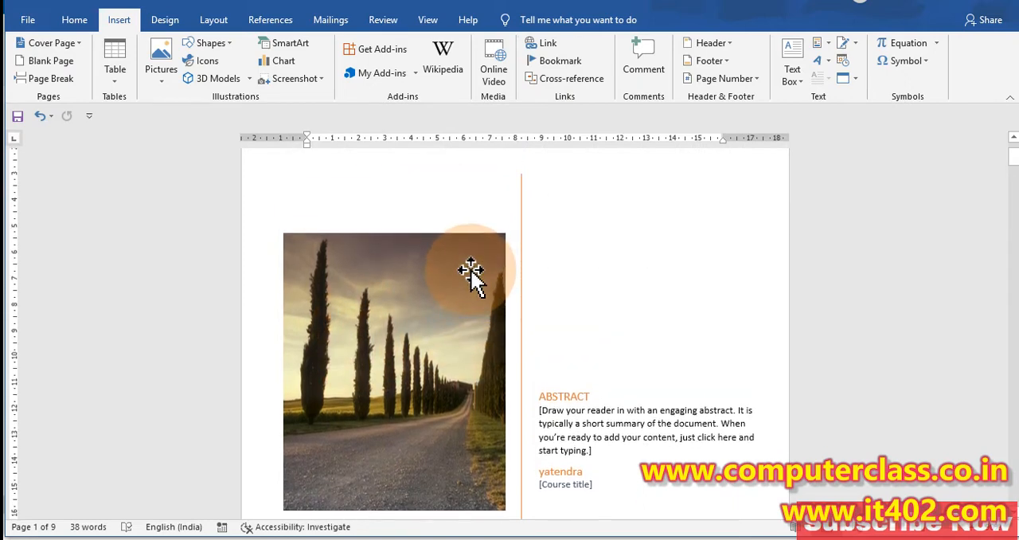
{"action": "scroll", "coordinate": [446, 273], "scroll_direction": "down", "scroll_amount": 4}
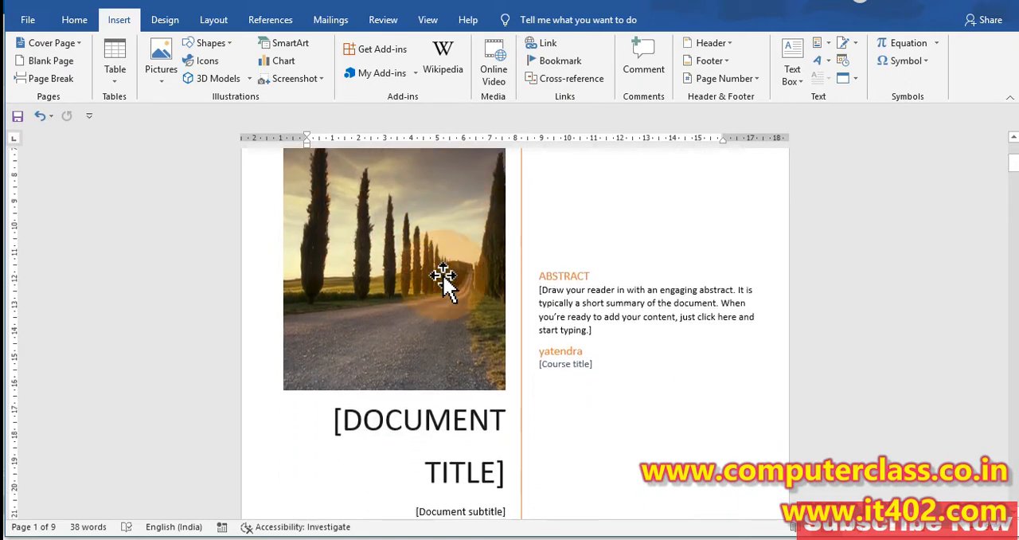
{"action": "left_click", "coordinate": [419, 436]}
{"action": "left_click", "coordinate": [469, 455]}
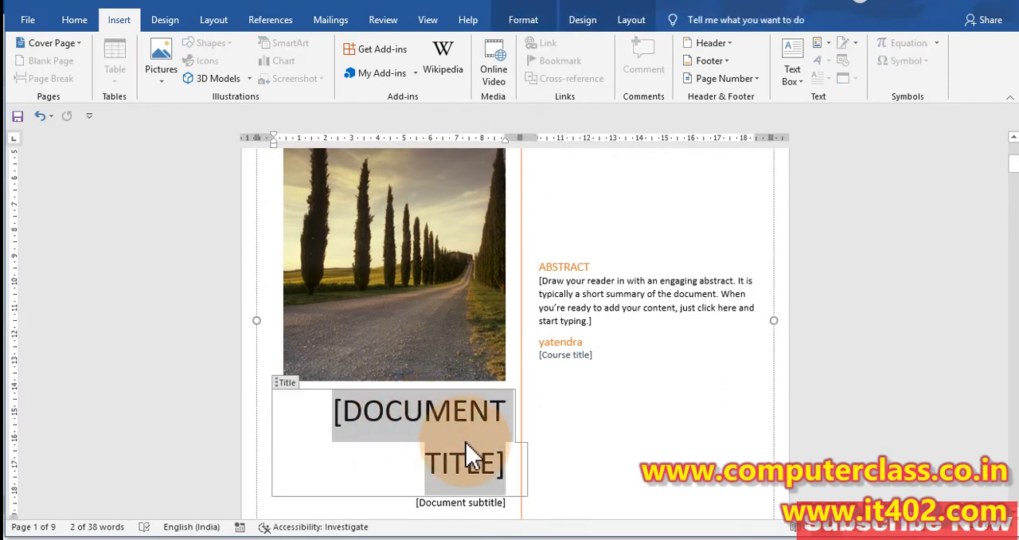
{"action": "type", "text": "COMPUTER "}
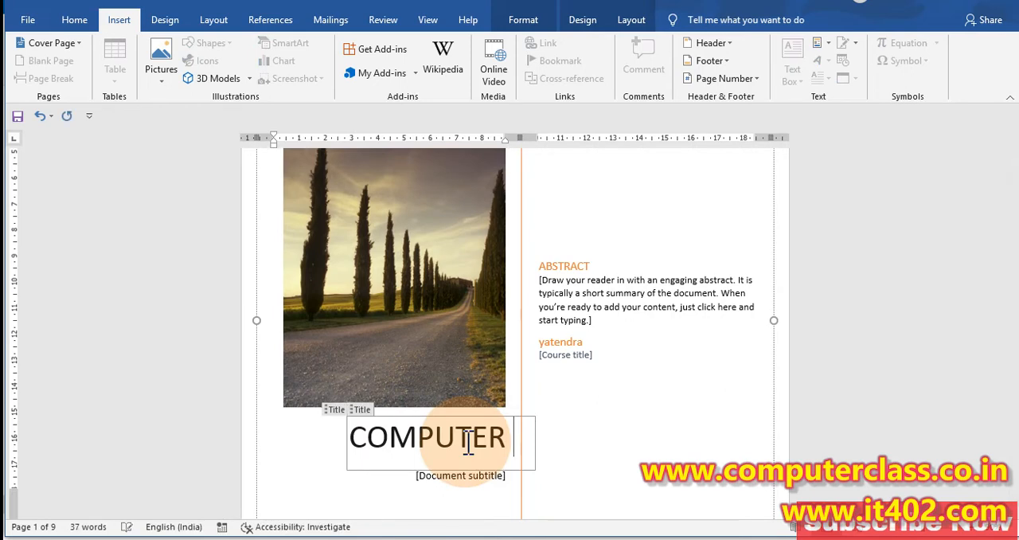
{"action": "type", "text": "REPORT"}
{"action": "scroll", "coordinate": [455, 430], "scroll_direction": "down", "scroll_amount": 2}
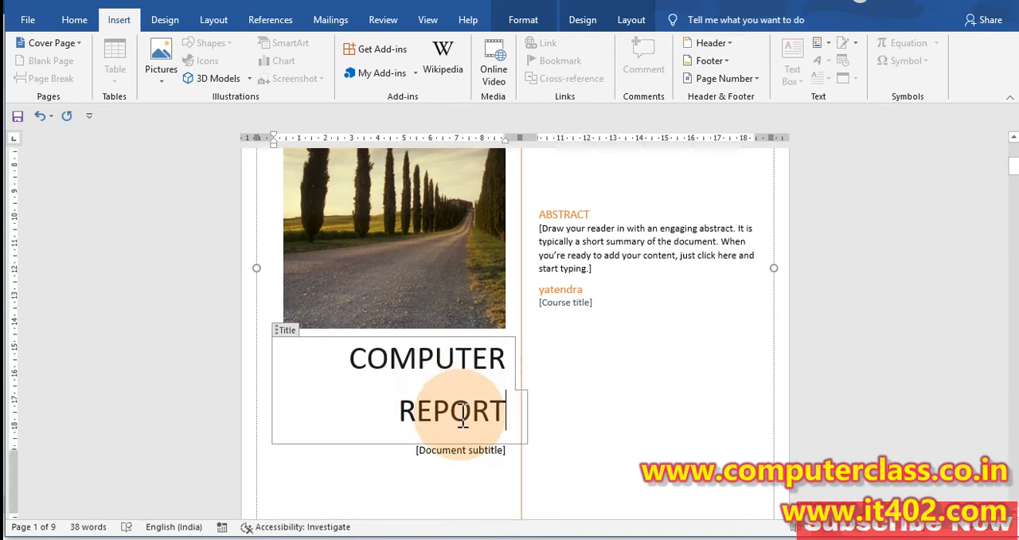
Step: Fill in the document subtitle below the cover page title as Month Wise
{"action": "left_click", "coordinate": [464, 437]}
{"action": "type", "text": "Mo"}
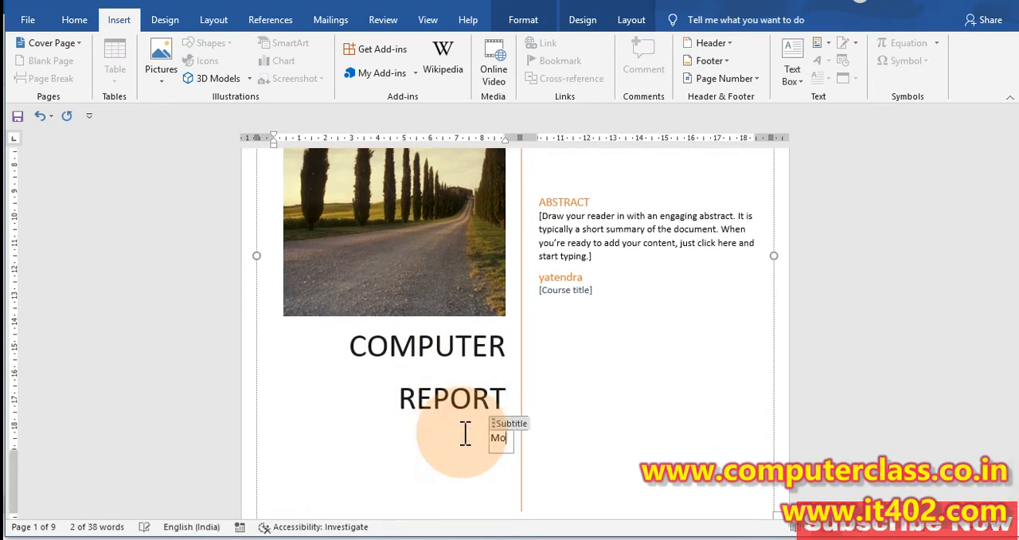
{"action": "type", "text": "nth"}
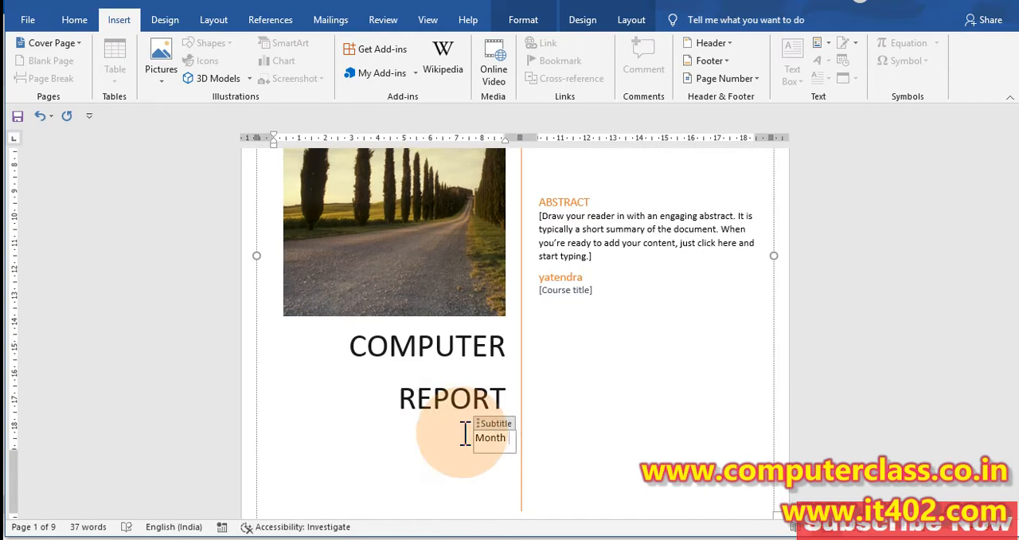
{"action": "type", "text": " Wise"}
Step: Switch the cover page to the built-in Banded design and check its layout
{"action": "scroll", "coordinate": [352, 307], "scroll_direction": "up", "scroll_amount": 1}
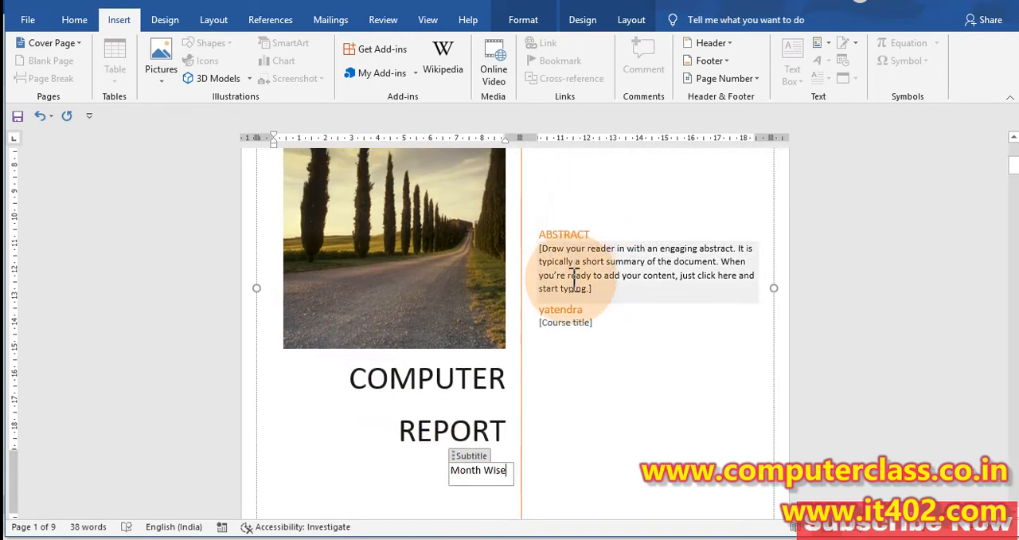
{"action": "left_click", "coordinate": [575, 286]}
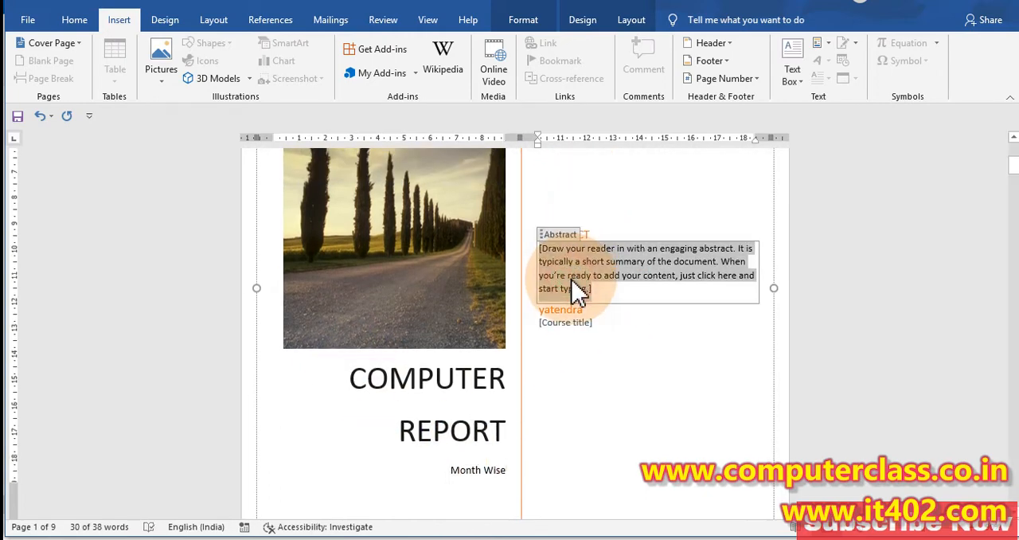
{"action": "left_click", "coordinate": [80, 46]}
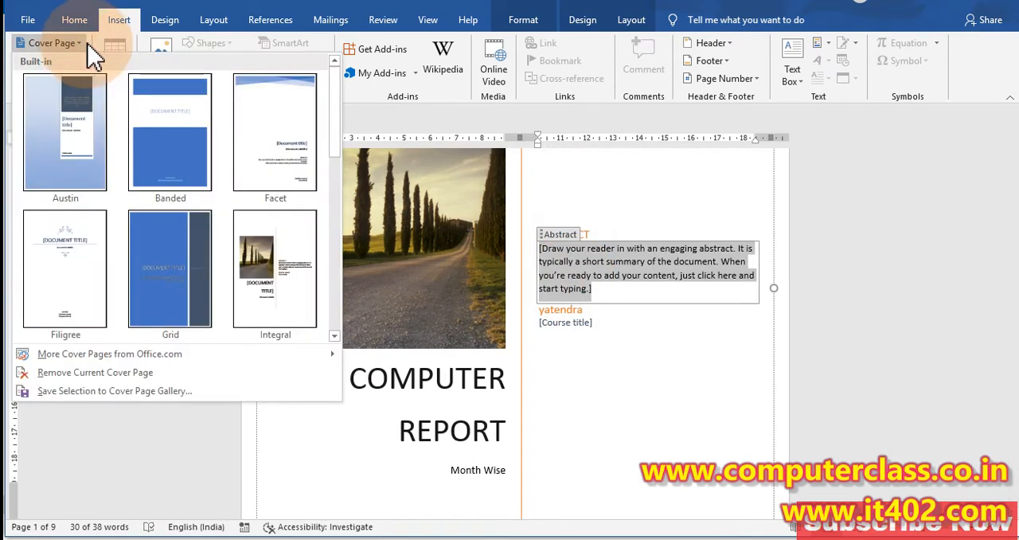
{"action": "left_click", "coordinate": [163, 112]}
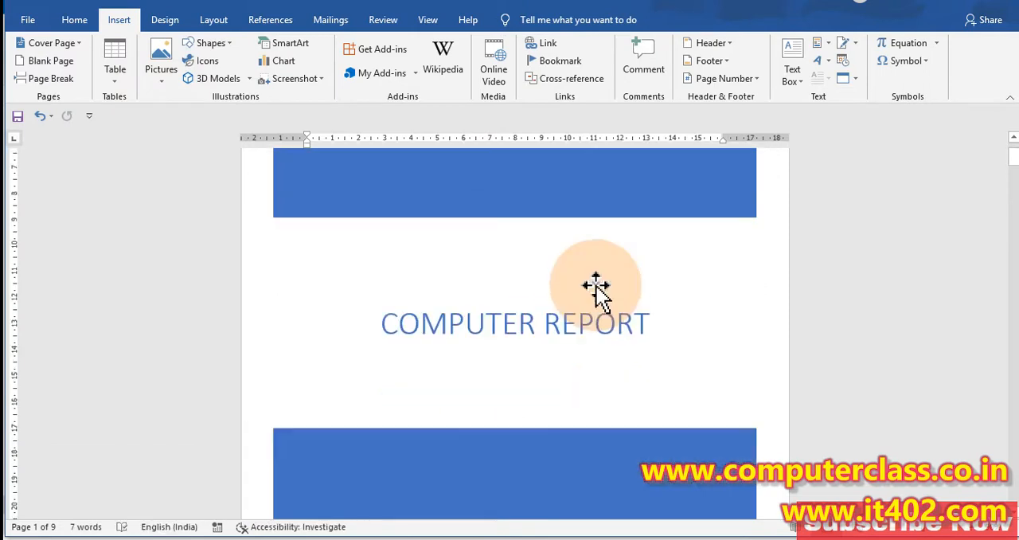
{"action": "scroll", "coordinate": [596, 284], "scroll_direction": "down", "scroll_amount": 8}
{"action": "scroll", "coordinate": [589, 279], "scroll_direction": "up", "scroll_amount": 9}
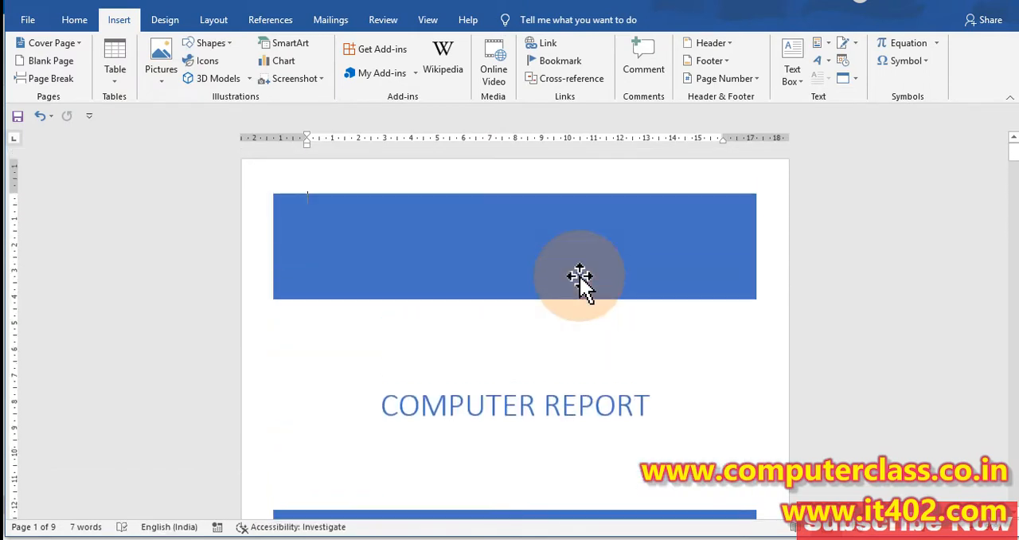
Step: Replace the Banded cover page with the built-in Filigree design
{"action": "left_click", "coordinate": [49, 43]}
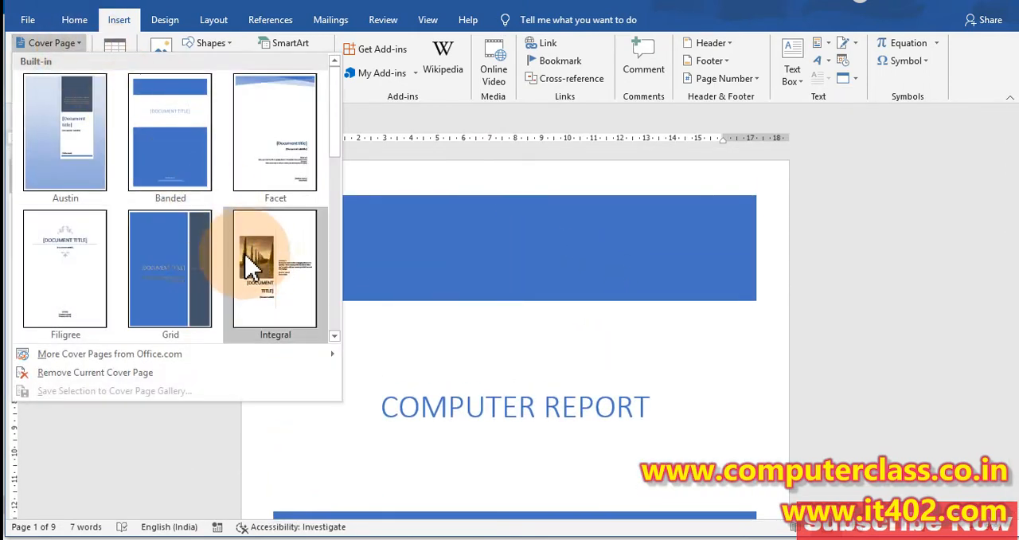
{"action": "scroll", "coordinate": [86, 239], "scroll_direction": "down", "scroll_amount": 3}
{"action": "scroll", "coordinate": [86, 262], "scroll_direction": "up", "scroll_amount": 3}
{"action": "left_click", "coordinate": [89, 264]}
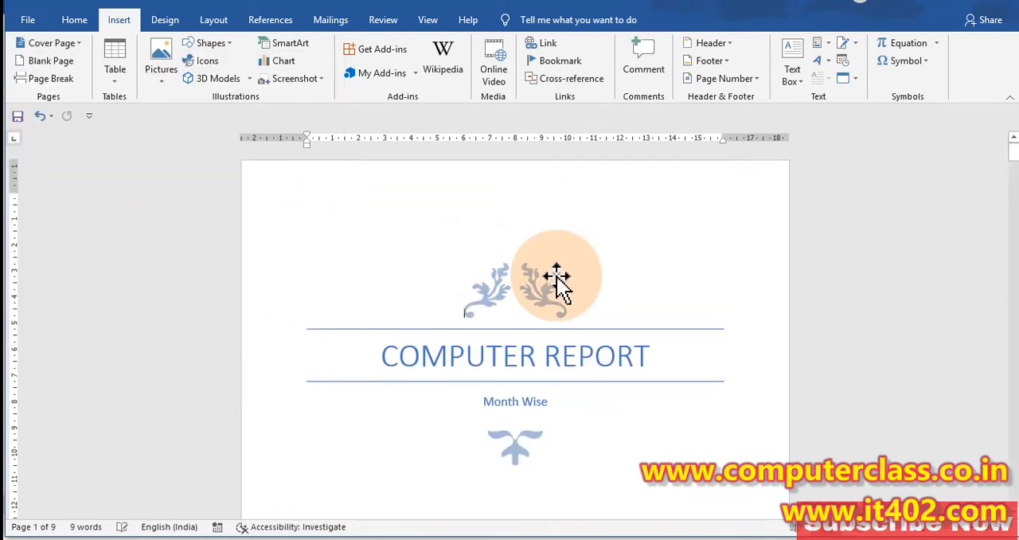
Step: Look over the Filigree cover page down to its date and company fields, and remove the current cover page
{"action": "scroll", "coordinate": [557, 282], "scroll_direction": "down", "scroll_amount": 10}
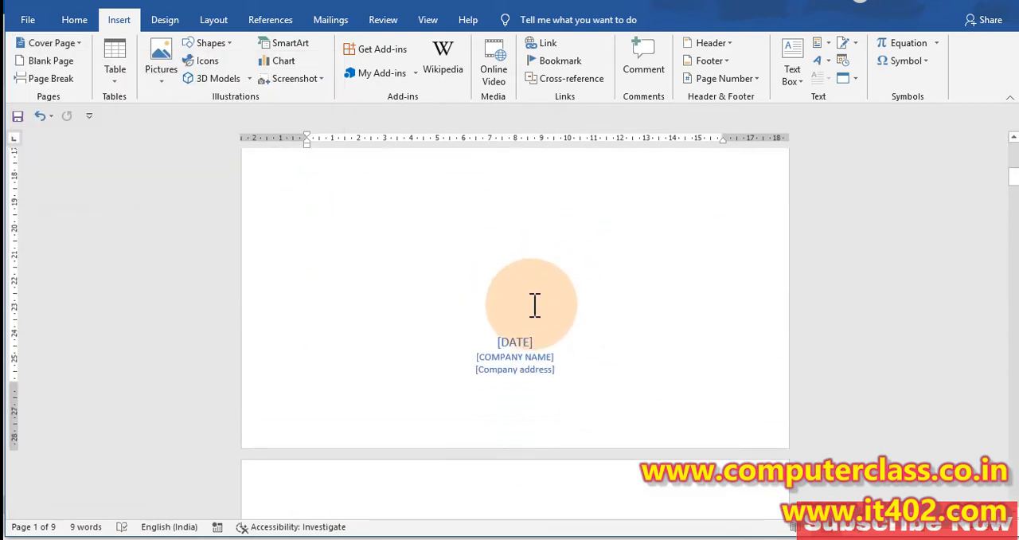
{"action": "scroll", "coordinate": [535, 305], "scroll_direction": "up", "scroll_amount": 8}
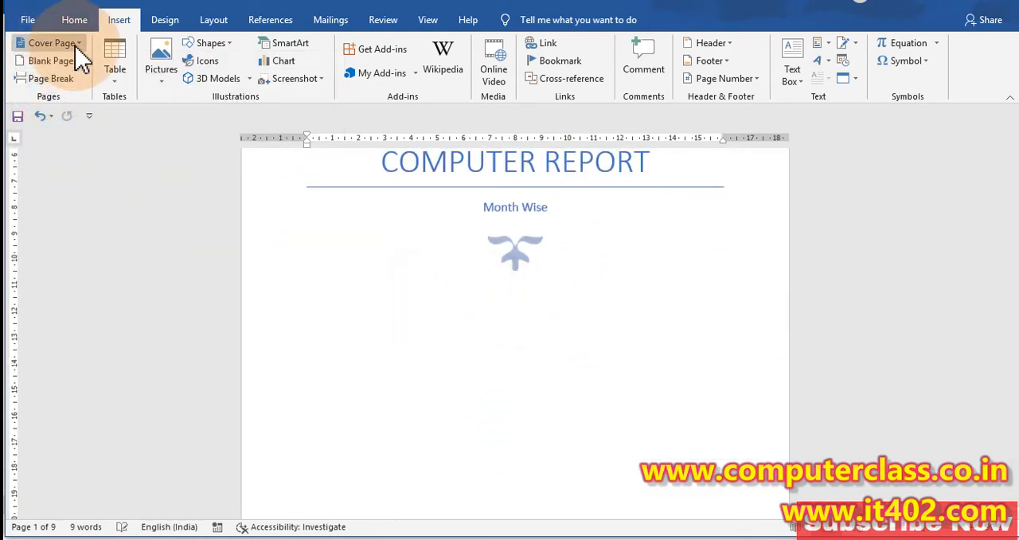
{"action": "left_click", "coordinate": [76, 46]}
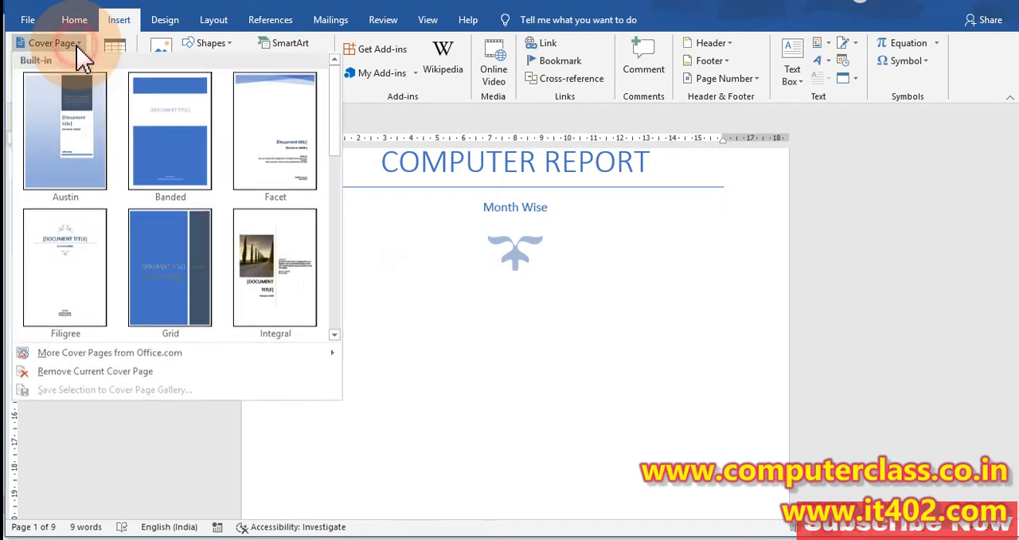
{"action": "left_click", "coordinate": [117, 379]}
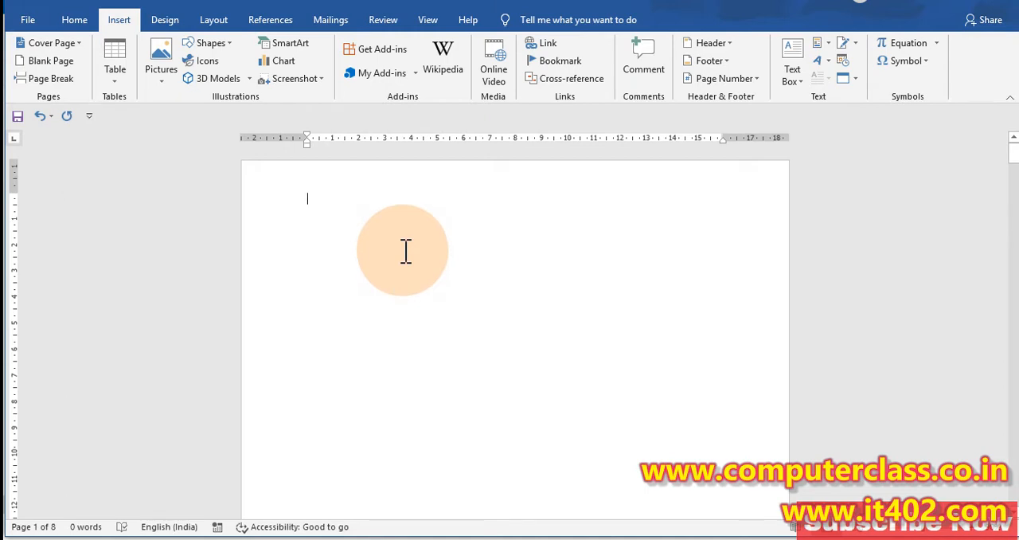
{"action": "left_click", "coordinate": [80, 45]}
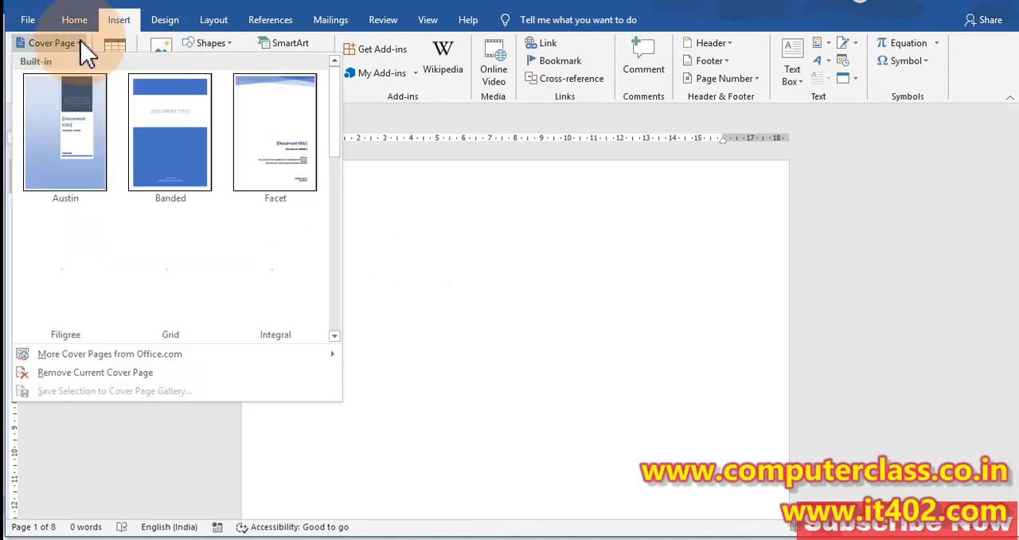
{"action": "scroll", "coordinate": [203, 191], "scroll_direction": "down", "scroll_amount": 5}
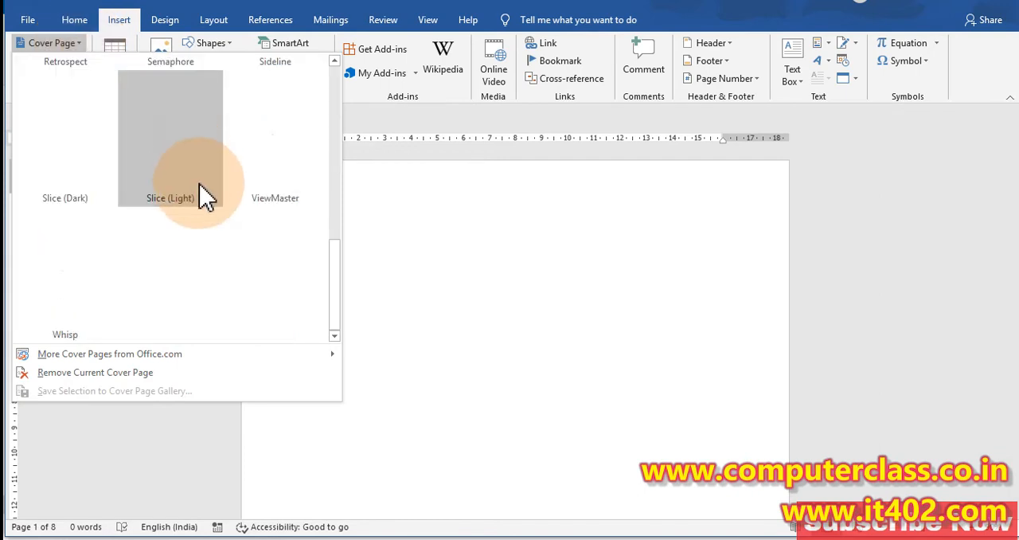
{"action": "scroll", "coordinate": [239, 259], "scroll_direction": "up", "scroll_amount": 5}
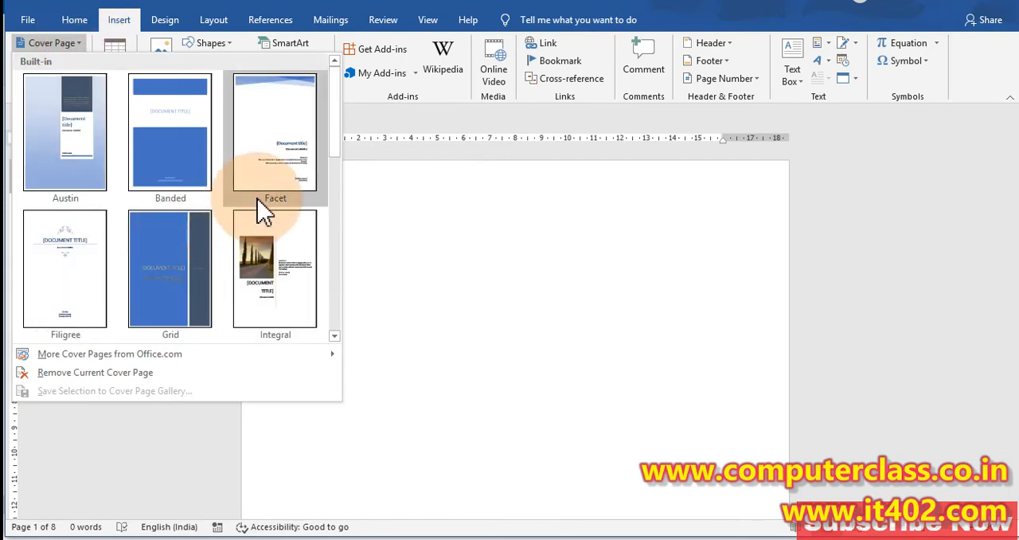
{"action": "left_click", "coordinate": [488, 294]}
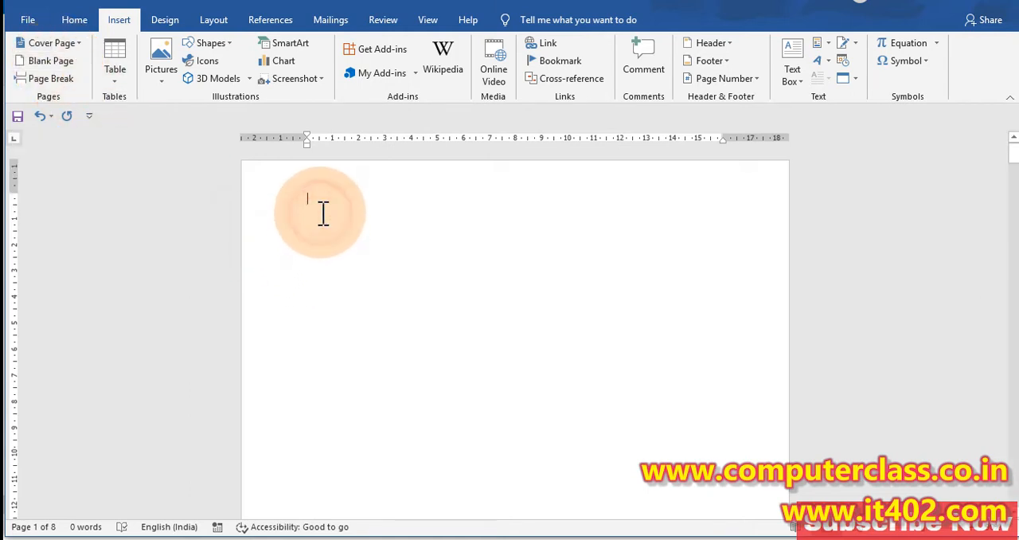
Step: Generate two consecutive blocks of sample text with =rand() at the start of the first blank page
{"action": "type", "text": "=rand"}
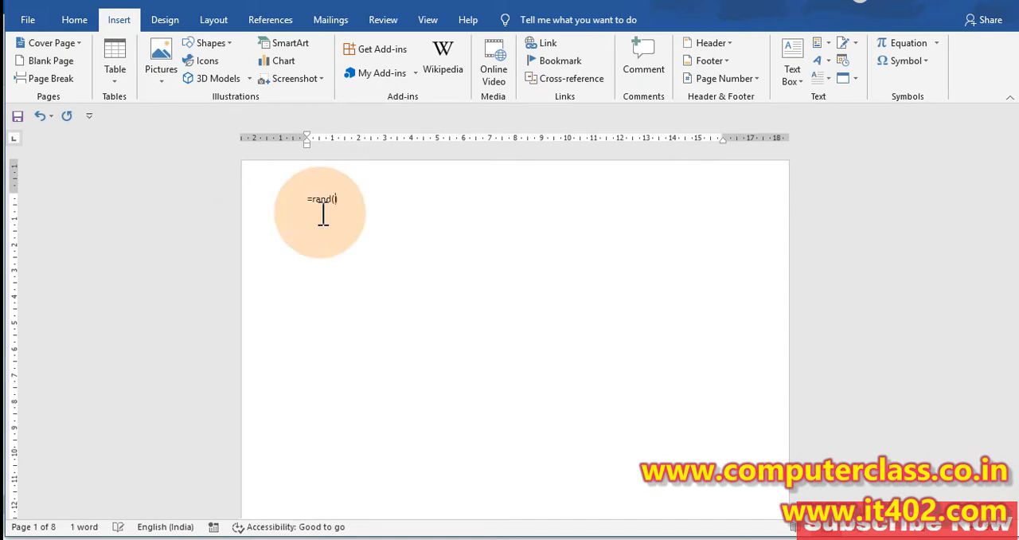
{"action": "type", "text": "()"}
{"action": "key", "text": "Return"}
{"action": "type", "text": "=ra"}
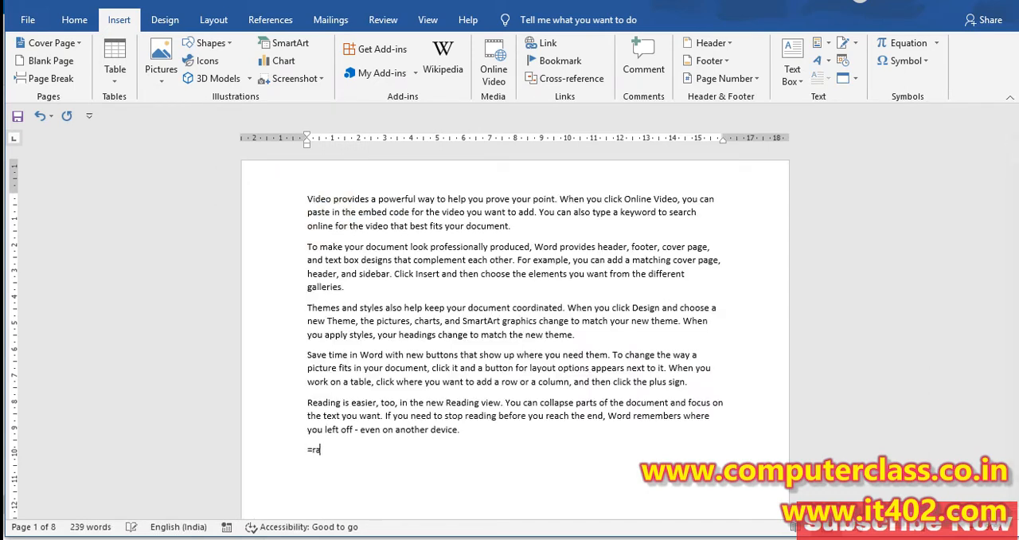
{"action": "type", "text": "nd()"}
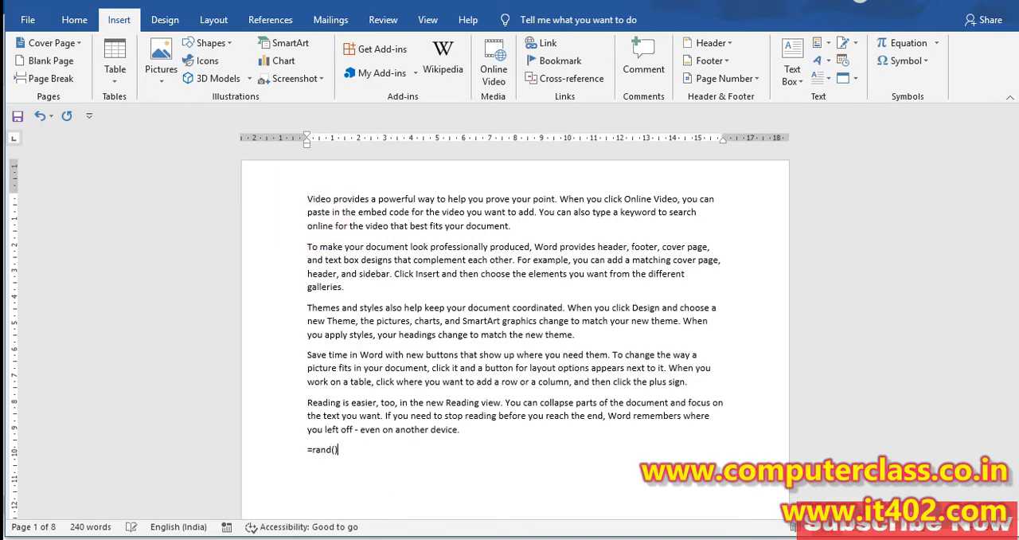
{"action": "key", "text": "Return"}
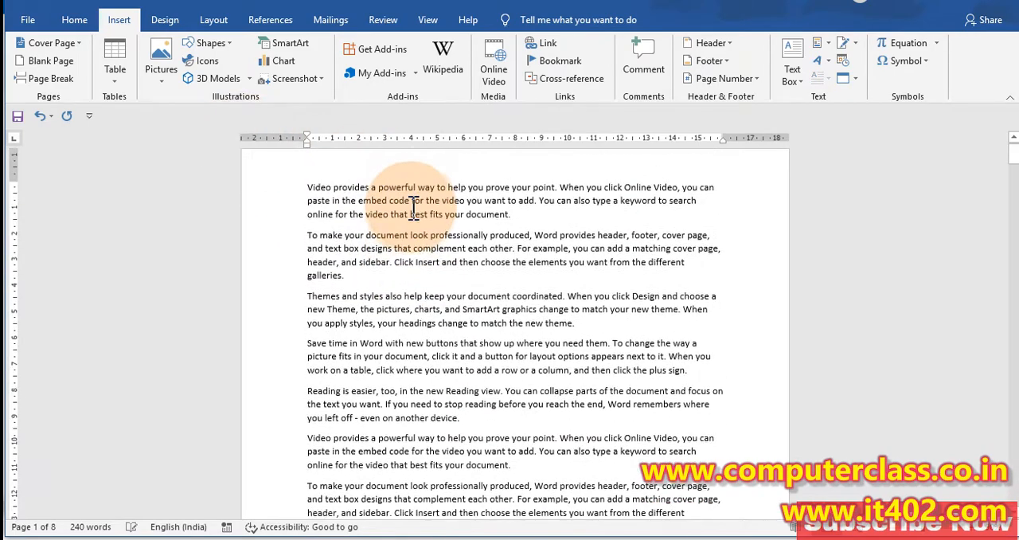
Step: Justify all the text in the document and clear the selection
{"action": "key", "text": "ctrl+a"}
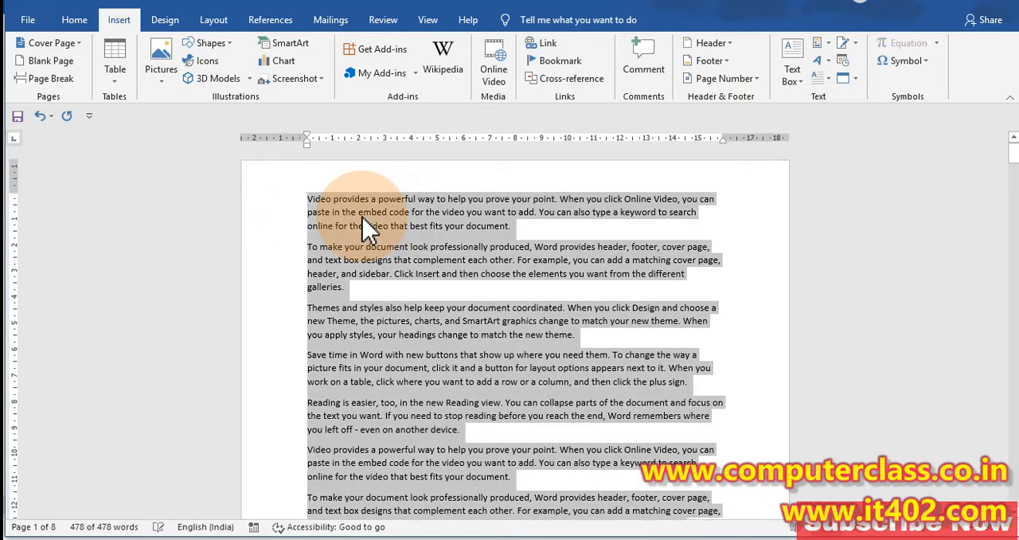
{"action": "key", "text": "ctrl+j"}
{"action": "left_click", "coordinate": [409, 247]}
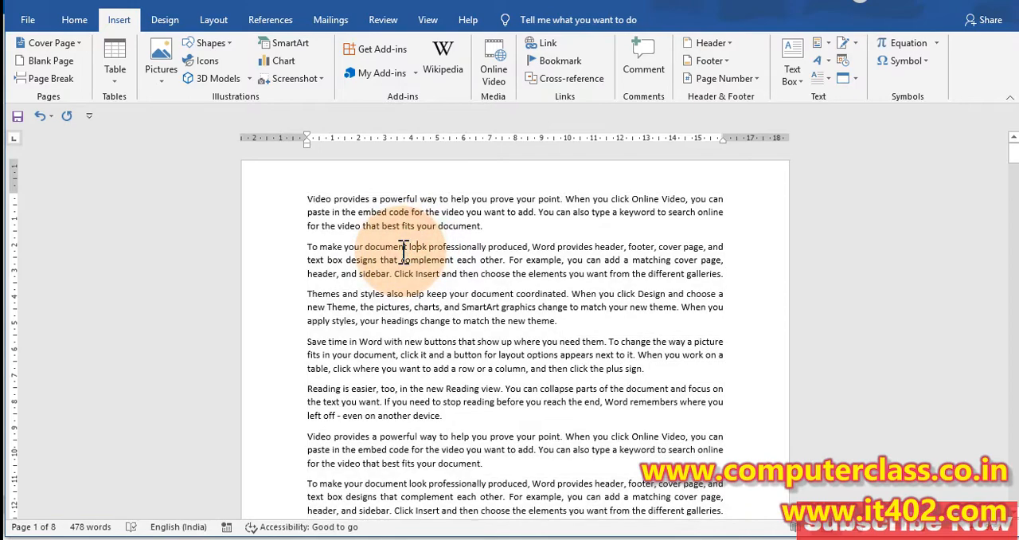
Step: Look over the justified sample text from its first to its last paragraph and place the cursor before the first word
{"action": "scroll", "coordinate": [352, 227], "scroll_direction": "down", "scroll_amount": 6}
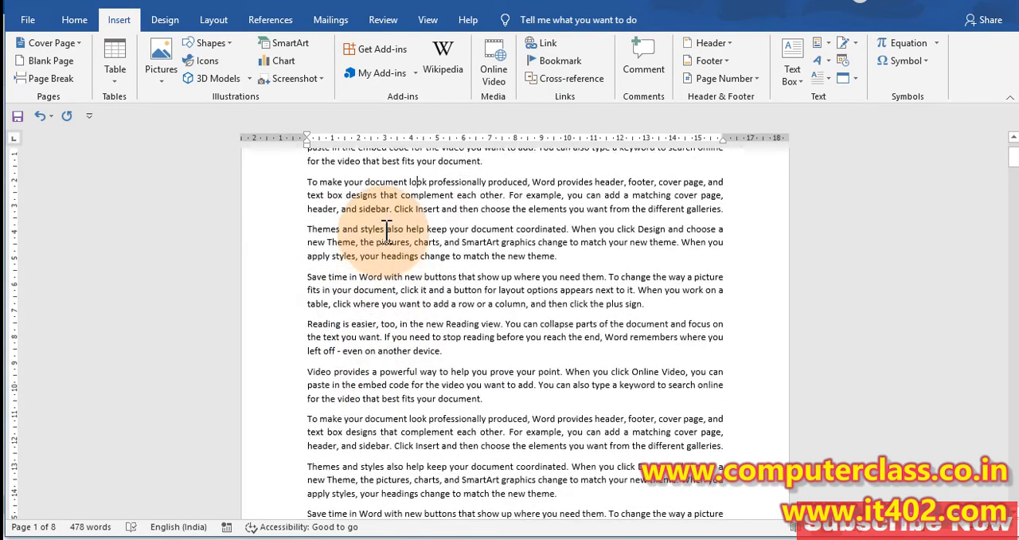
{"action": "scroll", "coordinate": [374, 227], "scroll_direction": "up", "scroll_amount": 6}
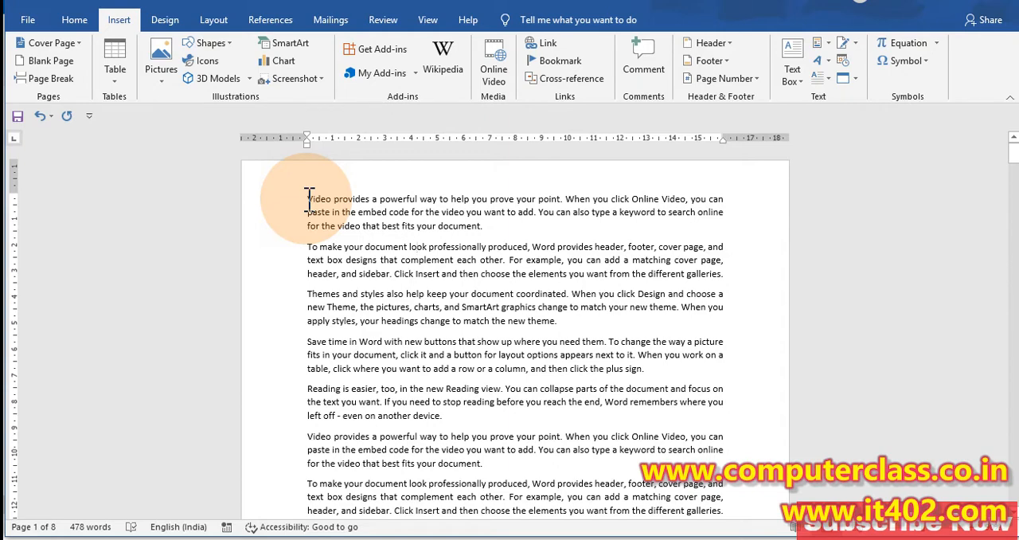
{"action": "left_click_drag", "start_coordinate": [309, 199], "coordinate": [472, 398]}
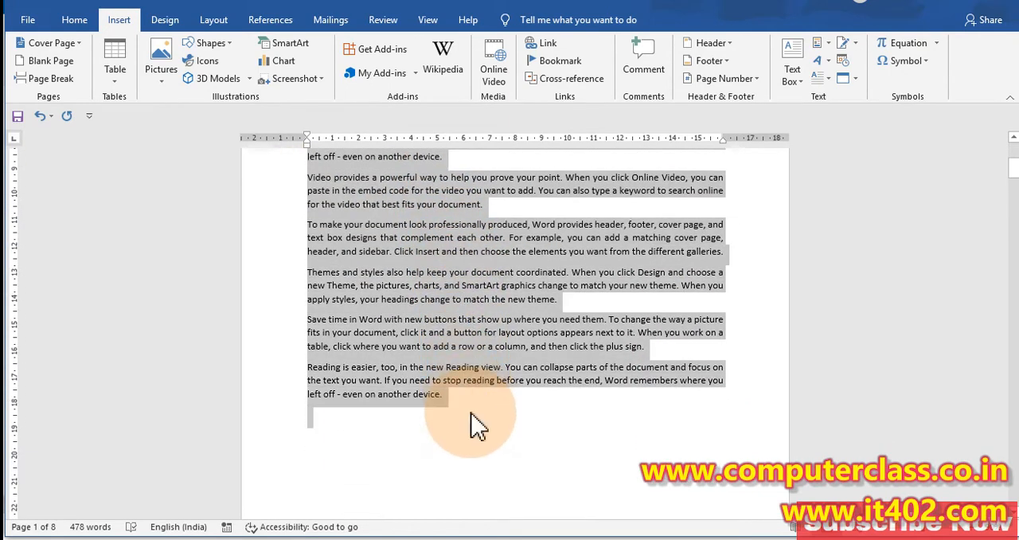
{"action": "left_click", "coordinate": [395, 332]}
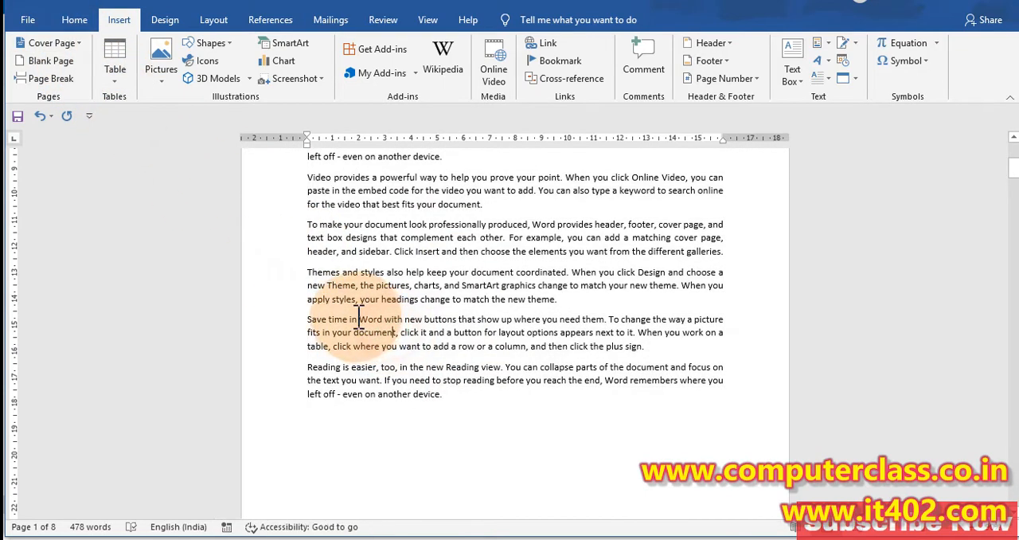
{"action": "scroll", "coordinate": [359, 317], "scroll_direction": "up", "scroll_amount": 6}
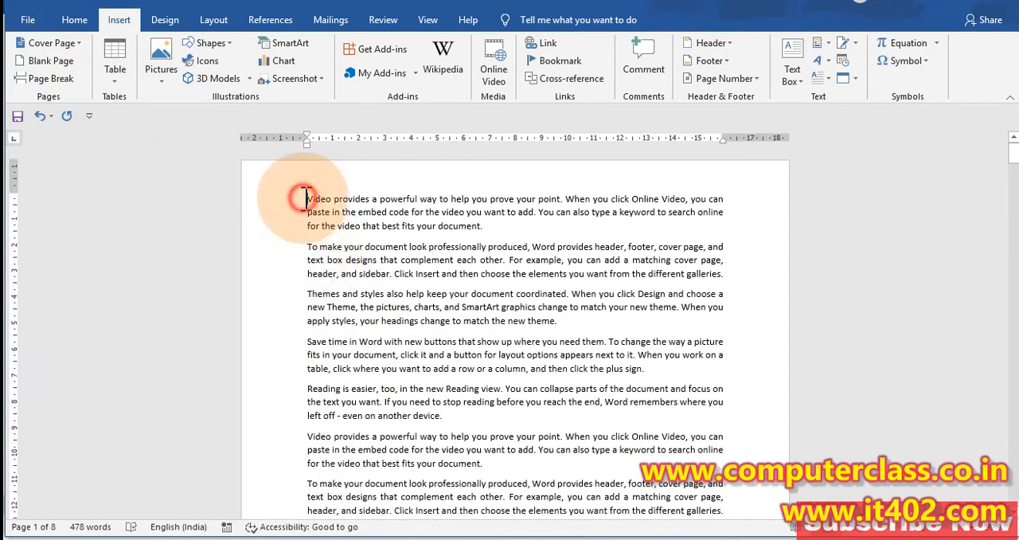
{"action": "left_click", "coordinate": [309, 199]}
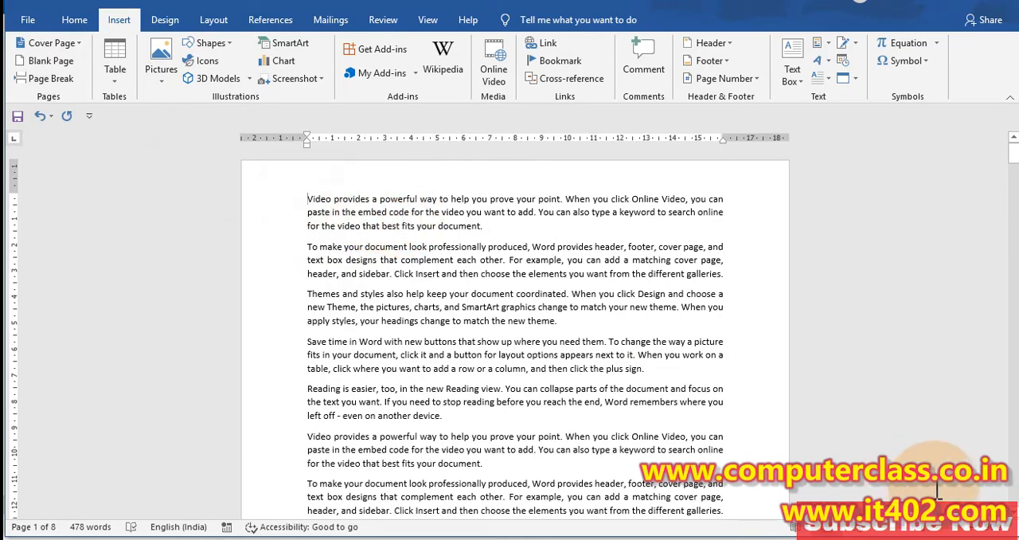
Step: Dismiss the zoom settings without changing them and enlarge the document view by several increments
{"action": "left_click", "coordinate": [985, 532]}
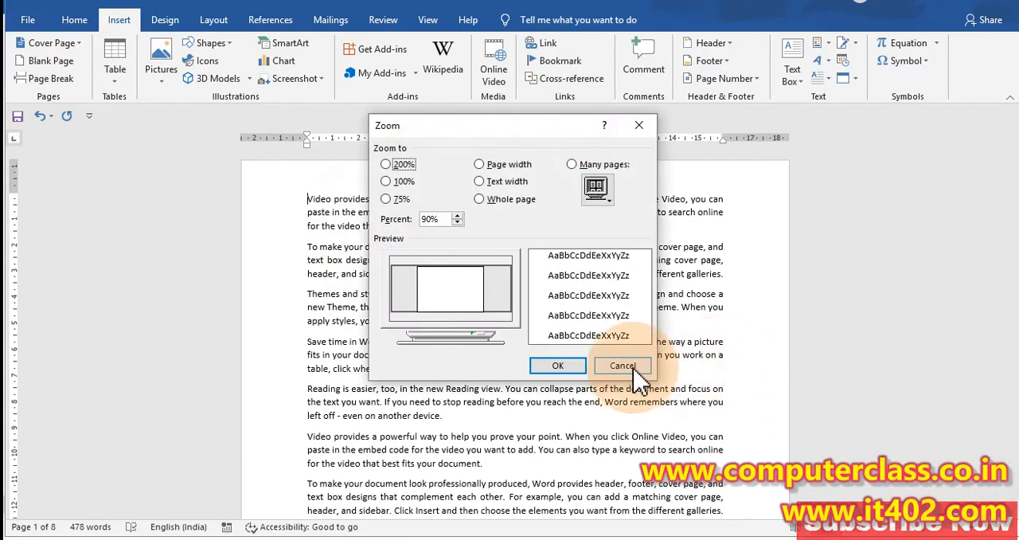
{"action": "left_click", "coordinate": [814, 363]}
{"action": "left_click", "coordinate": [969, 528]}
{"action": "left_click", "coordinate": [969, 528]}
{"action": "left_click", "coordinate": [969, 529]}
{"action": "left_click", "coordinate": [969, 528]}
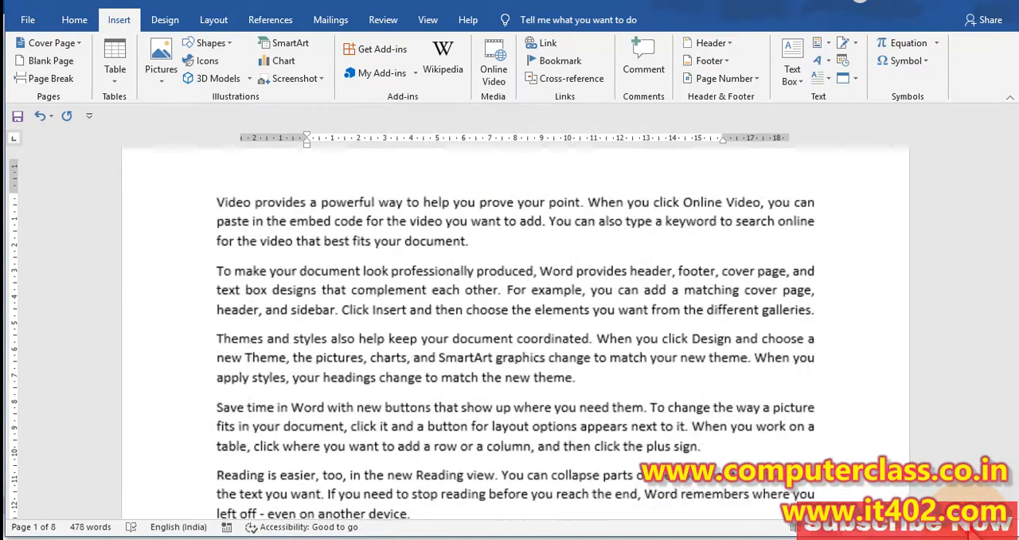
{"action": "left_click", "coordinate": [969, 528]}
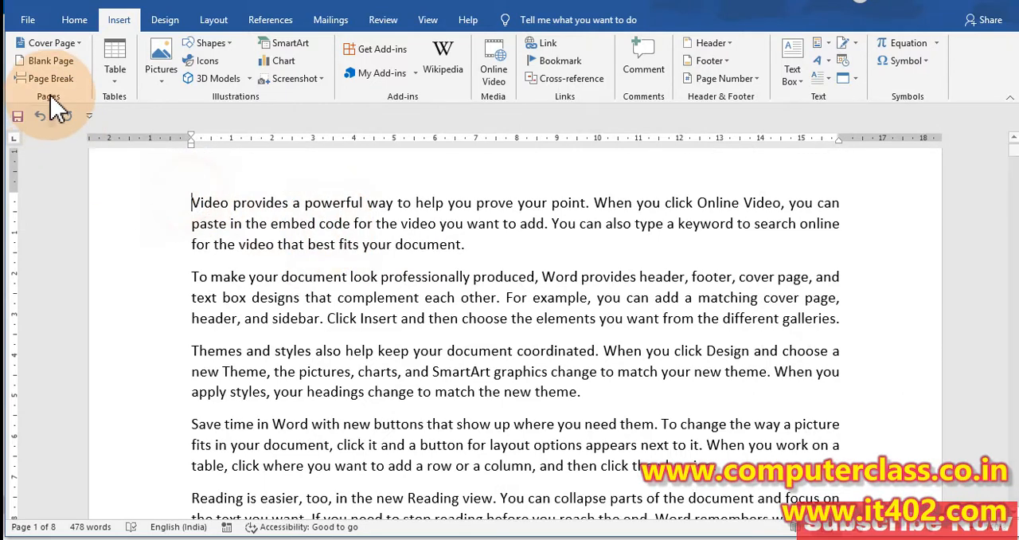
Step: Insert a blank page before the first paragraph, review it against the following text page, and undo the insertion
{"action": "left_click", "coordinate": [191, 200]}
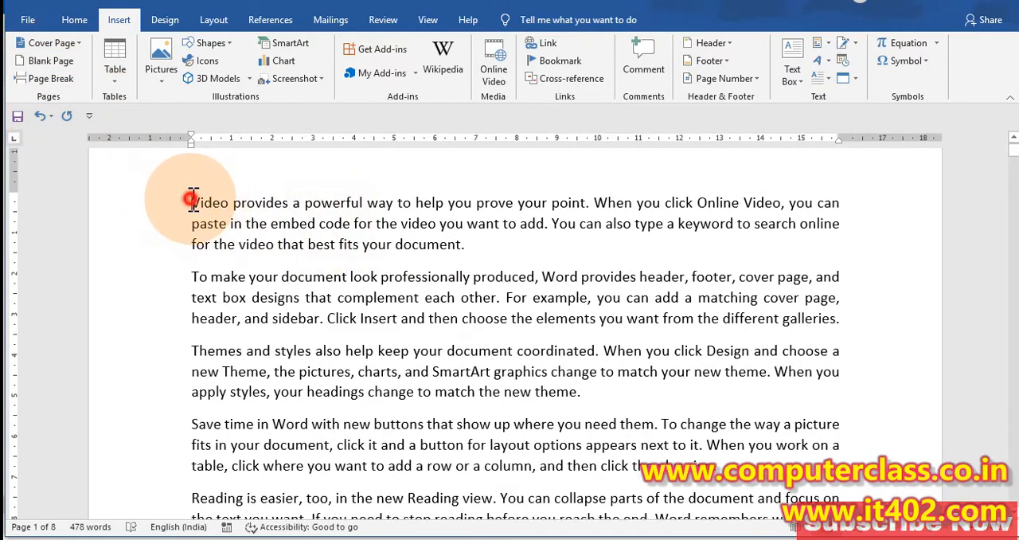
{"action": "left_click", "coordinate": [57, 67]}
{"action": "scroll", "coordinate": [464, 283], "scroll_direction": "up", "scroll_amount": 3}
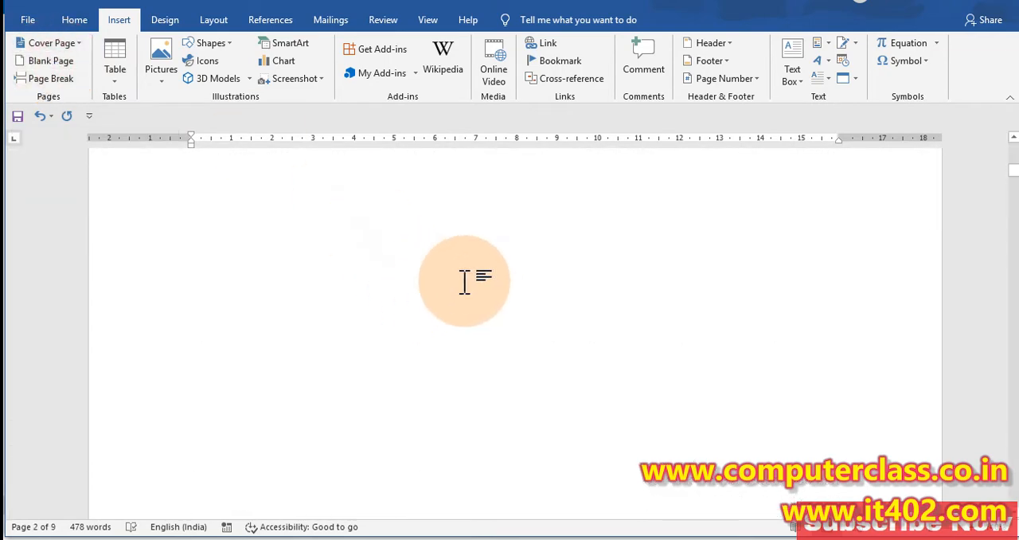
{"action": "scroll", "coordinate": [432, 287], "scroll_direction": "down", "scroll_amount": 10}
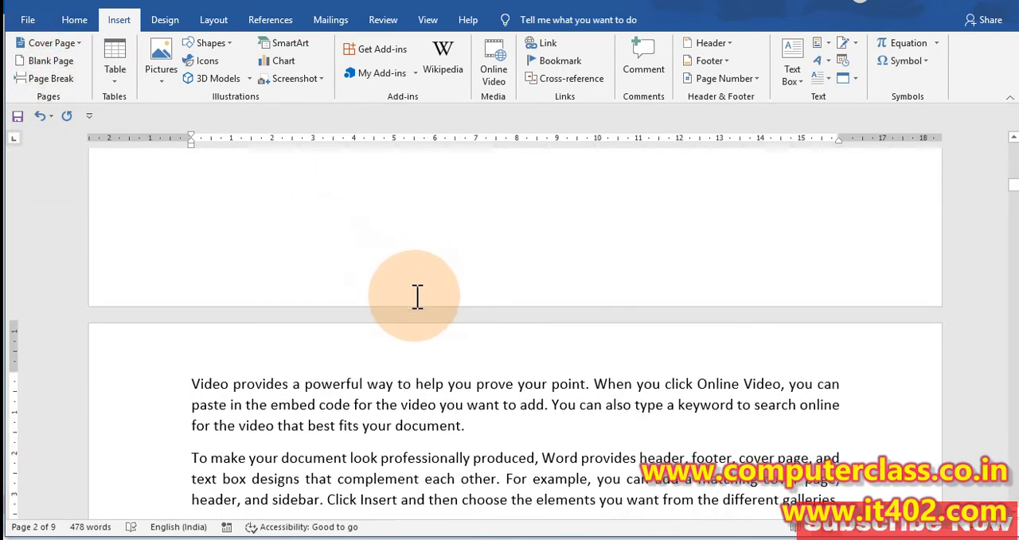
{"action": "scroll", "coordinate": [418, 298], "scroll_direction": "up", "scroll_amount": 8}
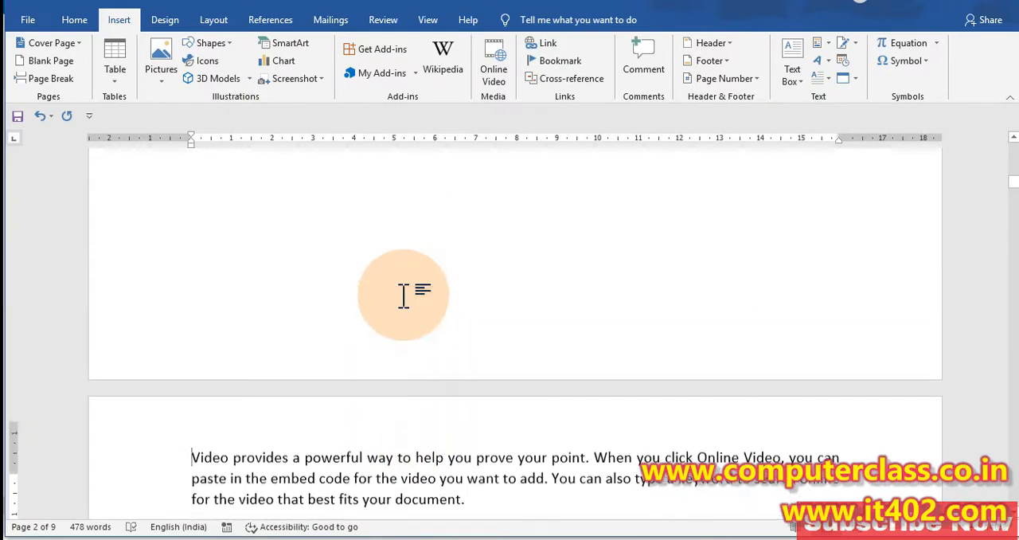
{"action": "scroll", "coordinate": [395, 287], "scroll_direction": "down", "scroll_amount": 5}
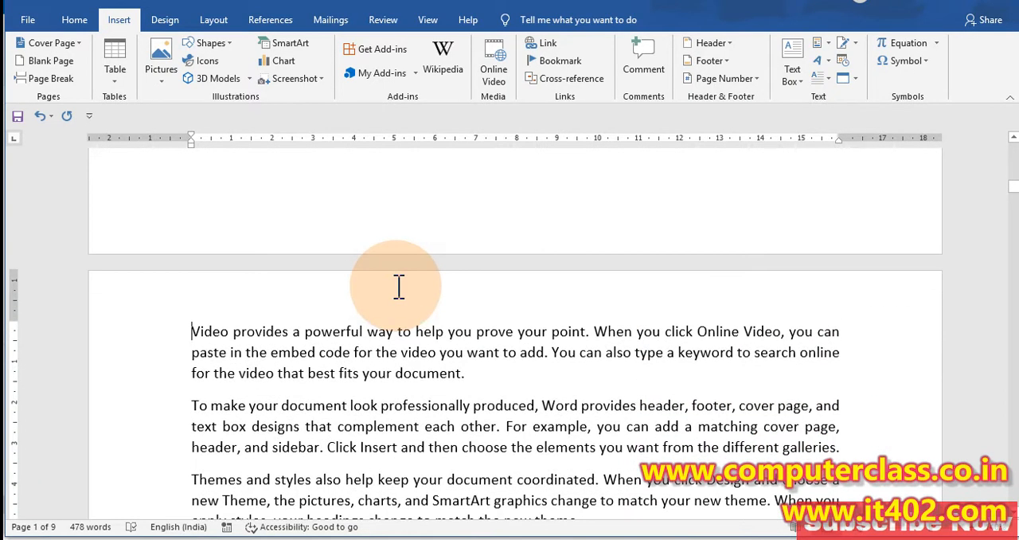
{"action": "scroll", "coordinate": [399, 287], "scroll_direction": "down", "scroll_amount": 6}
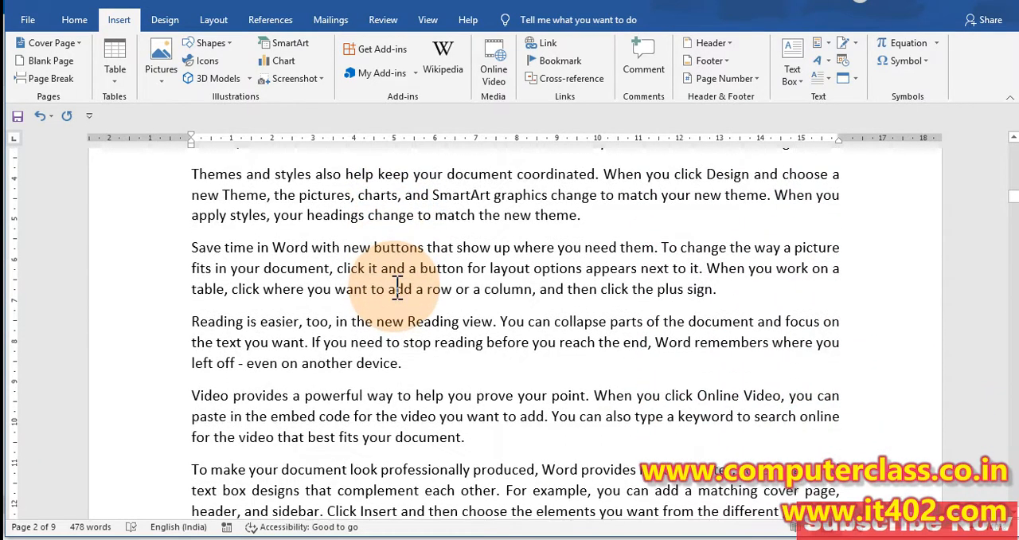
{"action": "scroll", "coordinate": [394, 286], "scroll_direction": "up", "scroll_amount": 9}
{"action": "scroll", "coordinate": [394, 287], "scroll_direction": "up", "scroll_amount": 6}
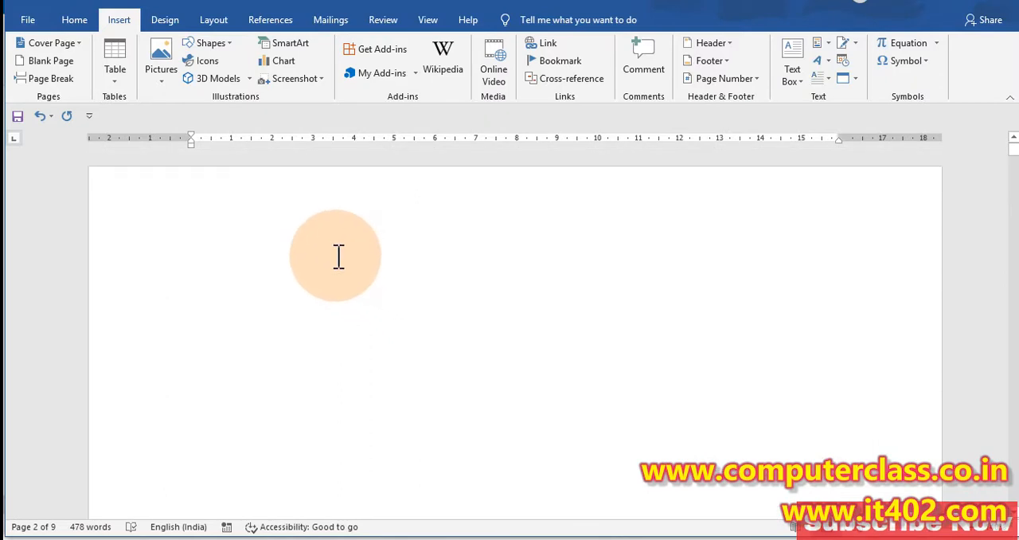
{"action": "scroll", "coordinate": [337, 256], "scroll_direction": "down", "scroll_amount": 1}
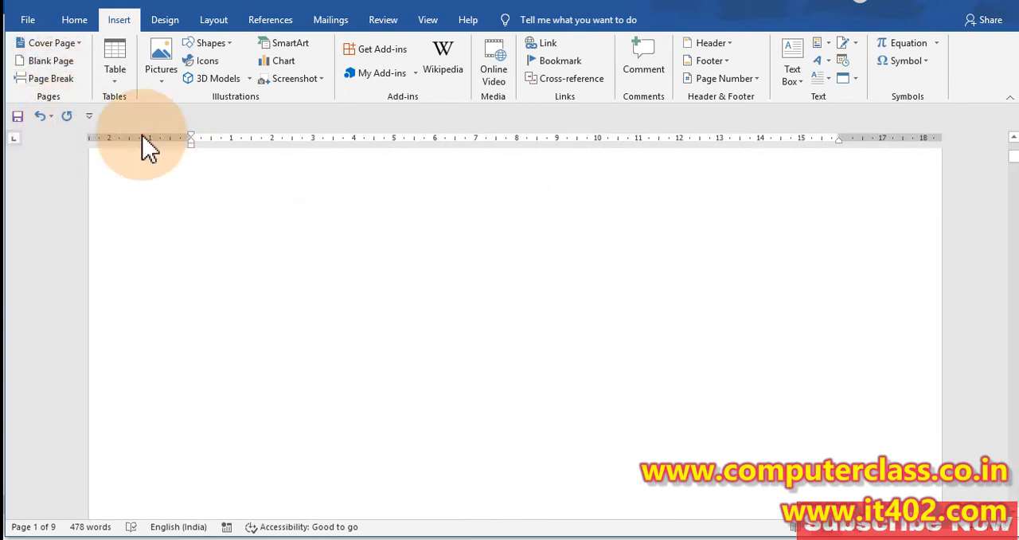
{"action": "key", "text": "ctrl+z"}
{"action": "scroll", "coordinate": [342, 238], "scroll_direction": "up", "scroll_amount": 1}
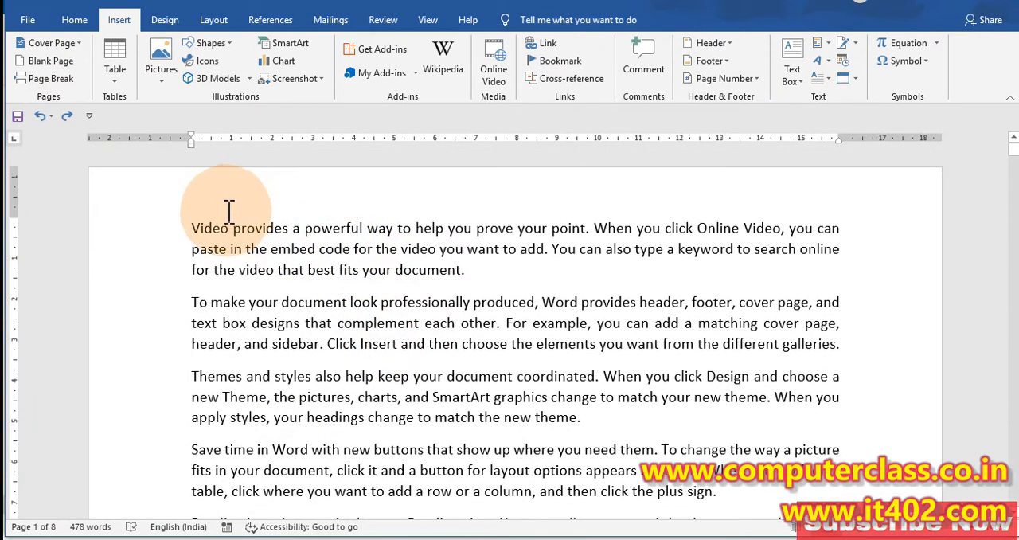
Step: Insert a page break before the first paragraph and undo it
{"action": "left_click", "coordinate": [56, 83]}
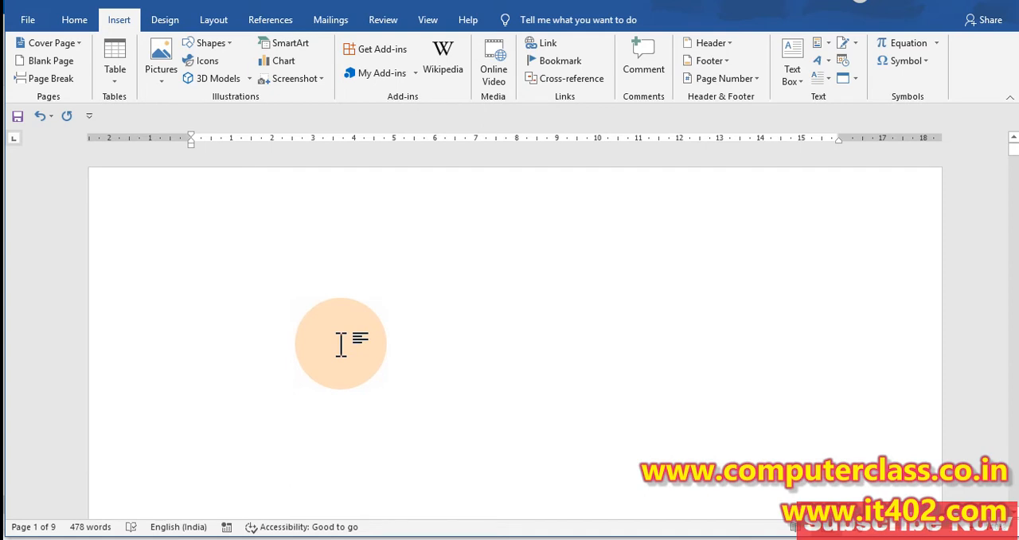
{"action": "left_click", "coordinate": [39, 116]}
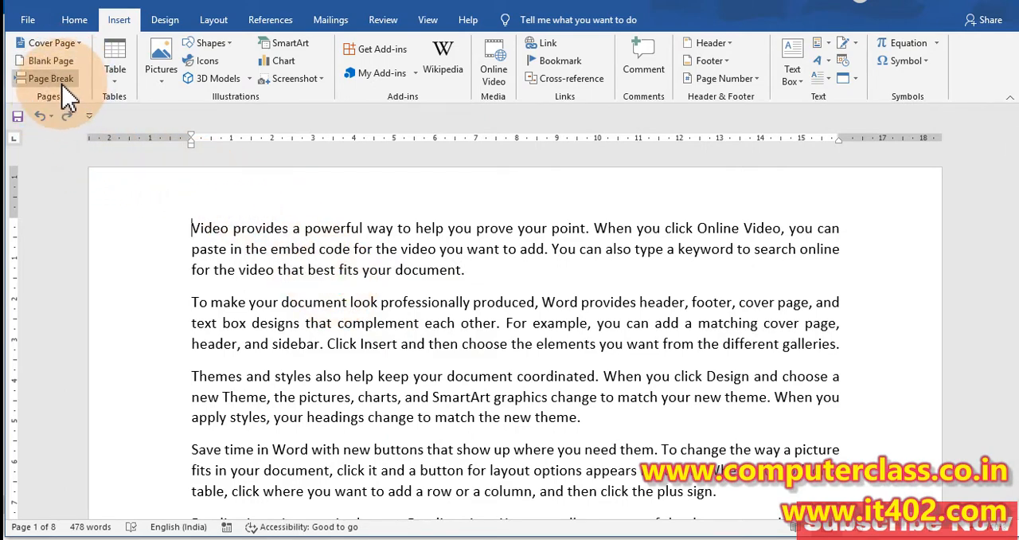
Step: Start a new line below the last sample paragraph and insert a page break there
{"action": "scroll", "coordinate": [467, 398], "scroll_direction": "down", "scroll_amount": 13}
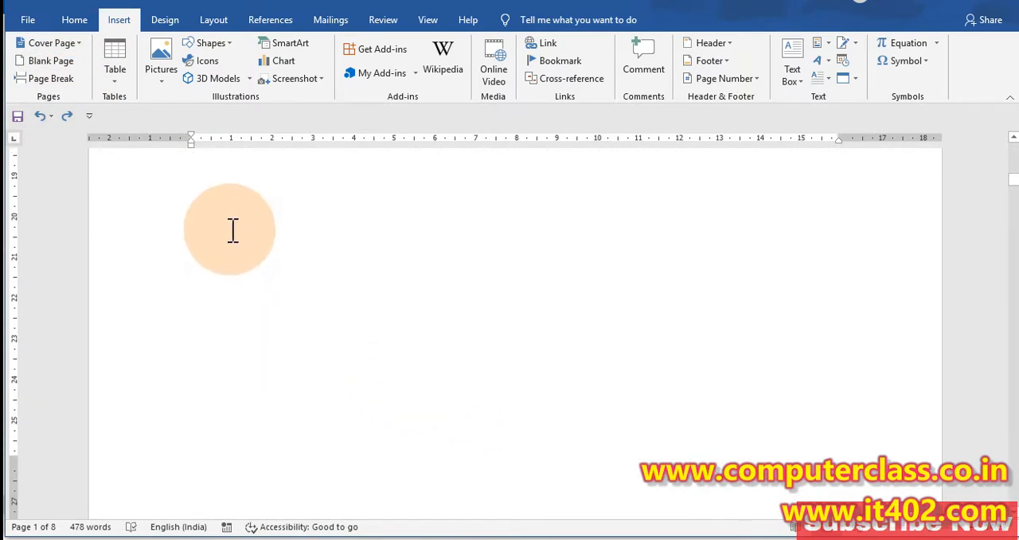
{"action": "left_click", "coordinate": [232, 230]}
{"action": "scroll", "coordinate": [297, 285], "scroll_direction": "up", "scroll_amount": 1}
{"action": "key", "text": "Return"}
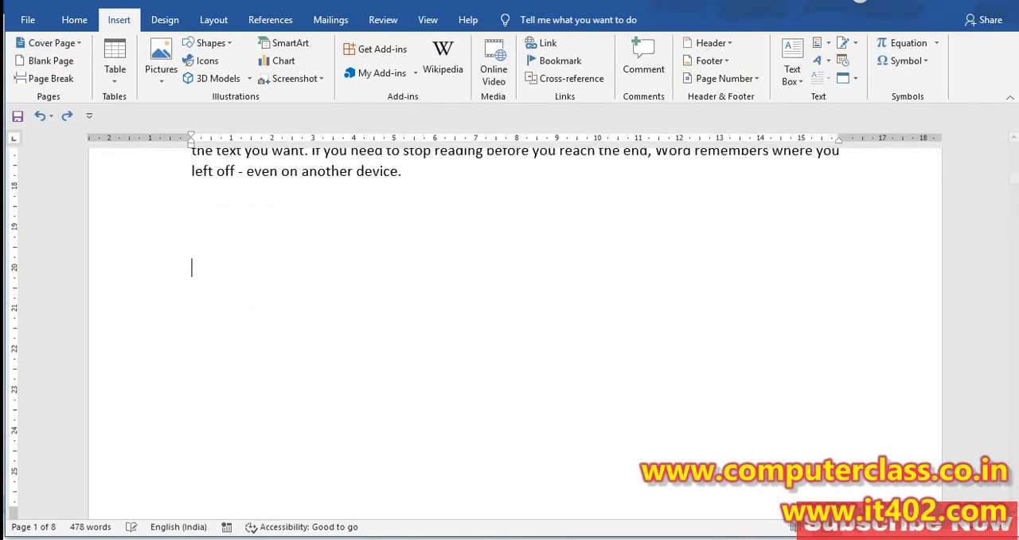
{"action": "key", "text": "ctrl+Return"}
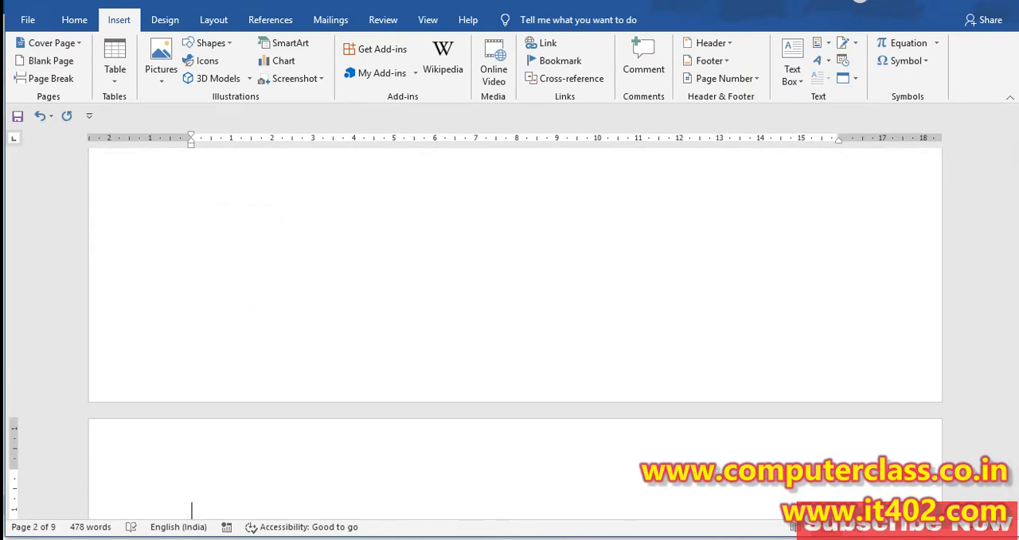
Step: Enter the sentence "This is my first class." on the new second page
{"action": "scroll", "coordinate": [342, 269], "scroll_direction": "down", "scroll_amount": 2}
{"action": "type", "text": "t class."}
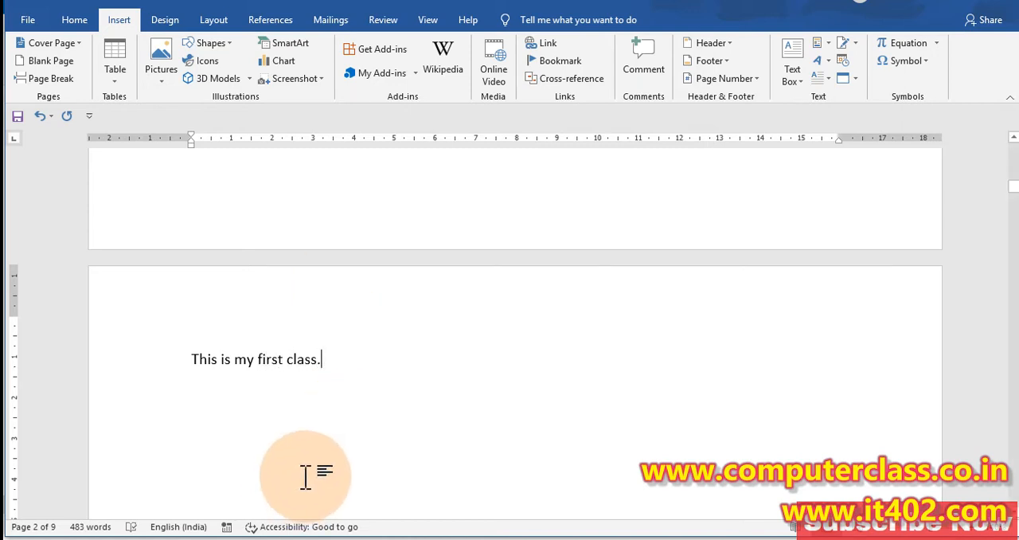
{"action": "scroll", "coordinate": [318, 462], "scroll_direction": "down", "scroll_amount": 2}
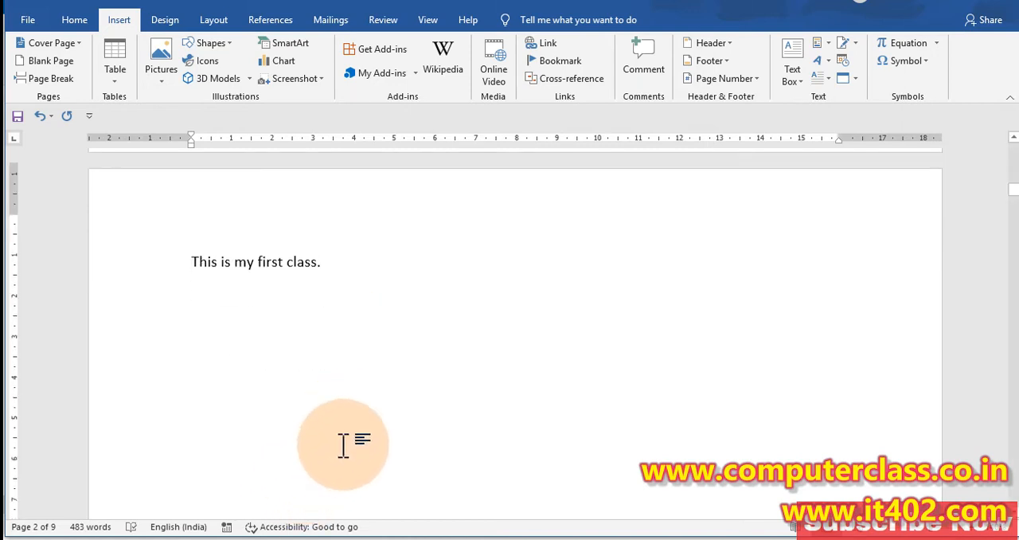
Step: Add blank lines below the sentence until the cursor reaches the top of a new third page
{"action": "key", "text": "Return"}
{"action": "key", "text": "Return"}
{"action": "key", "text": "Return"}
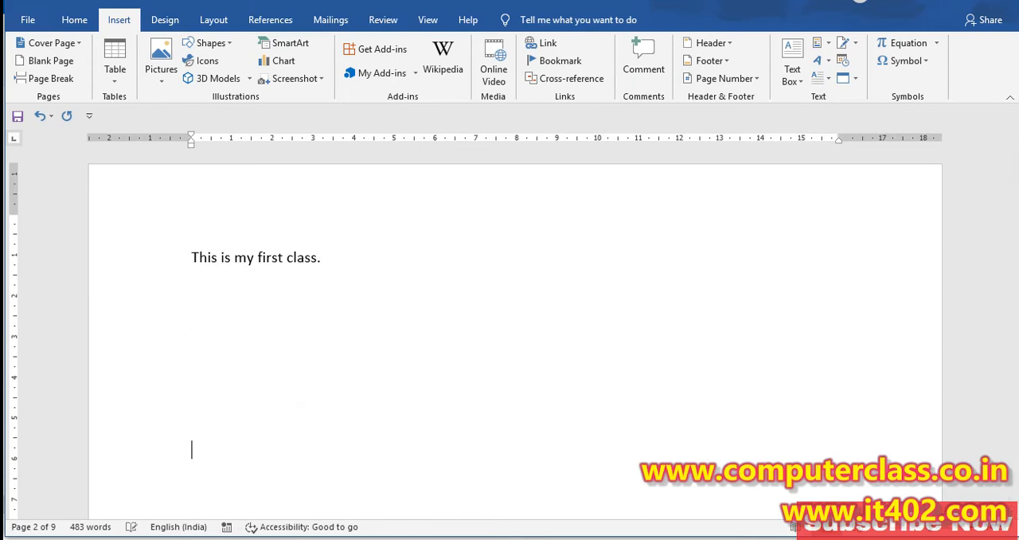
{"action": "key", "text": "Return"}
{"action": "key", "text": "Return"}
{"action": "key", "text": "Return"}
{"action": "key", "text": "Return"}
{"action": "key", "text": "Return"}
{"action": "key", "text": "Return"}
{"action": "key", "text": "Return"}
{"action": "key", "text": "Return"}
{"action": "key", "text": "Return"}
{"action": "key", "text": "Return"}
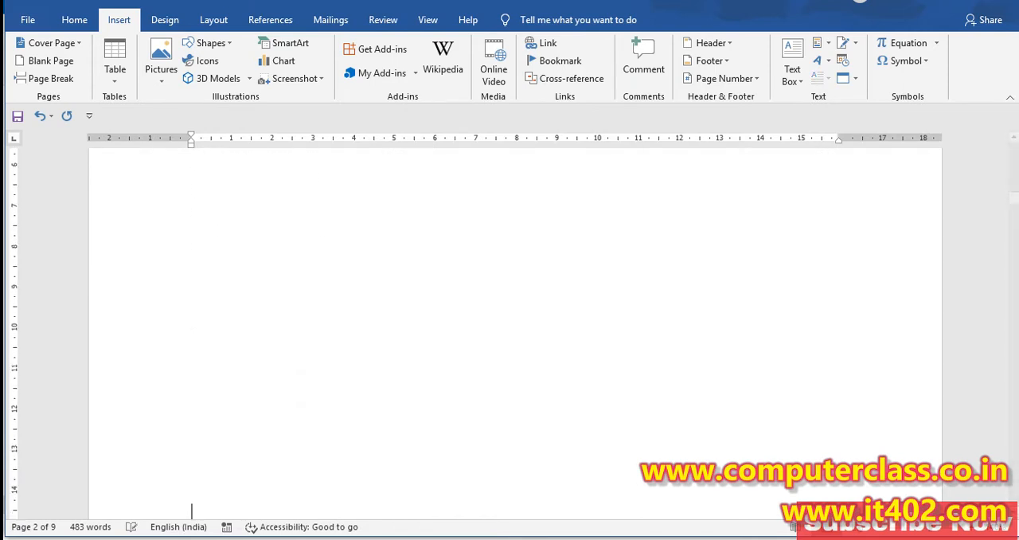
{"action": "scroll", "coordinate": [191, 509], "scroll_direction": "down", "scroll_amount": 5}
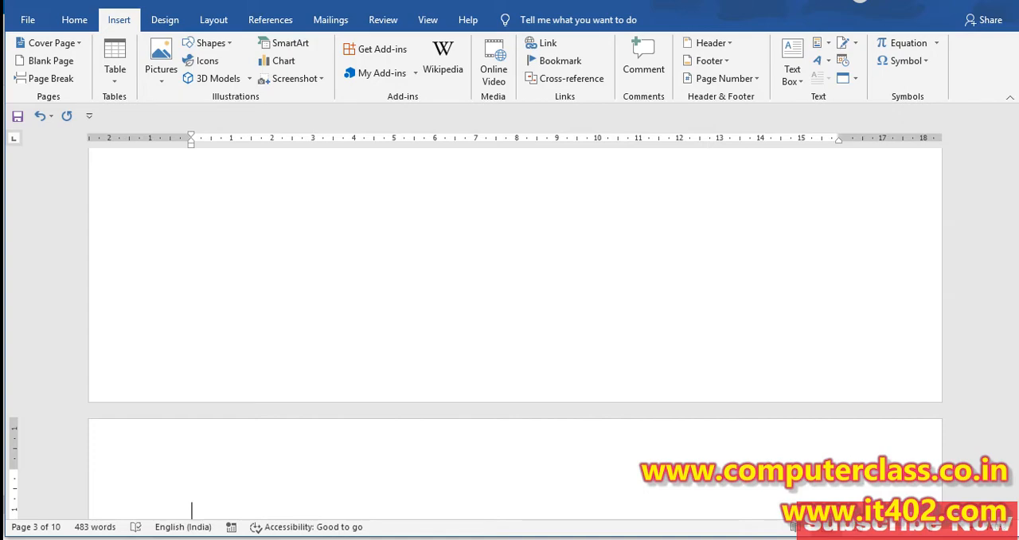
Step: Undo the added blank lines and most of the sentence, keeping only "This" on the second page
{"action": "type", "text": "This"}
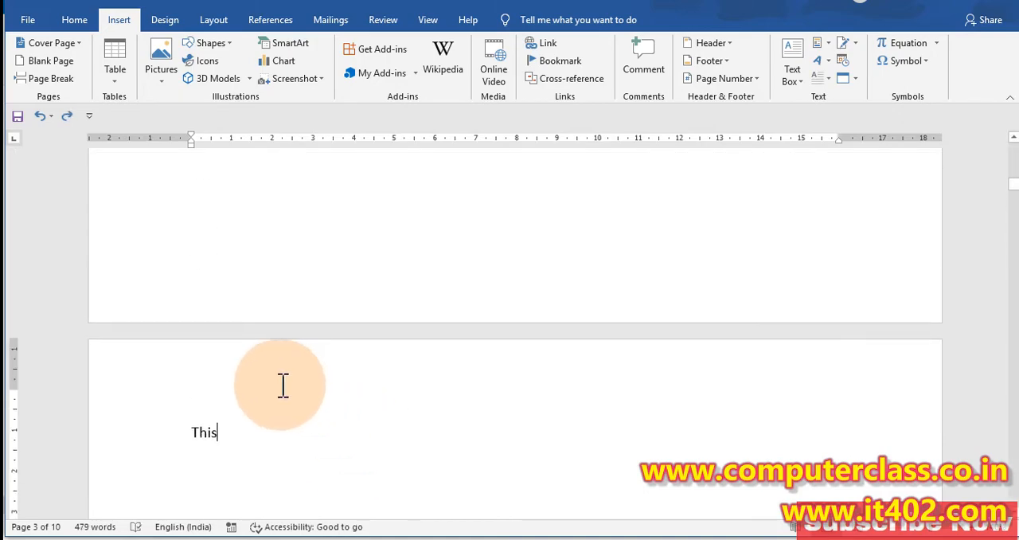
{"action": "scroll", "coordinate": [282, 385], "scroll_direction": "up", "scroll_amount": 9}
{"action": "scroll", "coordinate": [273, 381], "scroll_direction": "down", "scroll_amount": 7}
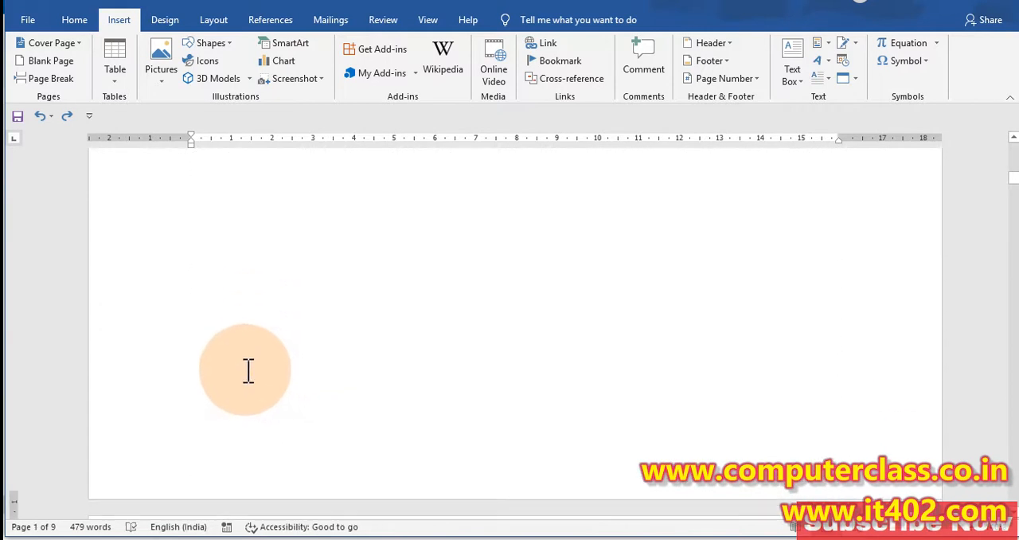
{"action": "scroll", "coordinate": [248, 371], "scroll_direction": "down", "scroll_amount": 5}
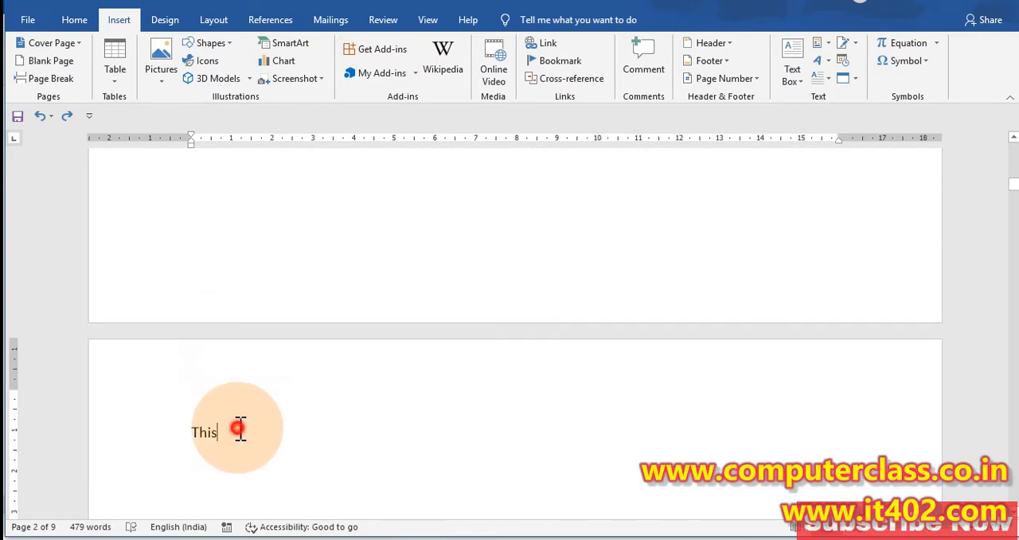
Step: Complete the second page's text as "This is my class" and insert a page break after it, checking the pages around the break
{"action": "left_click", "coordinate": [49, 90]}
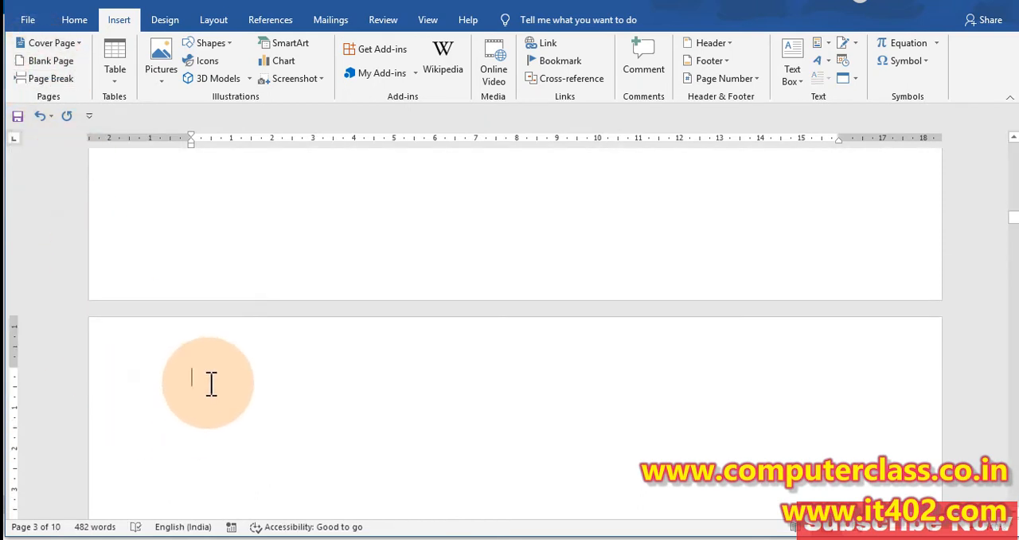
{"action": "scroll", "coordinate": [252, 343], "scroll_direction": "up", "scroll_amount": 15}
{"action": "scroll", "coordinate": [239, 343], "scroll_direction": "down", "scroll_amount": 5}
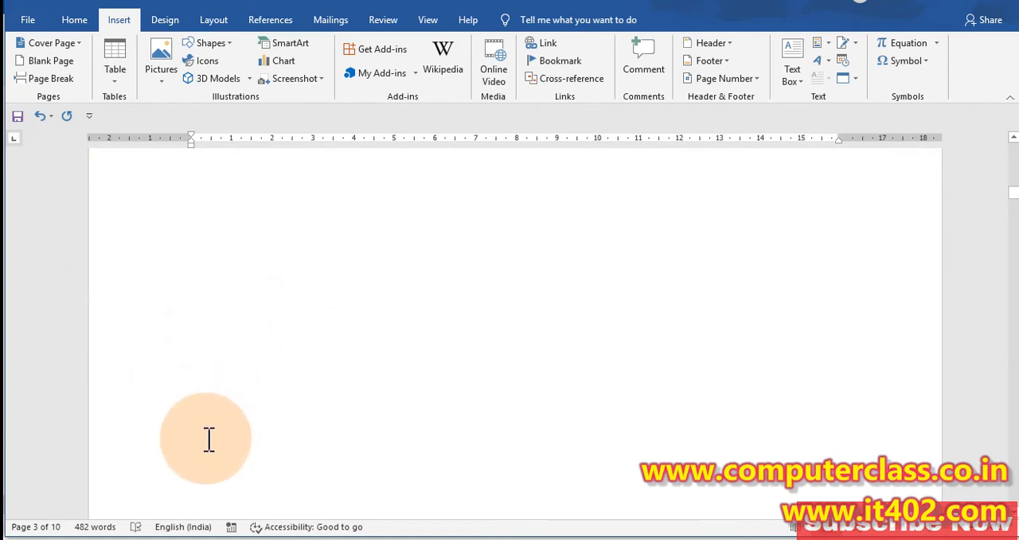
{"action": "scroll", "coordinate": [198, 417], "scroll_direction": "down", "scroll_amount": 3}
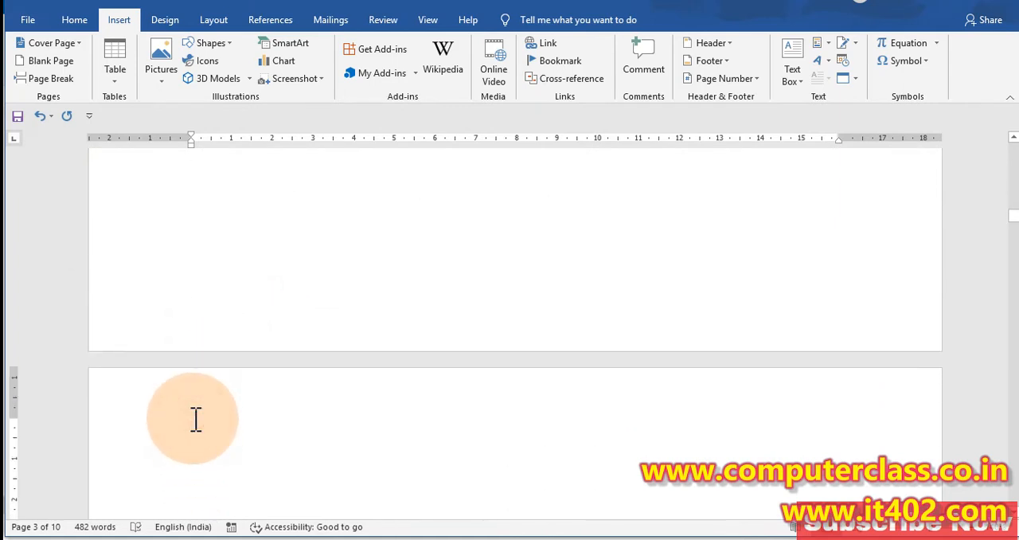
{"action": "scroll", "coordinate": [195, 420], "scroll_direction": "up", "scroll_amount": 15}
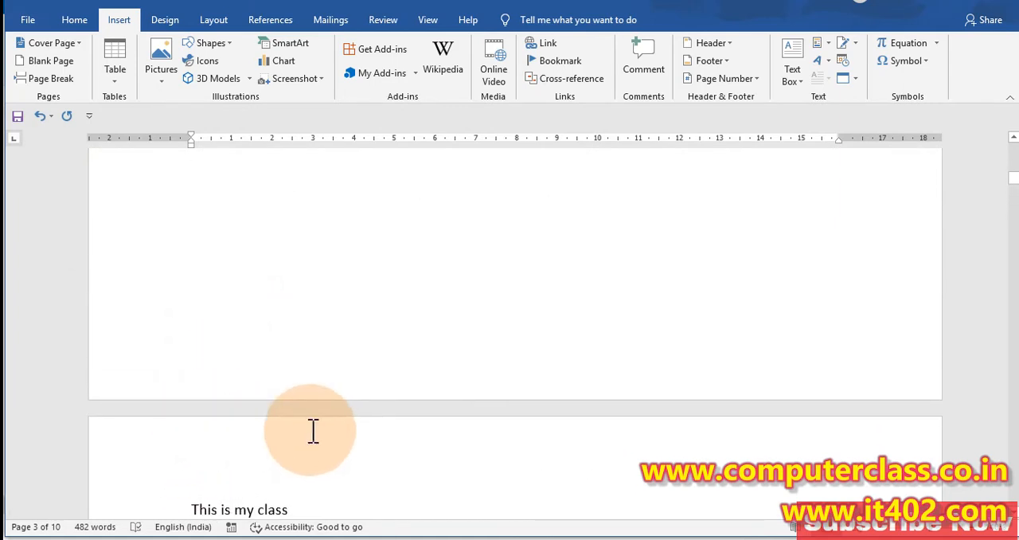
Step: Replace the line "This is my class" on the second page with sample text generated by =rand()
{"action": "scroll", "coordinate": [311, 430], "scroll_direction": "down", "scroll_amount": 3}
{"action": "left_click_drag", "start_coordinate": [314, 311], "coordinate": [90, 319]}
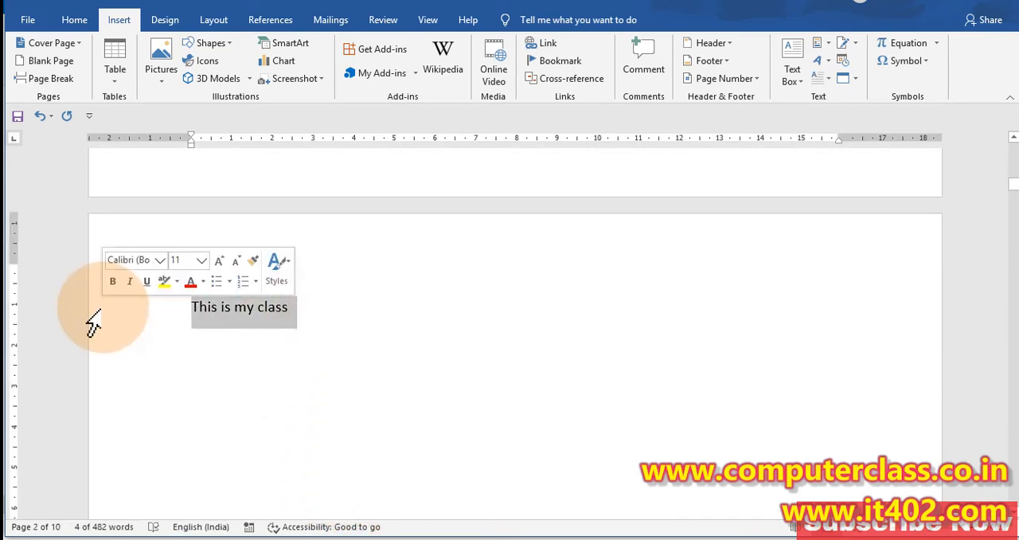
{"action": "type", "text": "=rand()"}
{"action": "key", "text": "Return"}
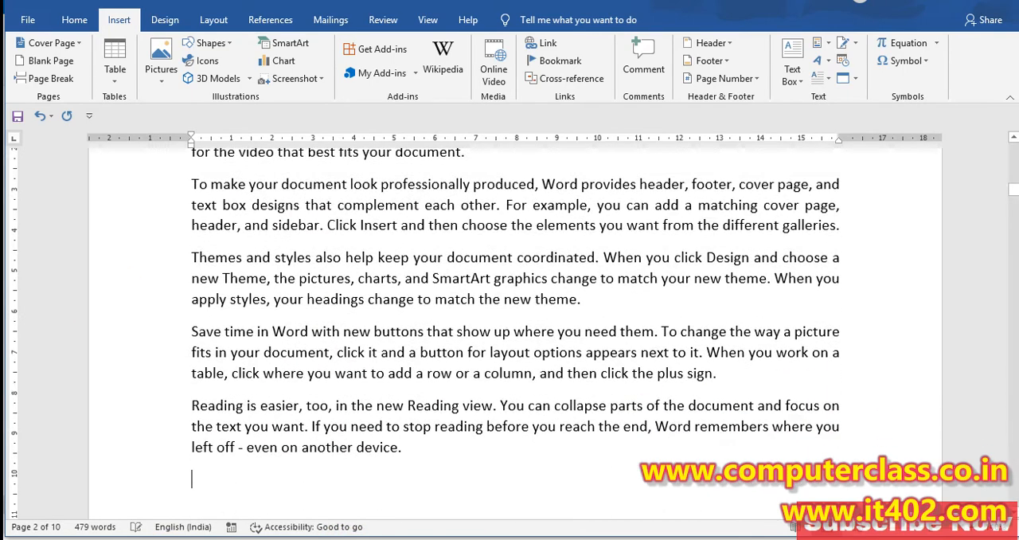
Step: Examine the sample text on the first two pages and the empty space below each block of text
{"action": "left_click", "coordinate": [511, 372]}
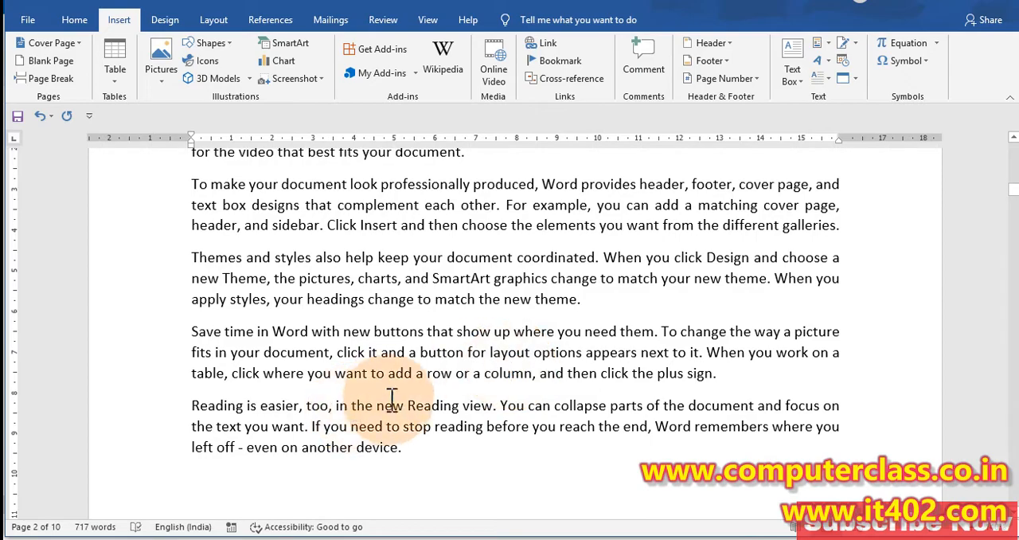
{"action": "left_click", "coordinate": [456, 367]}
{"action": "scroll", "coordinate": [451, 364], "scroll_direction": "up", "scroll_amount": 3}
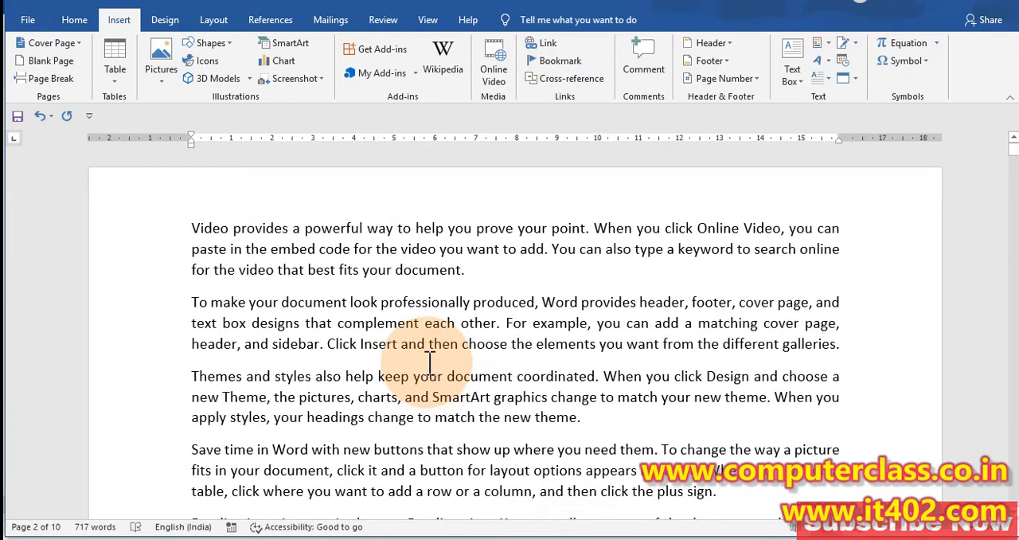
{"action": "left_click", "coordinate": [428, 360]}
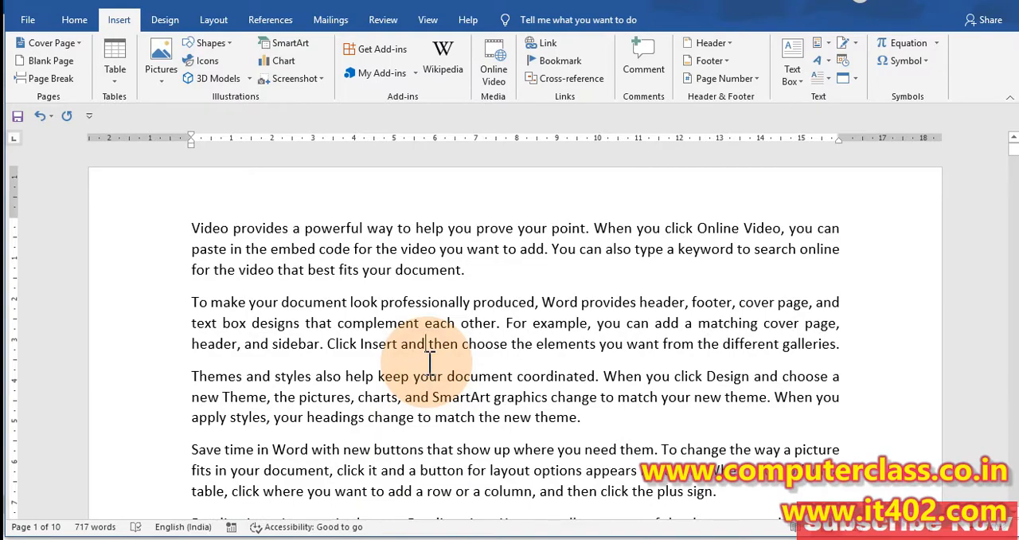
{"action": "scroll", "coordinate": [428, 359], "scroll_direction": "down", "scroll_amount": 10}
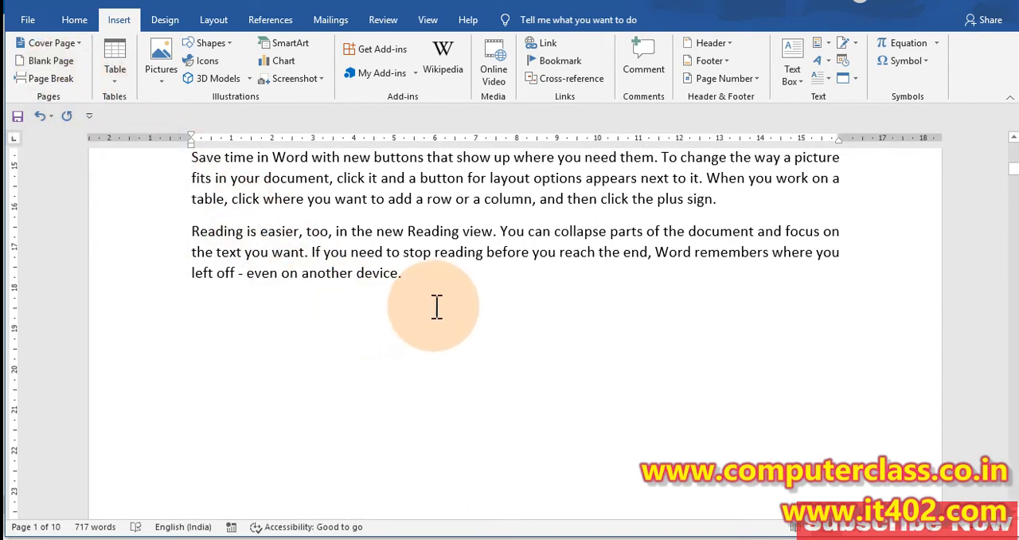
{"action": "left_click", "coordinate": [410, 275]}
{"action": "key", "text": "ctrl+Return"}
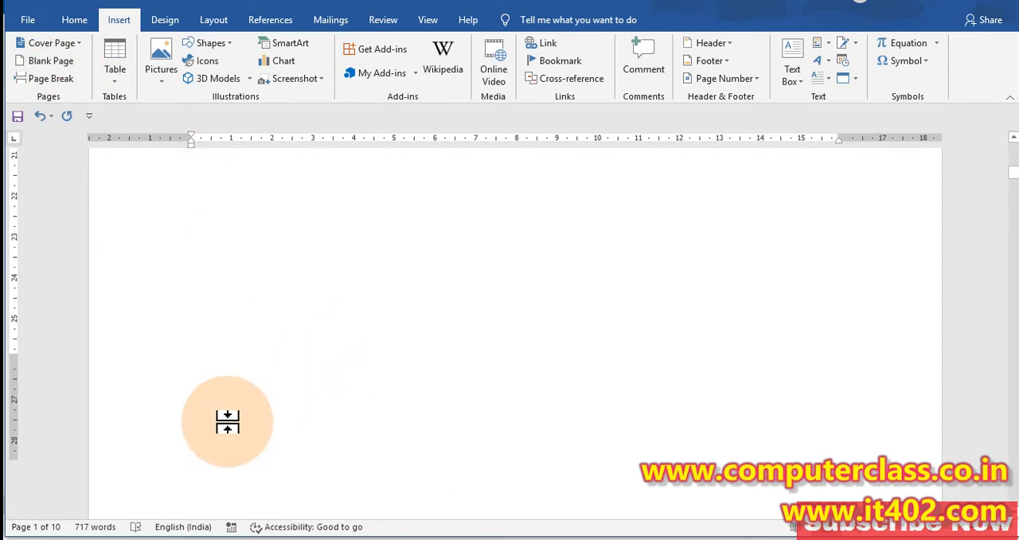
{"action": "scroll", "coordinate": [148, 485], "scroll_direction": "down", "scroll_amount": 20}
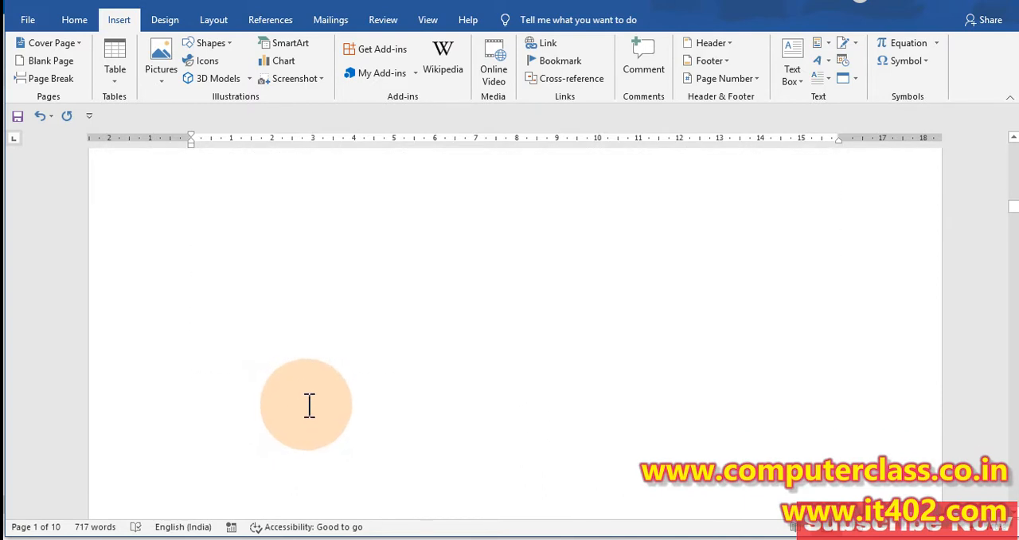
{"action": "scroll", "coordinate": [310, 405], "scroll_direction": "up", "scroll_amount": 5}
Step: Insert a page break in the blank space below the sample text on the second page
{"action": "left_click", "coordinate": [416, 192]}
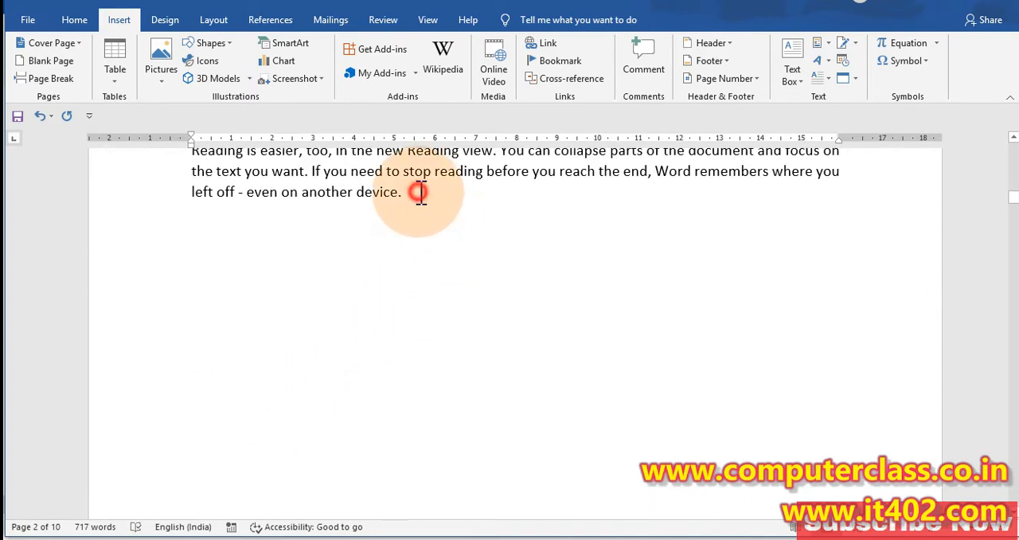
{"action": "left_click", "coordinate": [204, 251]}
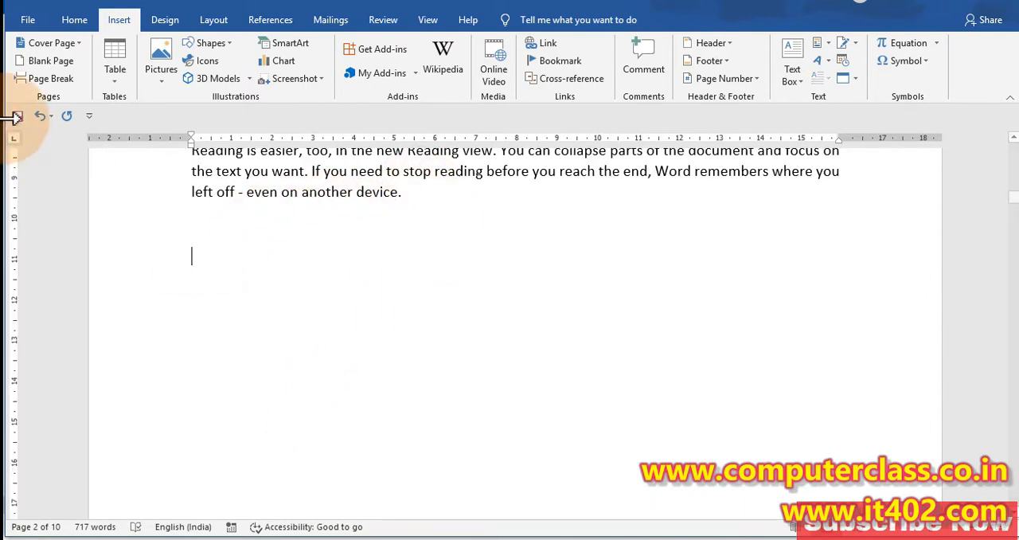
{"action": "left_click", "coordinate": [28, 78]}
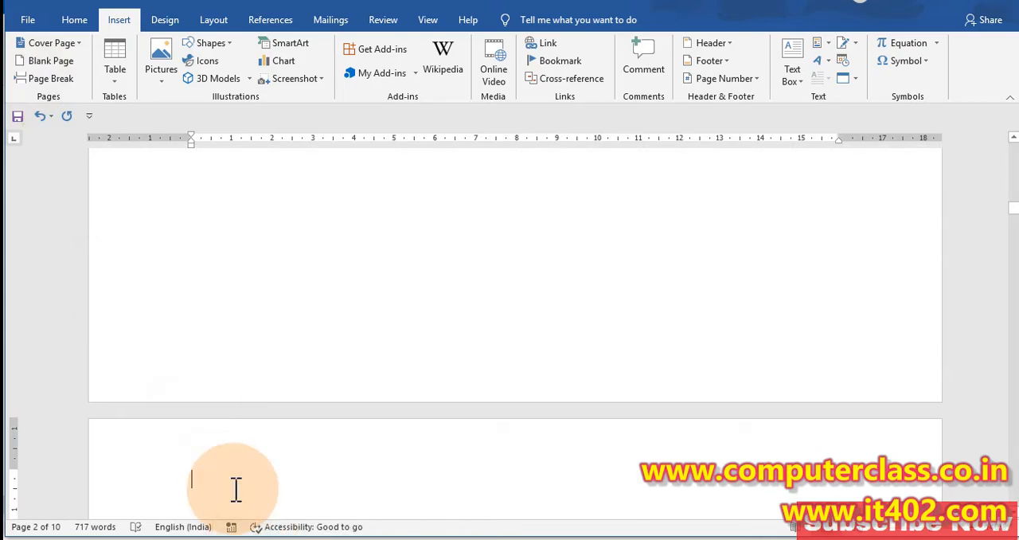
Step: Examine the pages around the new page break and the last two paragraphs of the second page's text
{"action": "scroll", "coordinate": [237, 487], "scroll_direction": "up", "scroll_amount": 15}
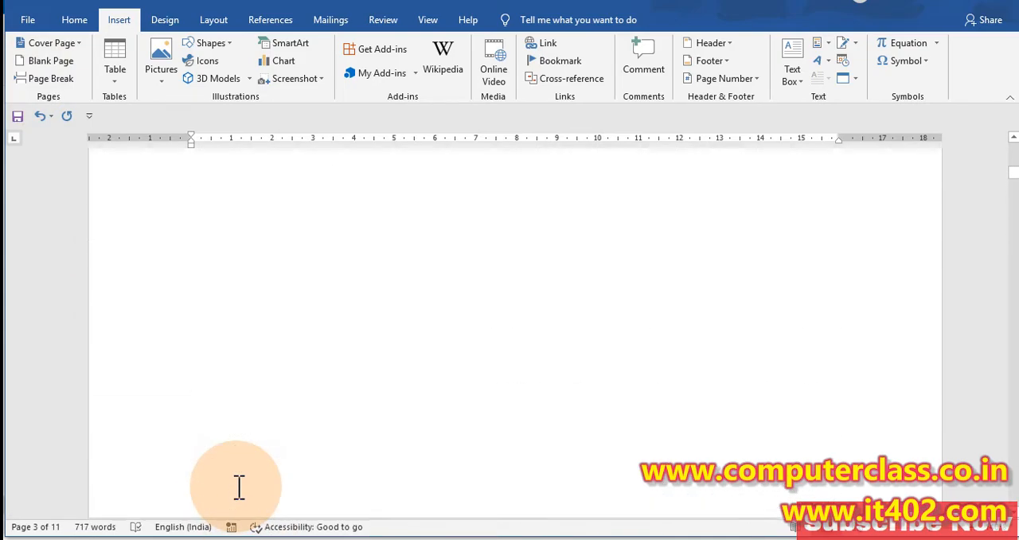
{"action": "scroll", "coordinate": [240, 486], "scroll_direction": "down", "scroll_amount": 5}
{"action": "scroll", "coordinate": [240, 471], "scroll_direction": "up", "scroll_amount": 10}
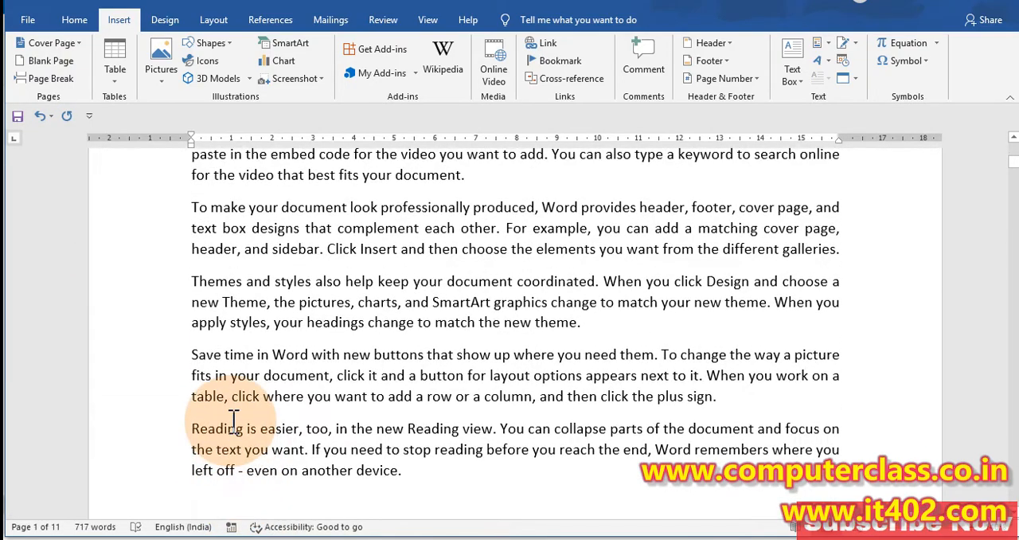
{"action": "scroll", "coordinate": [275, 338], "scroll_direction": "up", "scroll_amount": 5}
{"action": "scroll", "coordinate": [277, 341], "scroll_direction": "down", "scroll_amount": 4}
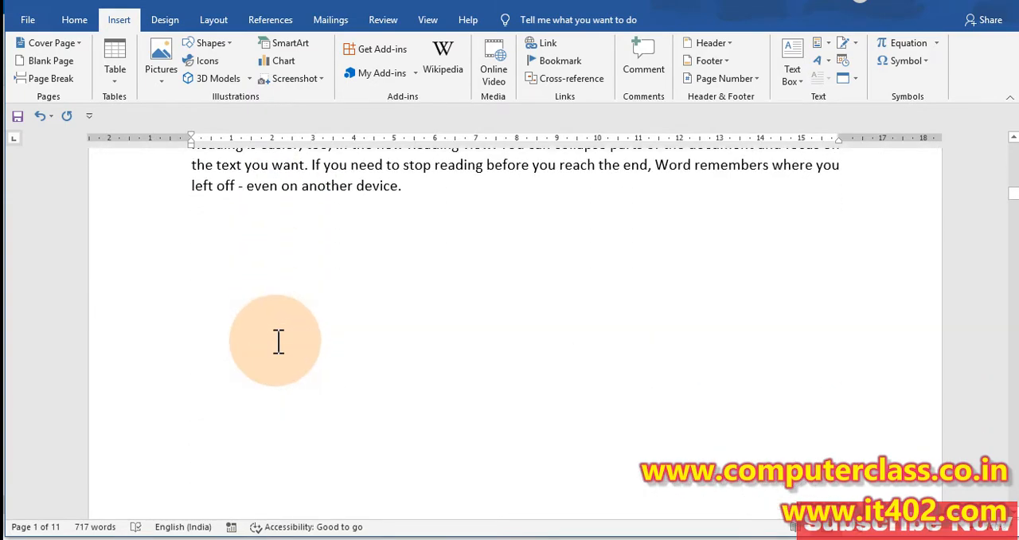
{"action": "scroll", "coordinate": [277, 341], "scroll_direction": "up", "scroll_amount": 3}
{"action": "left_click", "coordinate": [450, 430]}
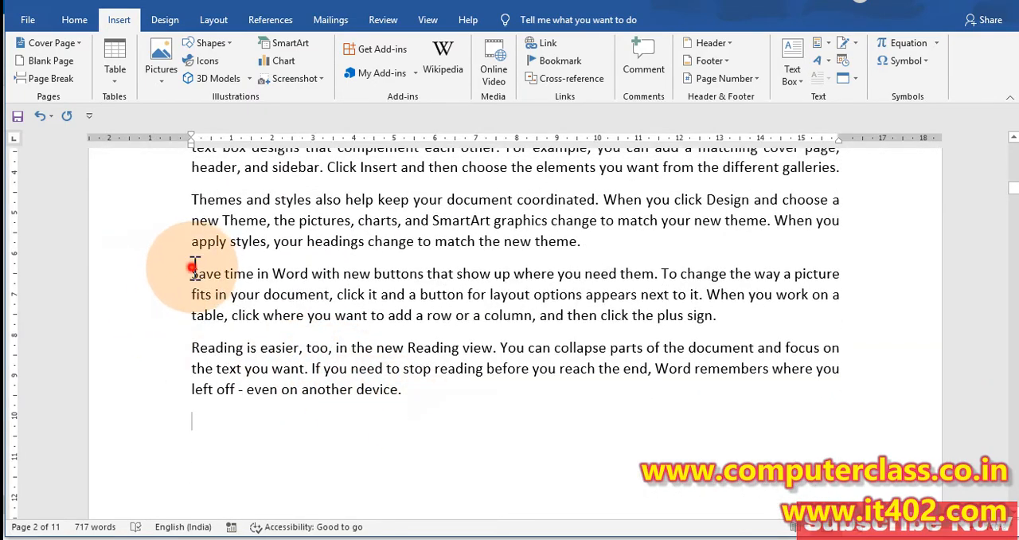
{"action": "left_click_drag", "start_coordinate": [192, 273], "coordinate": [422, 404]}
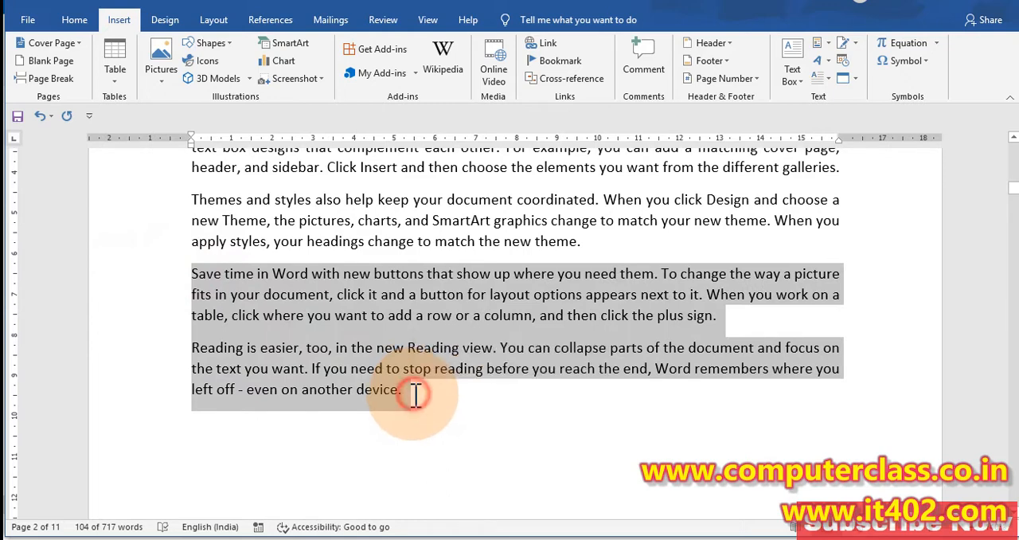
{"action": "left_click", "coordinate": [415, 390]}
Step: Fill the new third page with sample paragraphs generated by =rand()
{"action": "scroll", "coordinate": [404, 391], "scroll_direction": "down", "scroll_amount": 5}
{"action": "scroll", "coordinate": [404, 391], "scroll_direction": "down", "scroll_amount": 3}
{"action": "left_click", "coordinate": [218, 246]}
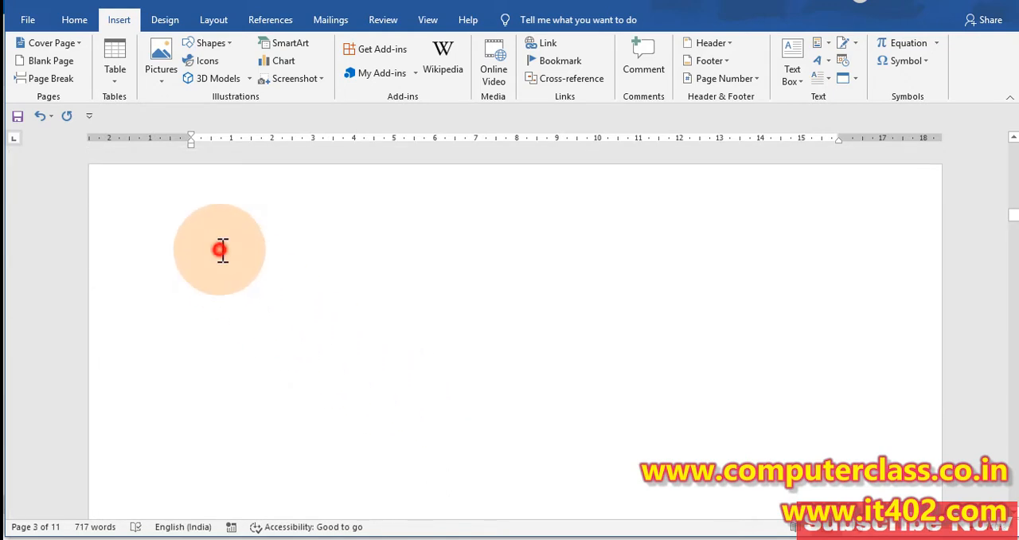
{"action": "type", "text": "=rand()"}
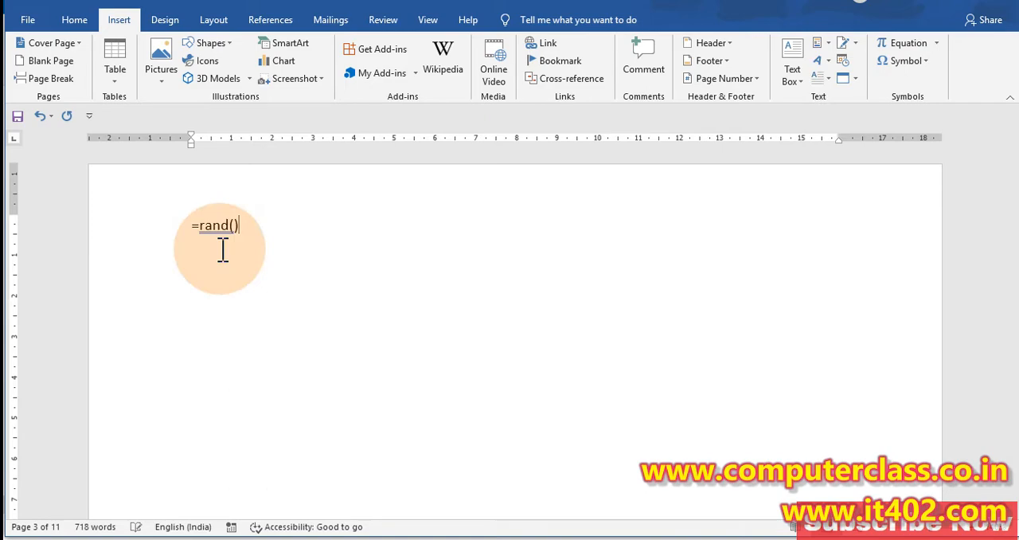
{"action": "key", "text": "Return"}
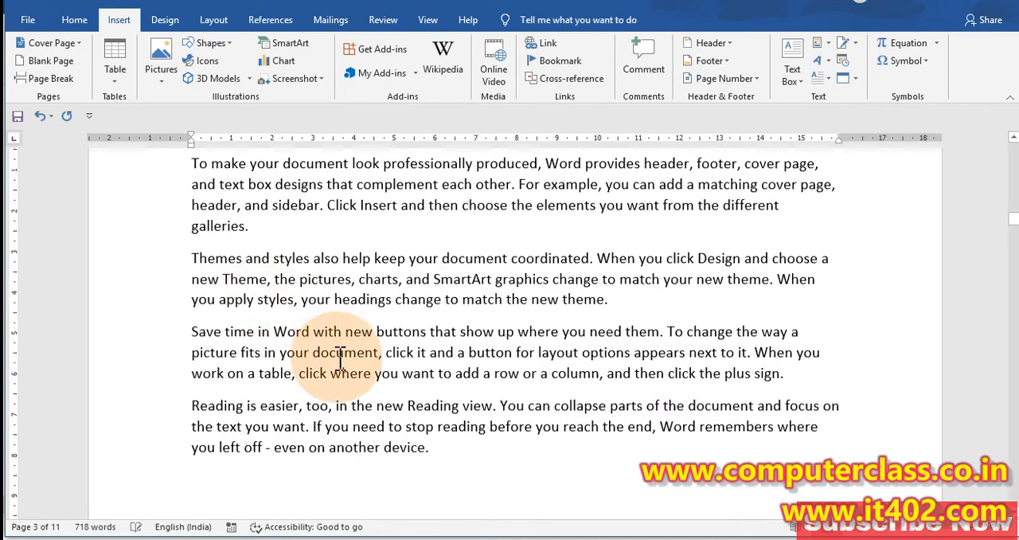
Step: Make all the sample text on the third page bold
{"action": "scroll", "coordinate": [219, 266], "scroll_direction": "up", "scroll_amount": 3}
{"action": "left_click_drag", "start_coordinate": [191, 287], "coordinate": [540, 410]}
{"action": "key", "text": "ctrl+b"}
{"action": "left_click", "coordinate": [398, 423]}
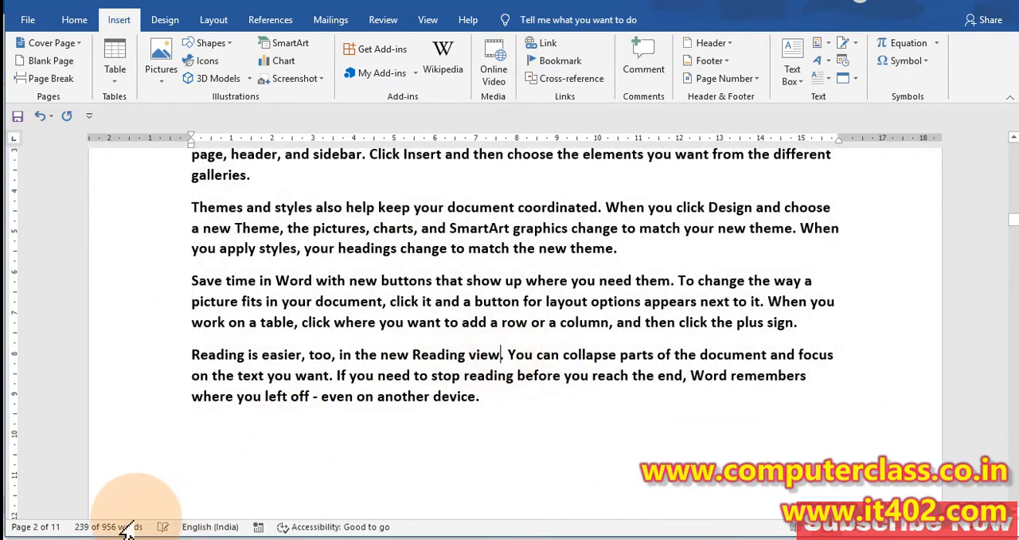
Step: Try deleting the second page's last two paragraphs to check the bold text's position on the following page, and undo the deletion
{"action": "scroll", "coordinate": [355, 414], "scroll_direction": "up", "scroll_amount": 15}
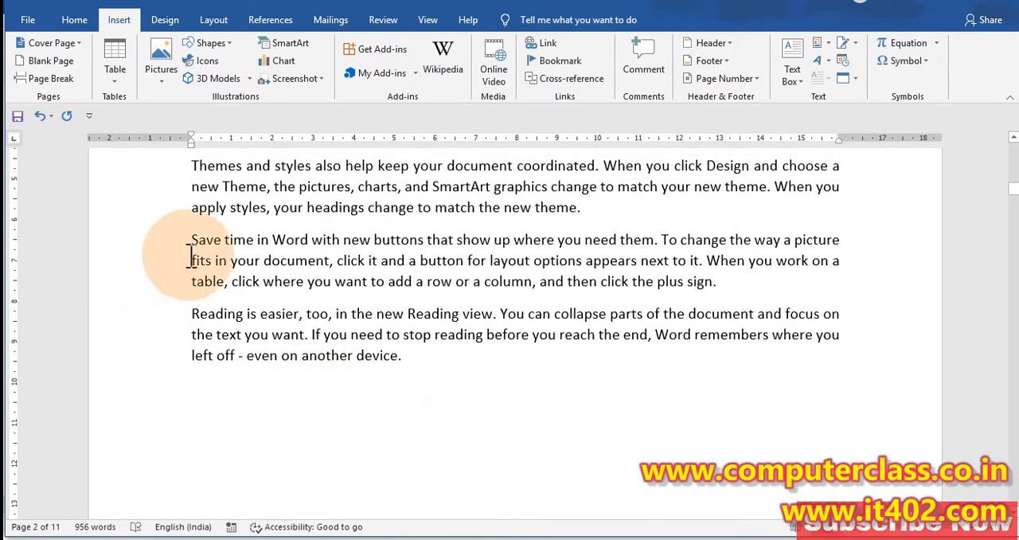
{"action": "left_click_drag", "start_coordinate": [190, 239], "coordinate": [409, 358]}
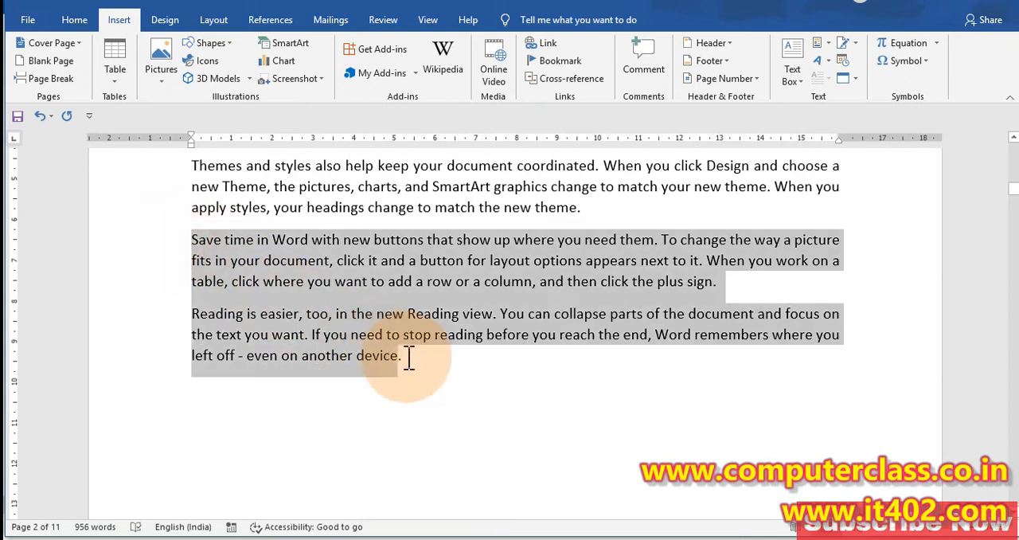
{"action": "left_click", "coordinate": [414, 363]}
{"action": "scroll", "coordinate": [378, 451], "scroll_direction": "up", "scroll_amount": 6}
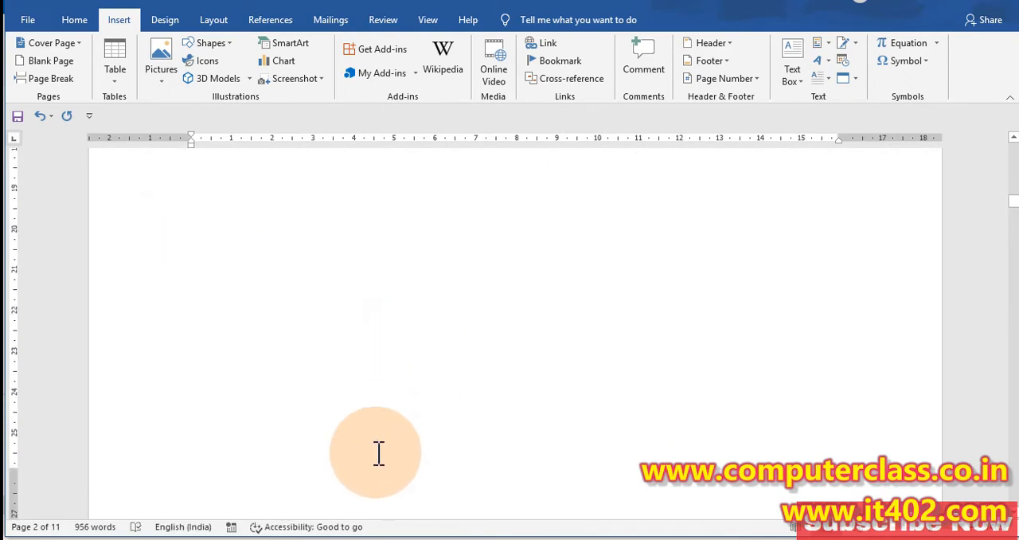
{"action": "scroll", "coordinate": [371, 454], "scroll_direction": "down", "scroll_amount": 6}
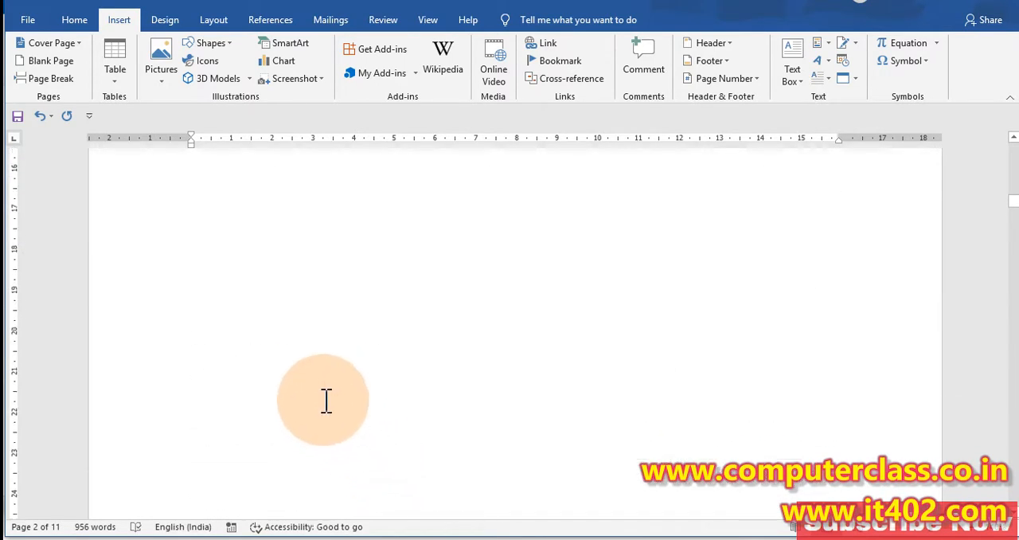
{"action": "left_click_drag", "start_coordinate": [456, 424], "coordinate": [199, 296]}
{"action": "key", "text": "Delete"}
{"action": "scroll", "coordinate": [302, 477], "scroll_direction": "down", "scroll_amount": 8}
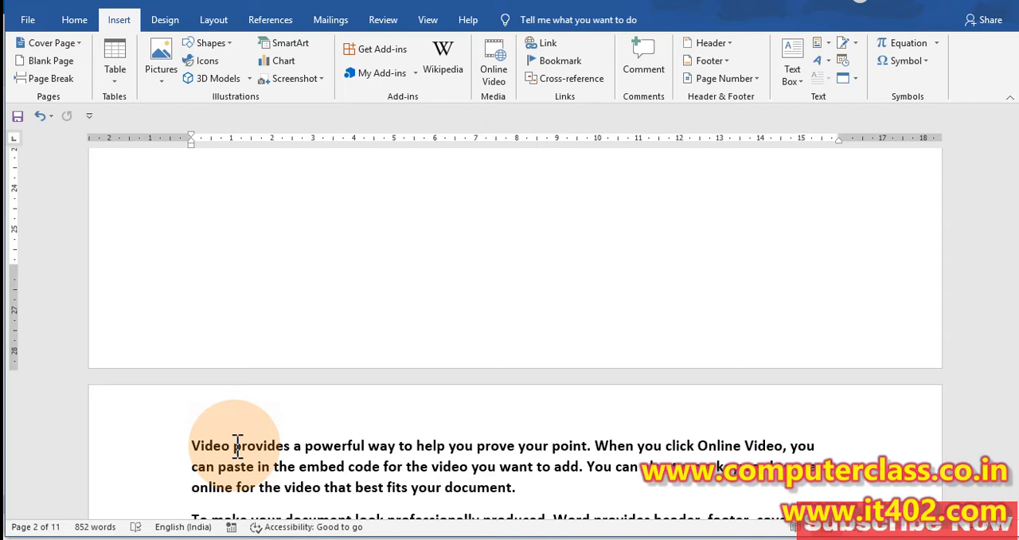
{"action": "scroll", "coordinate": [238, 444], "scroll_direction": "up", "scroll_amount": 10}
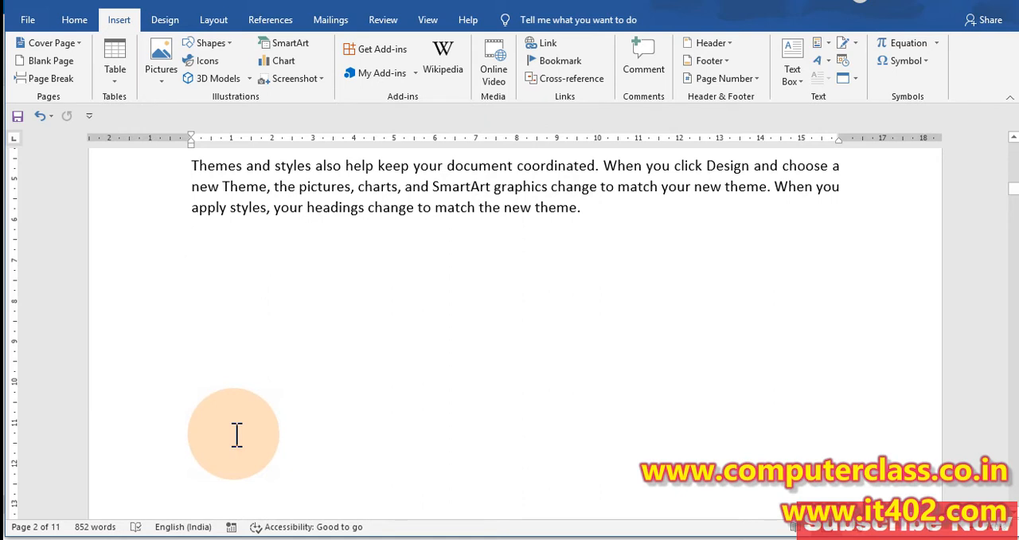
{"action": "key", "text": "ctrl+z"}
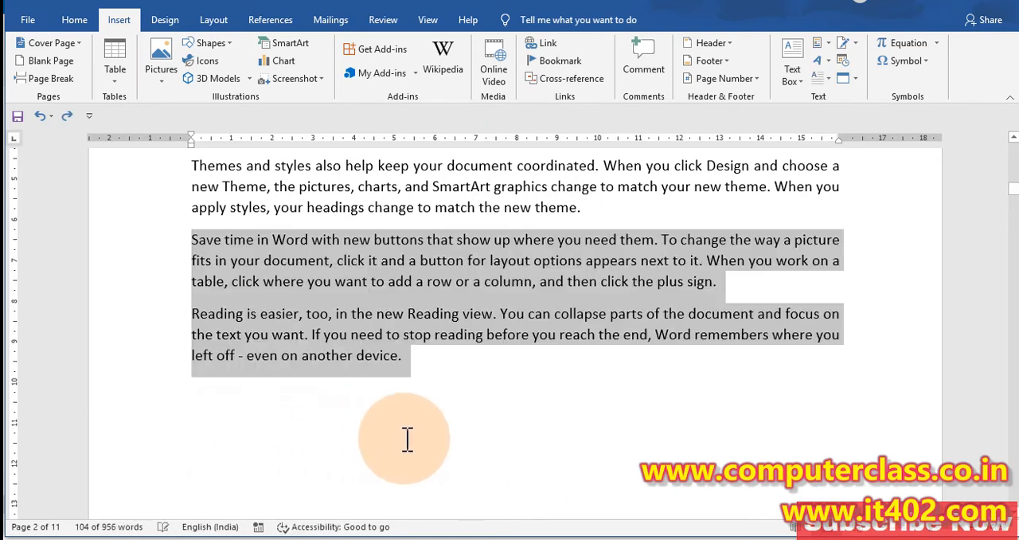
{"action": "left_click", "coordinate": [402, 430]}
Step: Insert a page break before the second page's "Save time in Word" paragraph and check how the text is split
{"action": "left_click", "coordinate": [191, 235]}
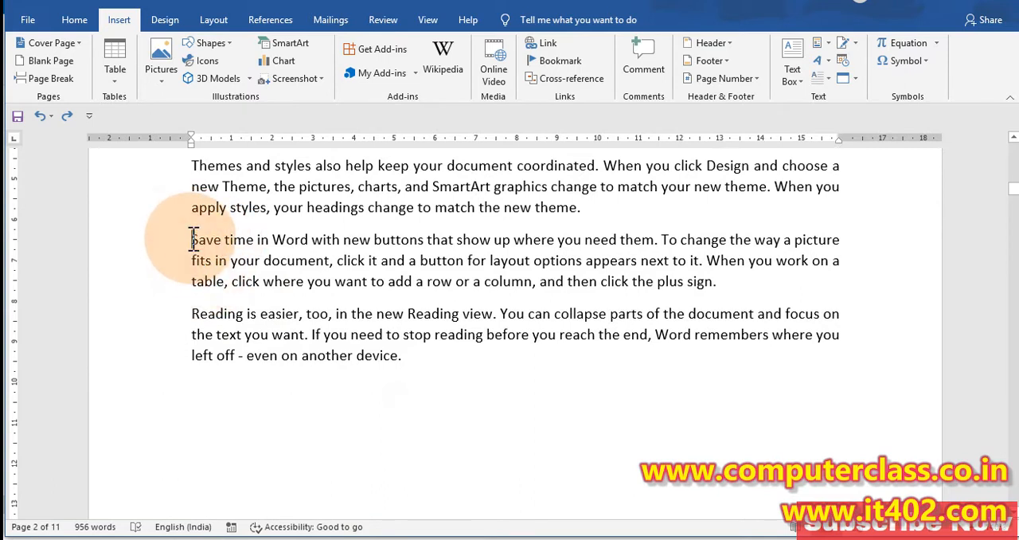
{"action": "left_click", "coordinate": [46, 85]}
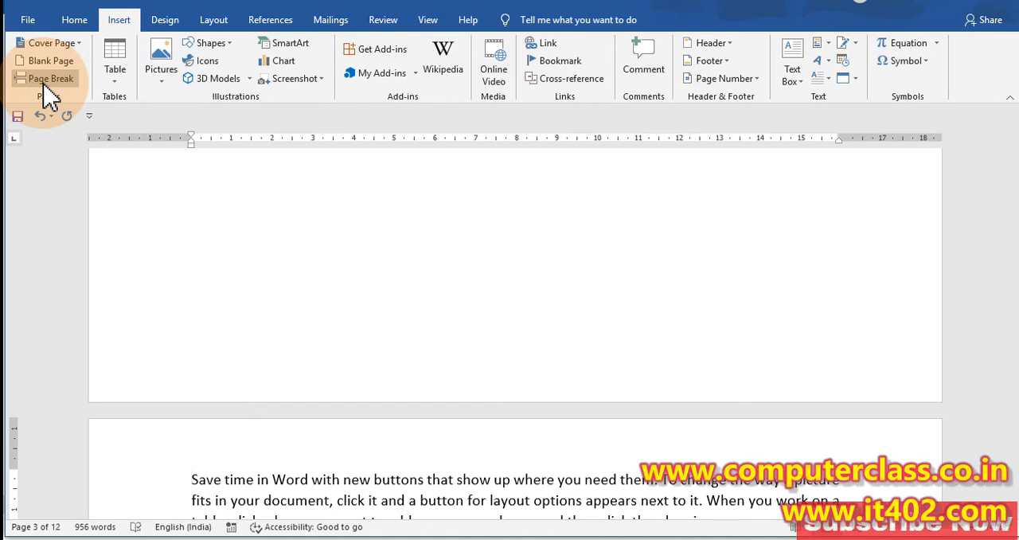
{"action": "scroll", "coordinate": [239, 296], "scroll_direction": "up", "scroll_amount": 5}
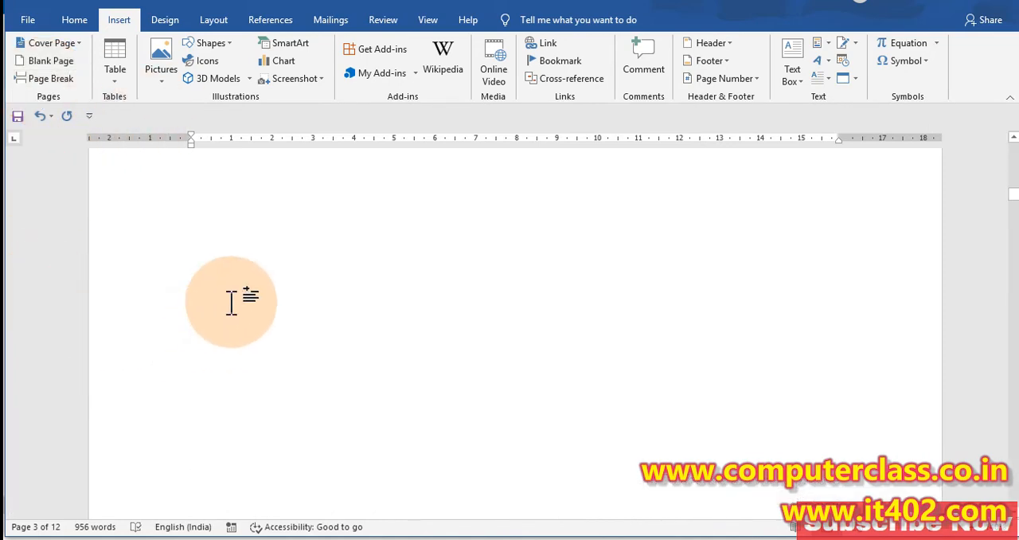
{"action": "scroll", "coordinate": [223, 316], "scroll_direction": "down", "scroll_amount": 6}
{"action": "scroll", "coordinate": [215, 318], "scroll_direction": "down", "scroll_amount": 4}
{"action": "scroll", "coordinate": [211, 219], "scroll_direction": "up", "scroll_amount": 4}
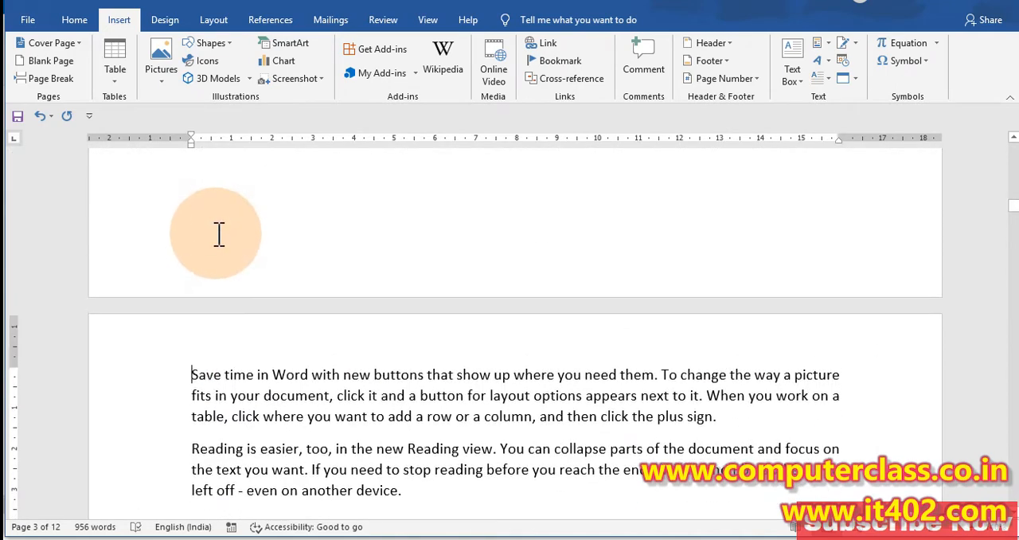
Step: Review the pages on both sides of the new break and place the cursor below the "Reading is easier" paragraph on the third page
{"action": "left_click", "coordinate": [191, 372]}
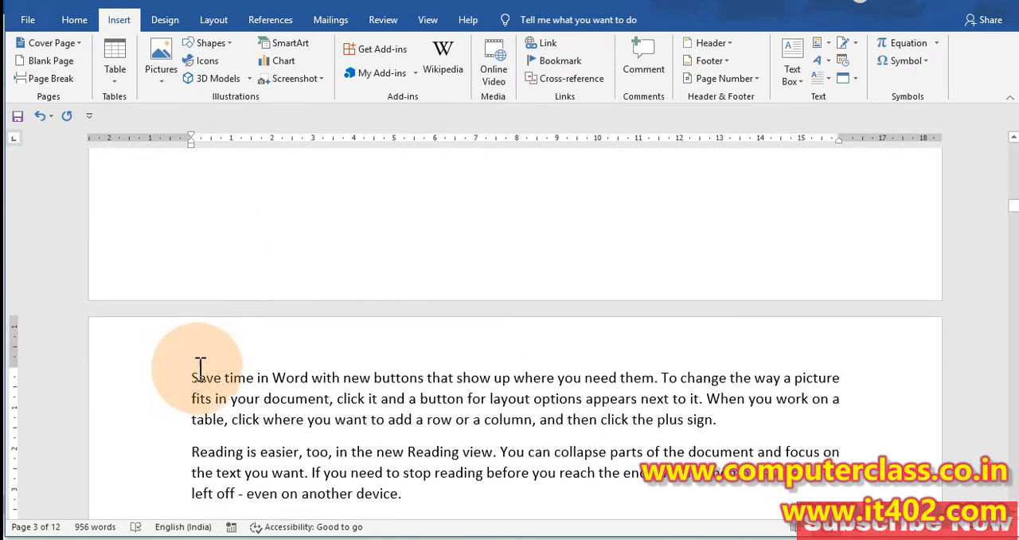
{"action": "left_click", "coordinate": [56, 78]}
{"action": "scroll", "coordinate": [267, 287], "scroll_direction": "up", "scroll_amount": 4}
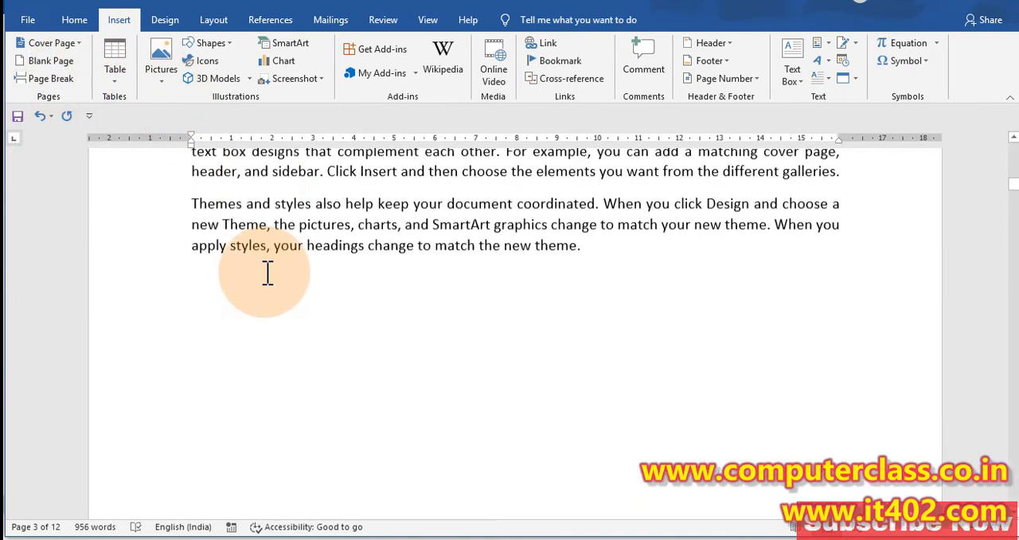
{"action": "left_click", "coordinate": [191, 396]}
{"action": "scroll", "coordinate": [485, 425], "scroll_direction": "down", "scroll_amount": 8}
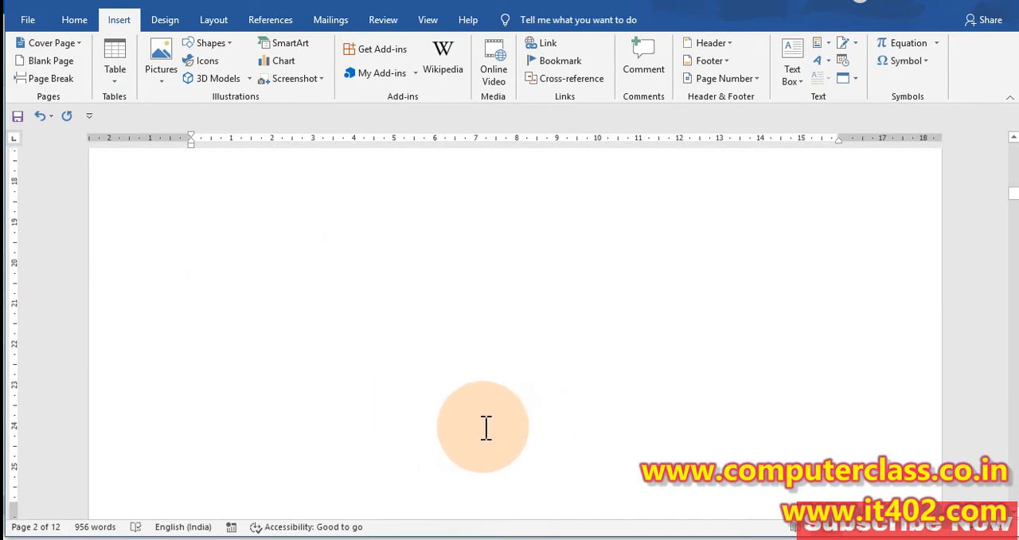
{"action": "left_click", "coordinate": [243, 389]}
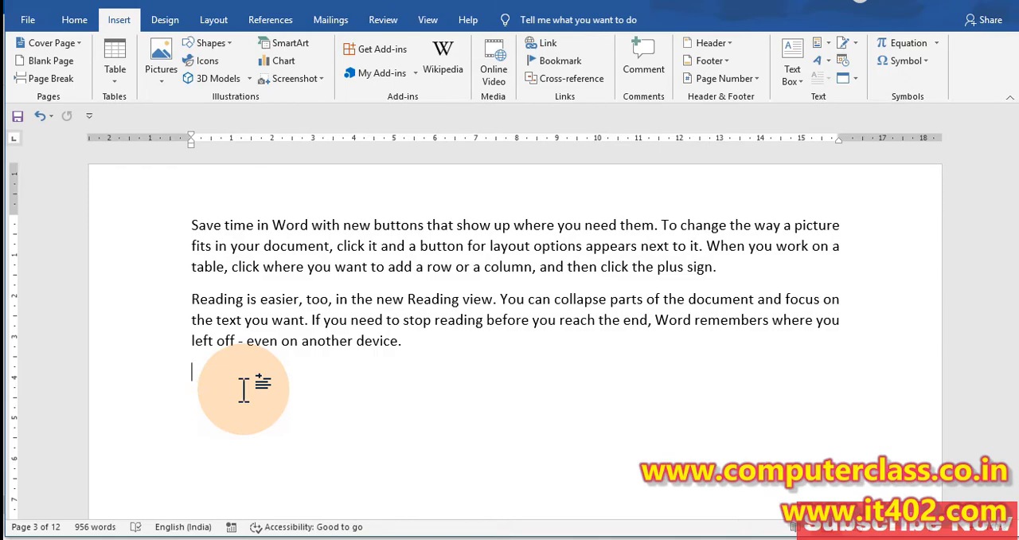
Step: Insert a page break before the "To make your document look professionally produced" paragraph at the start of the first page
{"action": "scroll", "coordinate": [243, 390], "scroll_direction": "down", "scroll_amount": 20}
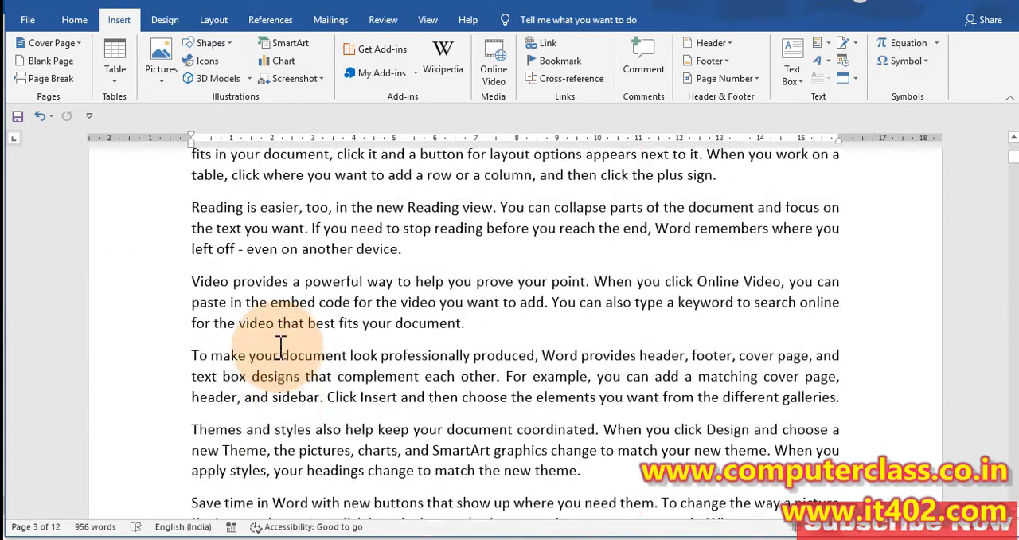
{"action": "scroll", "coordinate": [281, 346], "scroll_direction": "down", "scroll_amount": 5}
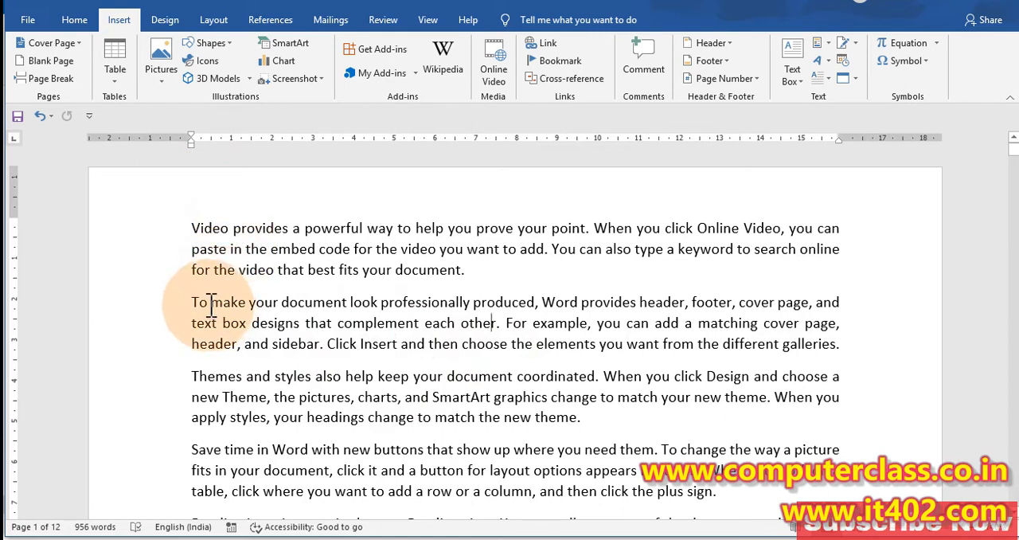
{"action": "left_click_drag", "start_coordinate": [179, 224], "coordinate": [480, 278]}
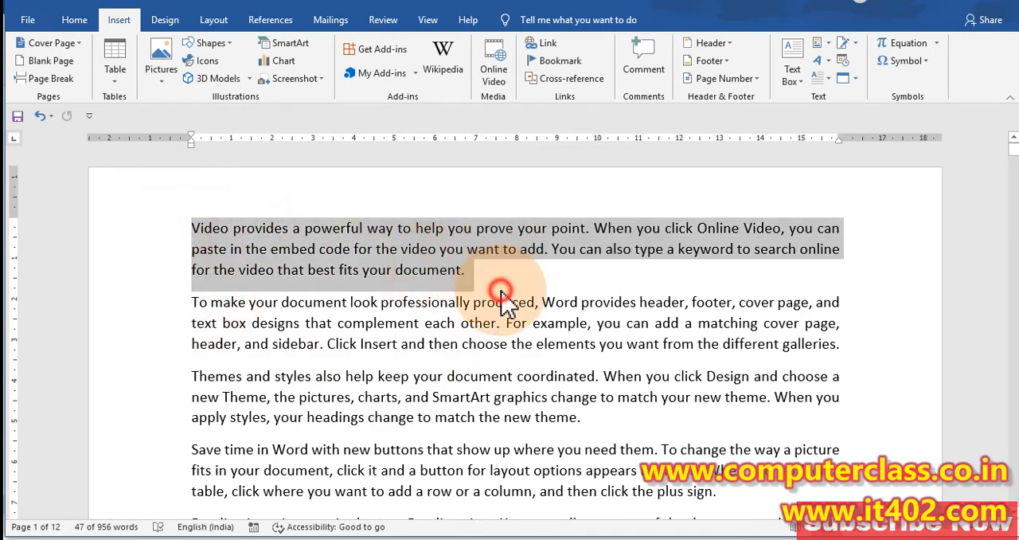
{"action": "left_click", "coordinate": [502, 293]}
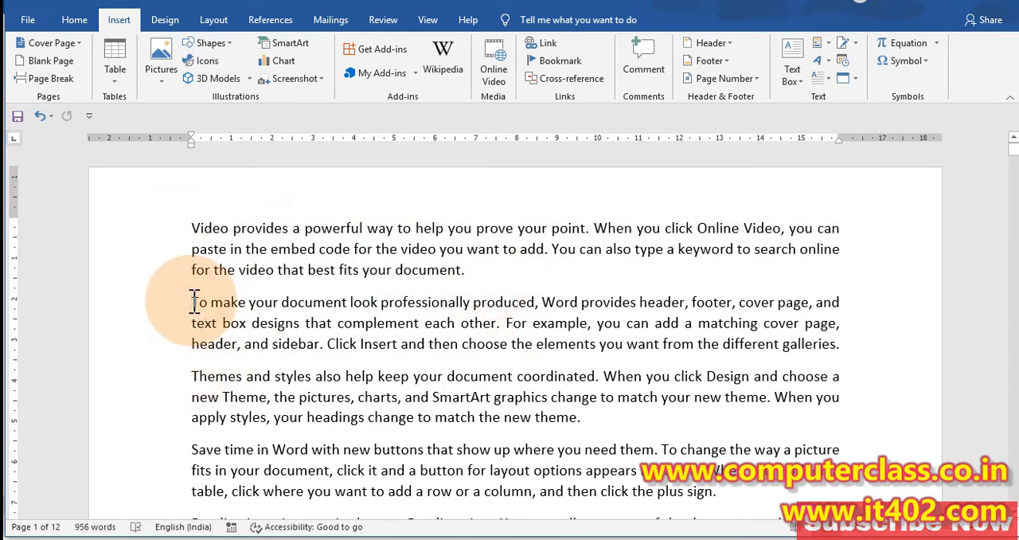
{"action": "left_click", "coordinate": [194, 302]}
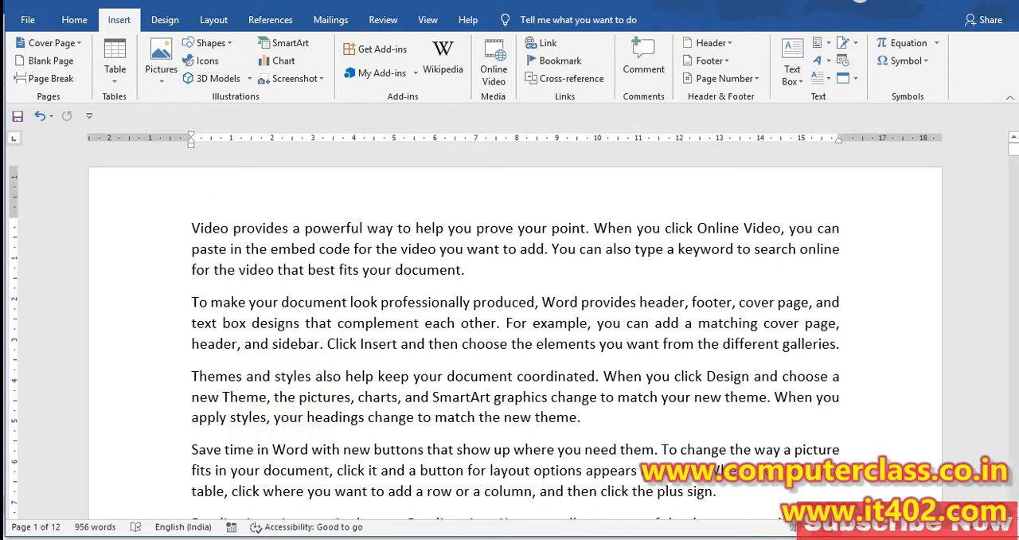
{"action": "left_click", "coordinate": [50, 79]}
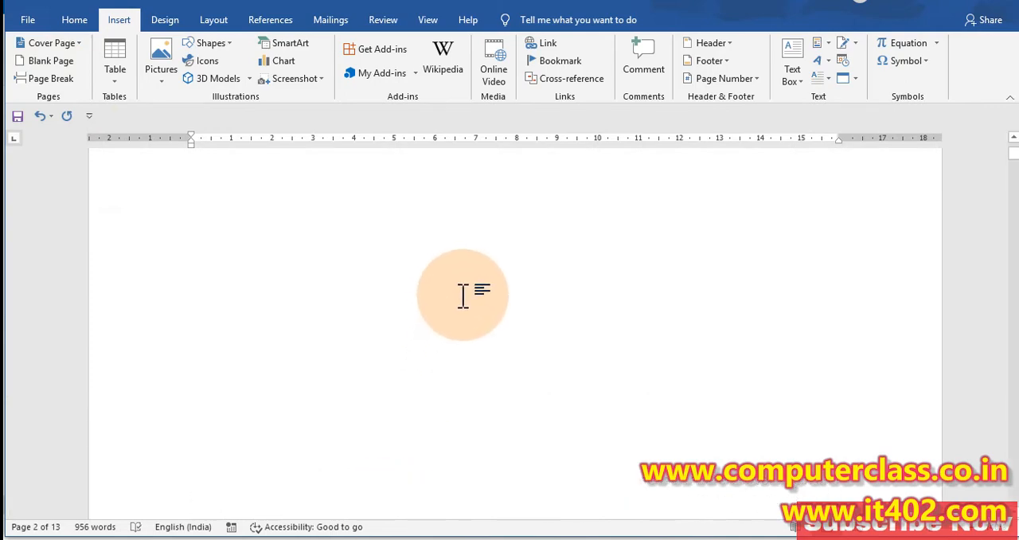
Step: Review the pages following the new break to check how the sample text is distributed up to the bold text
{"action": "scroll", "coordinate": [439, 312], "scroll_direction": "down", "scroll_amount": 15}
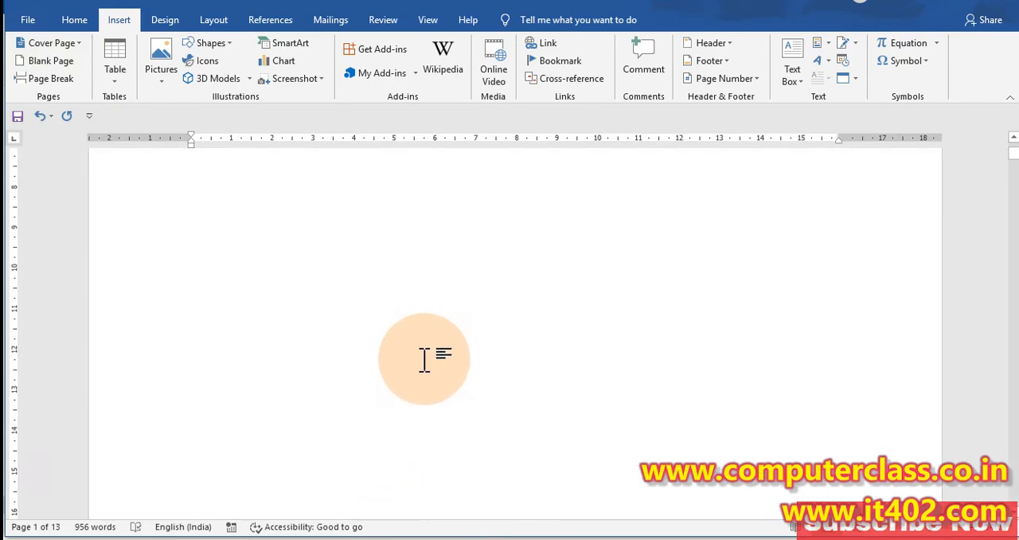
{"action": "scroll", "coordinate": [417, 328], "scroll_direction": "down", "scroll_amount": 12}
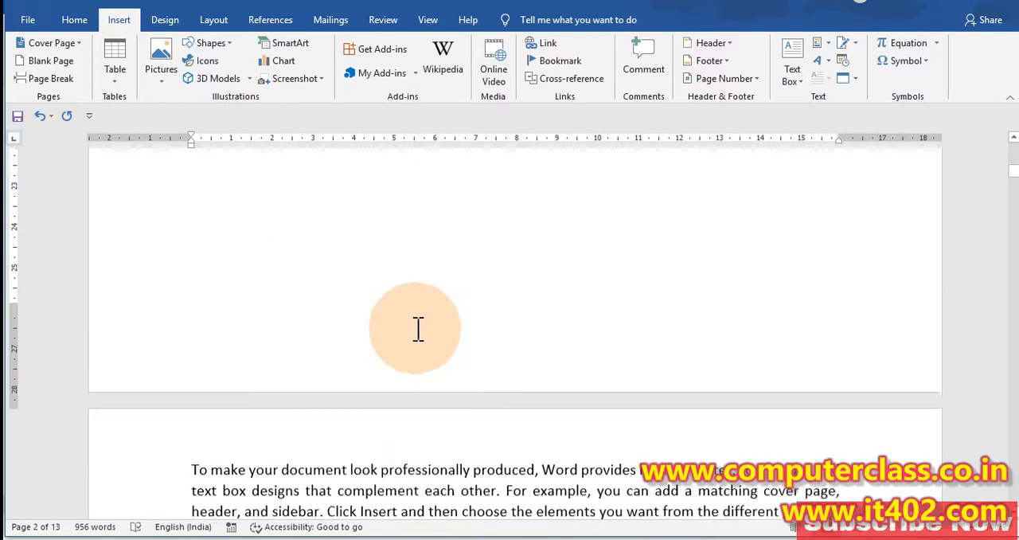
{"action": "scroll", "coordinate": [379, 287], "scroll_direction": "down", "scroll_amount": 10}
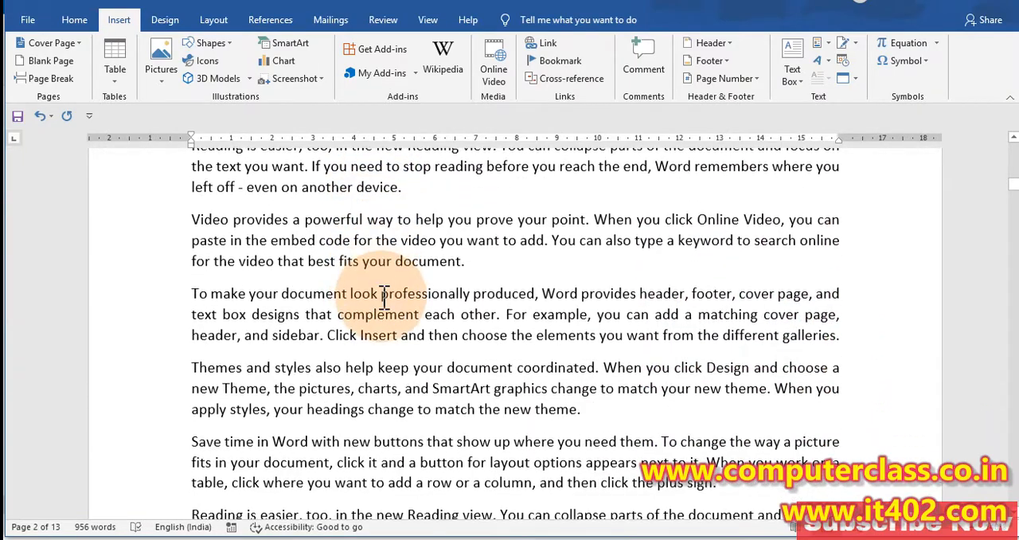
{"action": "scroll", "coordinate": [390, 338], "scroll_direction": "down", "scroll_amount": 10}
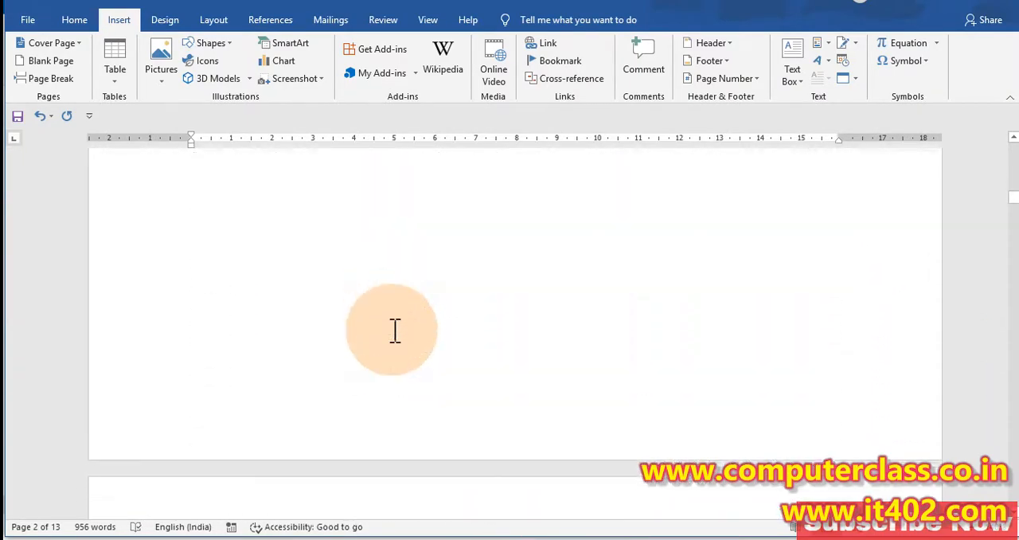
{"action": "scroll", "coordinate": [386, 347], "scroll_direction": "down", "scroll_amount": 10}
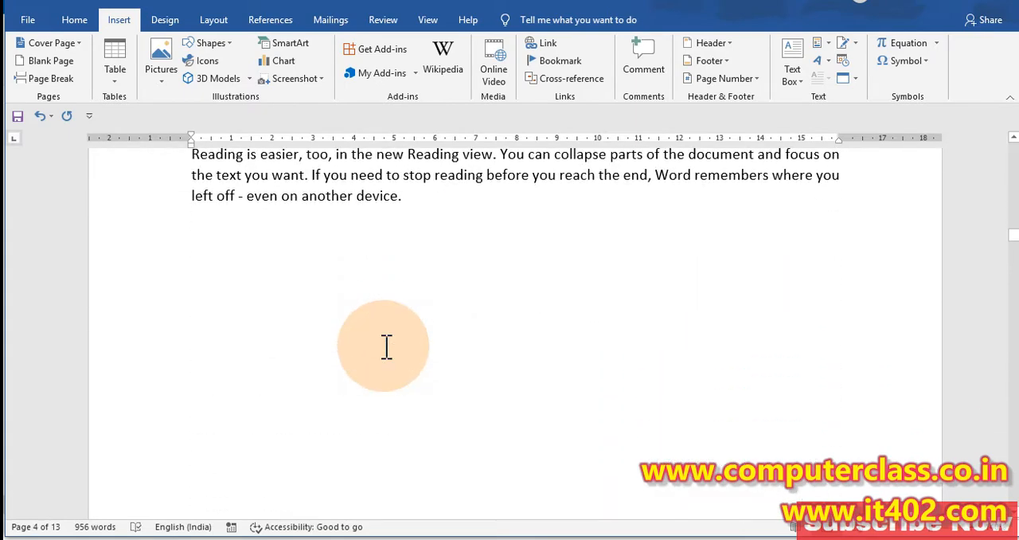
{"action": "scroll", "coordinate": [387, 347], "scroll_direction": "down", "scroll_amount": 10}
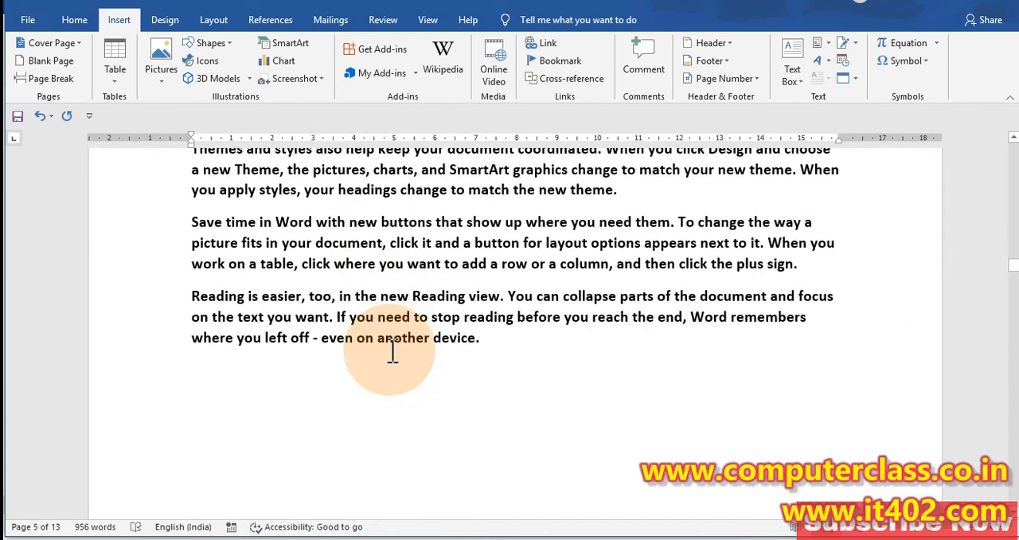
{"action": "scroll", "coordinate": [392, 343], "scroll_direction": "up", "scroll_amount": 10}
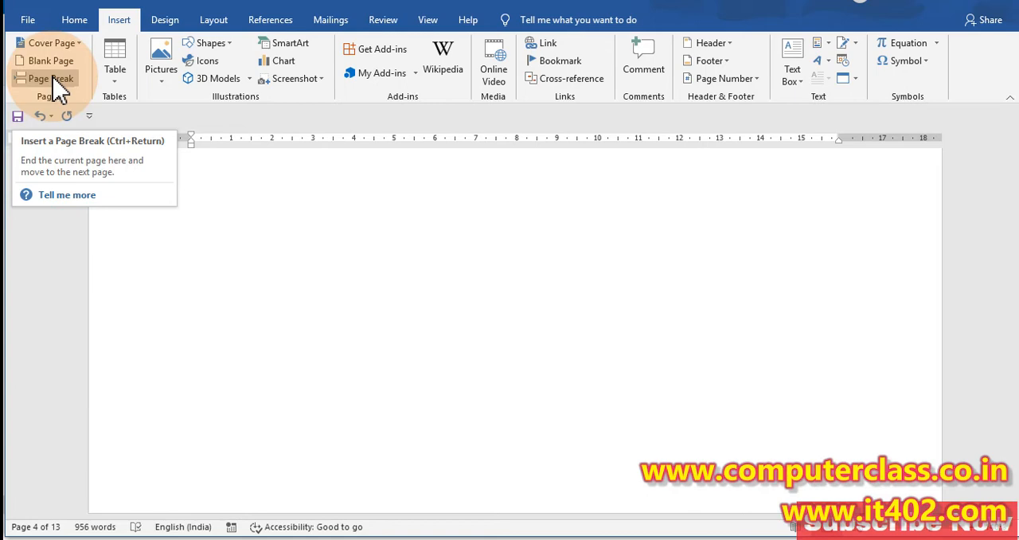
{"action": "scroll", "coordinate": [320, 263], "scroll_direction": "down", "scroll_amount": 10}
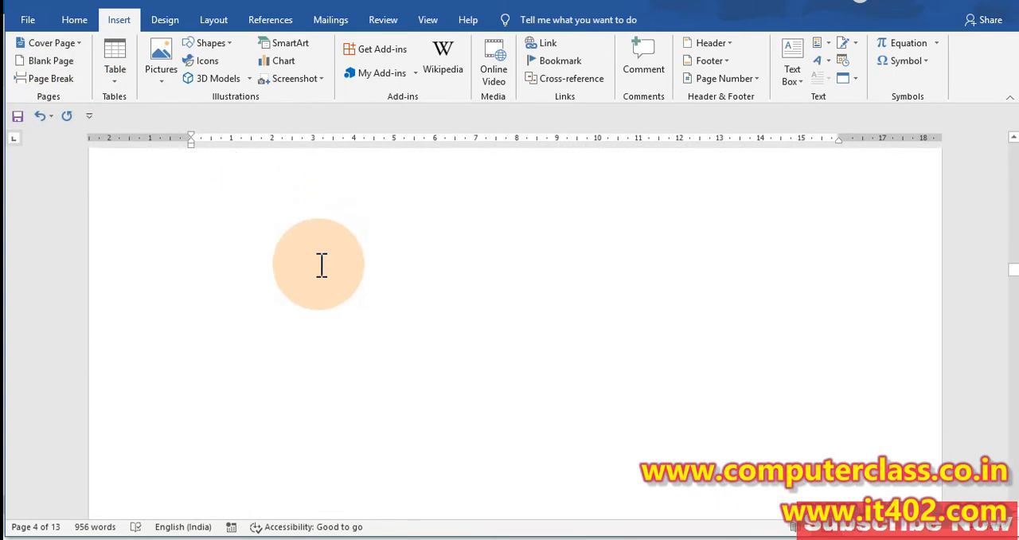
Step: Try a page break before the bold "Save time in Word" paragraph on the fifth page, check the split, and undo it
{"action": "scroll", "coordinate": [263, 255], "scroll_direction": "up", "scroll_amount": 5}
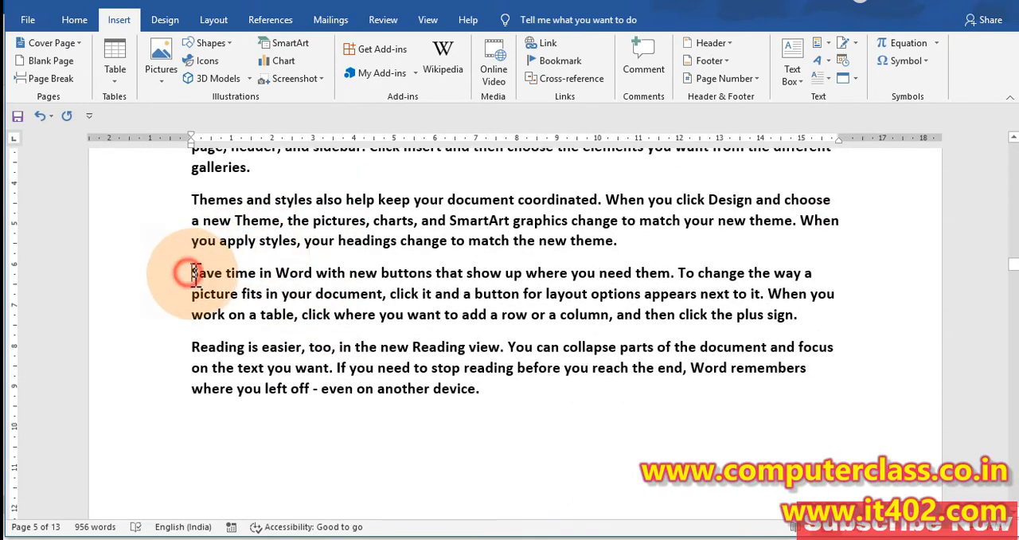
{"action": "left_click_drag", "start_coordinate": [191, 273], "coordinate": [467, 391]}
{"action": "left_click", "coordinate": [489, 405]}
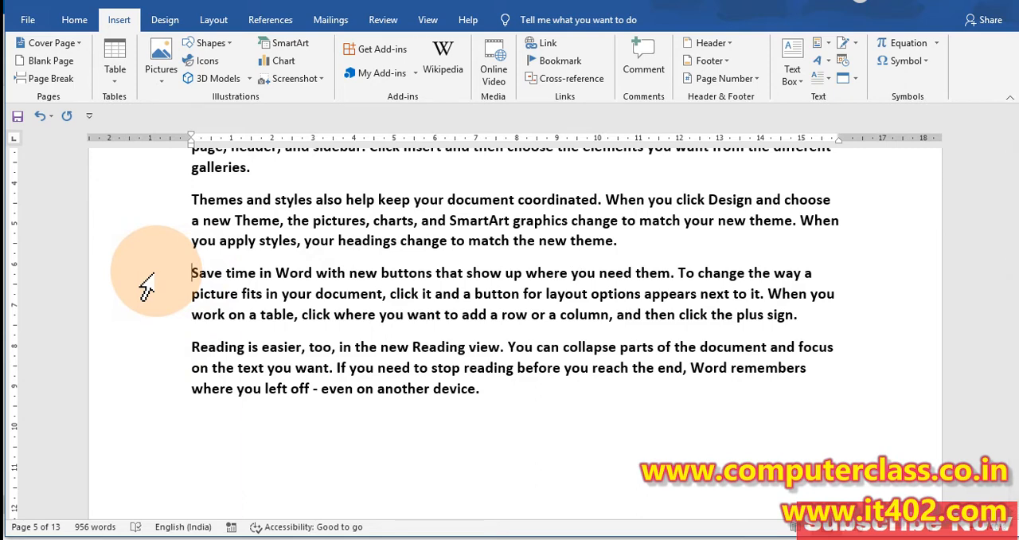
{"action": "left_click", "coordinate": [54, 78]}
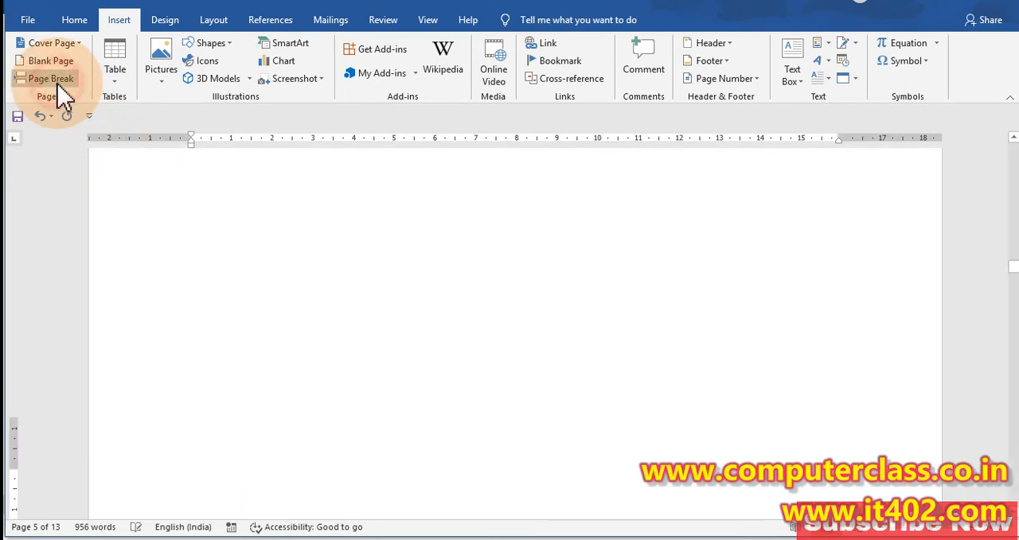
{"action": "left_click", "coordinate": [74, 20]}
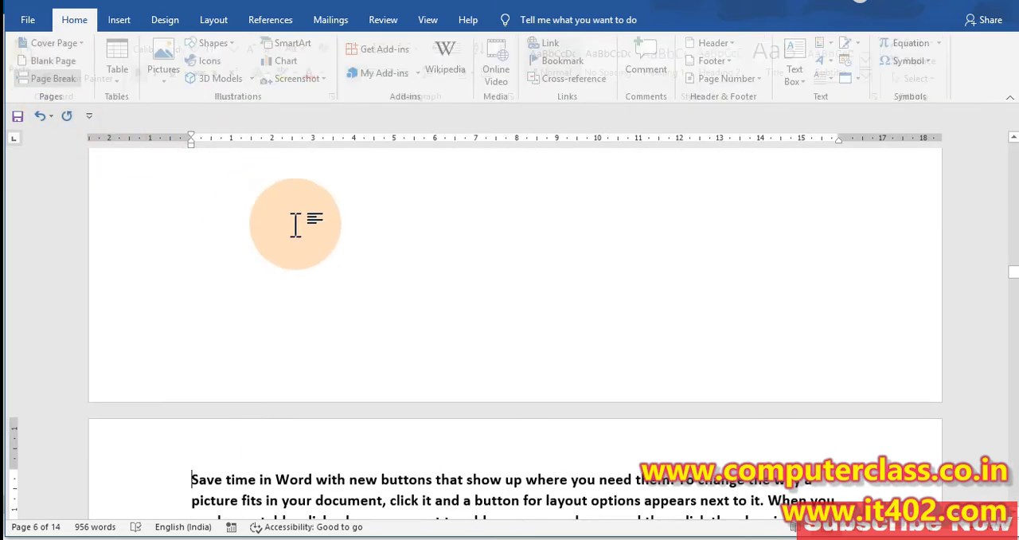
{"action": "scroll", "coordinate": [296, 318], "scroll_direction": "up", "scroll_amount": 5}
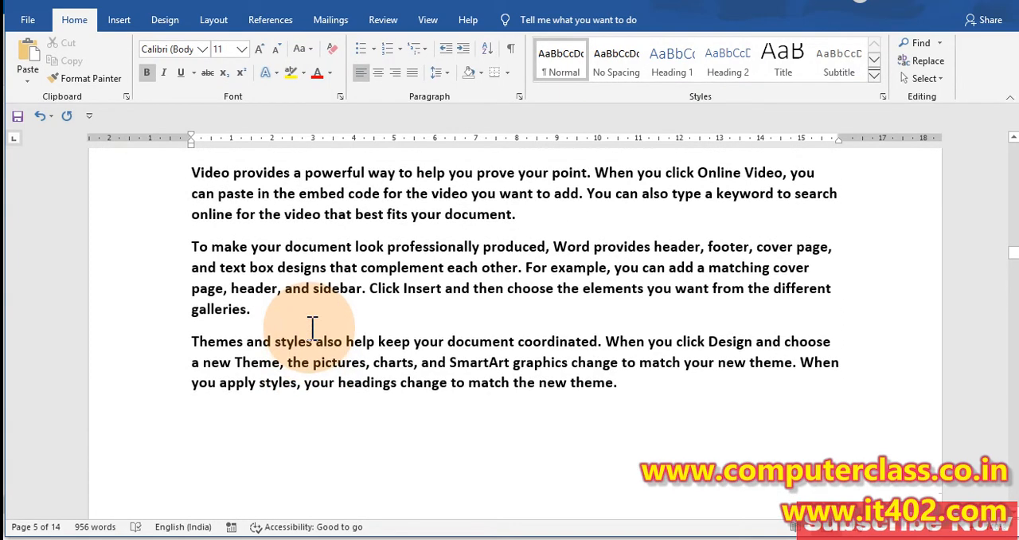
{"action": "key", "text": "ctrl+z"}
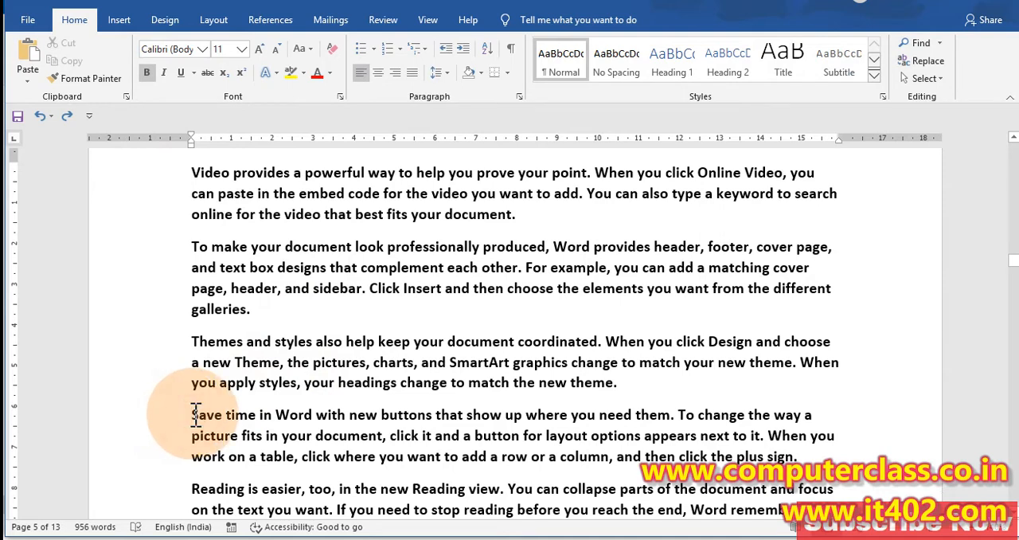
Step: Color the last two bold paragraphs on the fifth page, "Save time in Word" and "Reading is easier", red
{"action": "scroll", "coordinate": [195, 415], "scroll_direction": "down", "scroll_amount": 3}
{"action": "left_click_drag", "start_coordinate": [193, 211], "coordinate": [564, 344]}
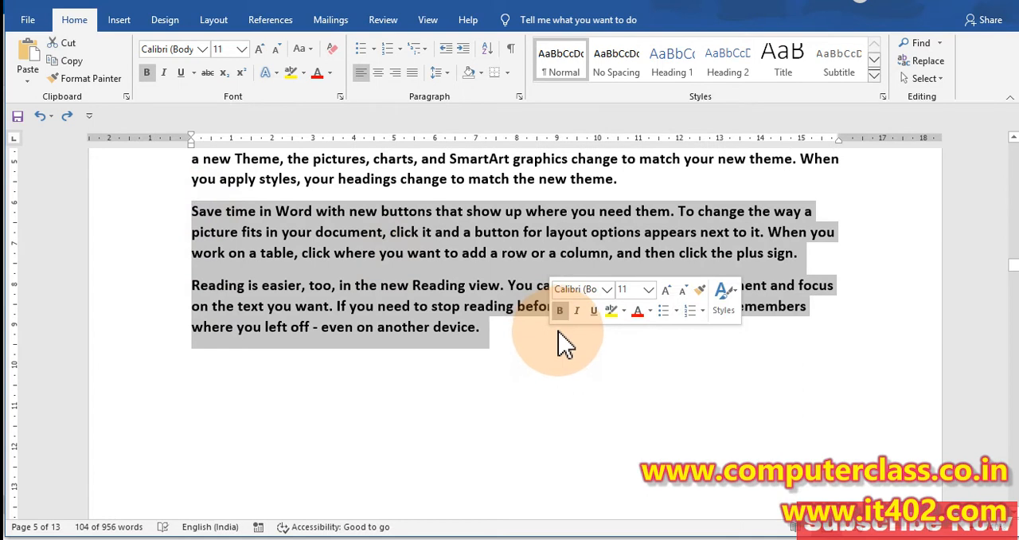
{"action": "left_click", "coordinate": [317, 73]}
{"action": "left_click", "coordinate": [402, 306]}
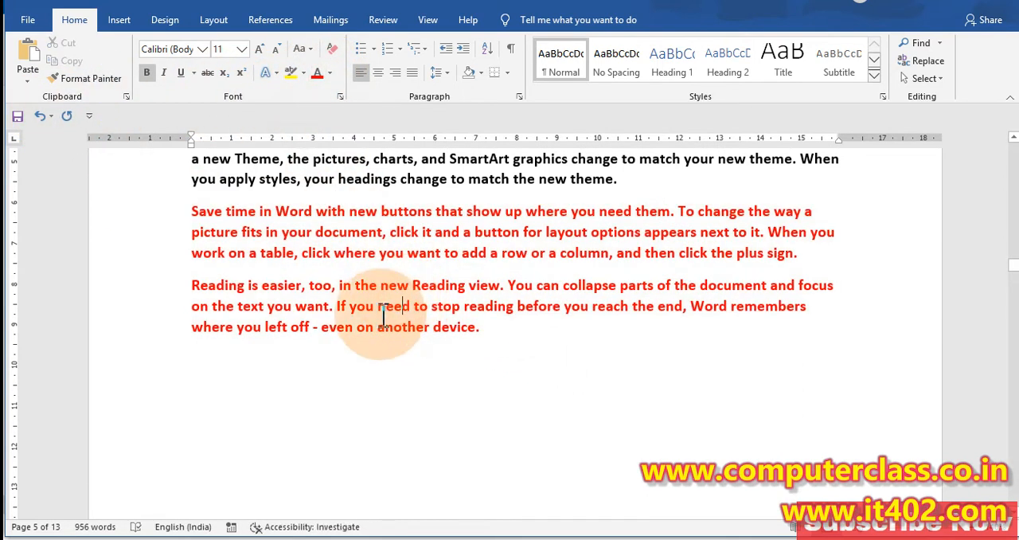
Step: Highlight the two red paragraphs as the text to separate and place the cursor before "Save time in Word"
{"action": "scroll", "coordinate": [334, 335], "scroll_direction": "up", "scroll_amount": 2}
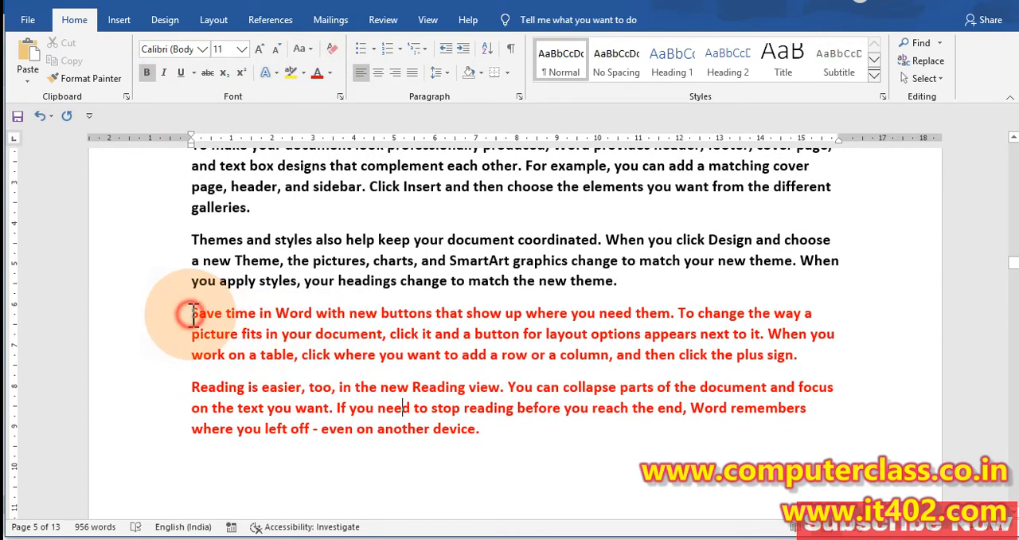
{"action": "left_click_drag", "start_coordinate": [192, 313], "coordinate": [502, 434]}
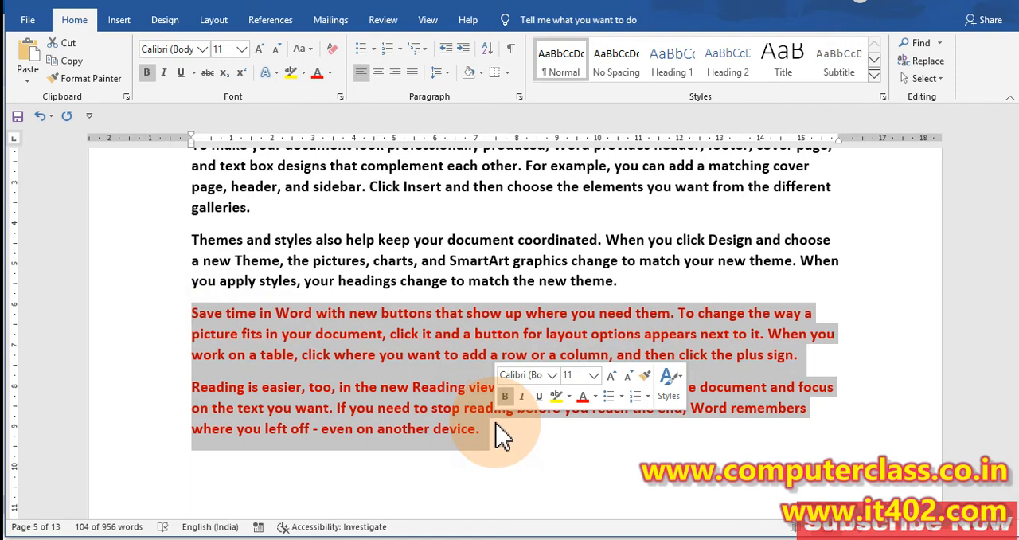
{"action": "left_click", "coordinate": [116, 19]}
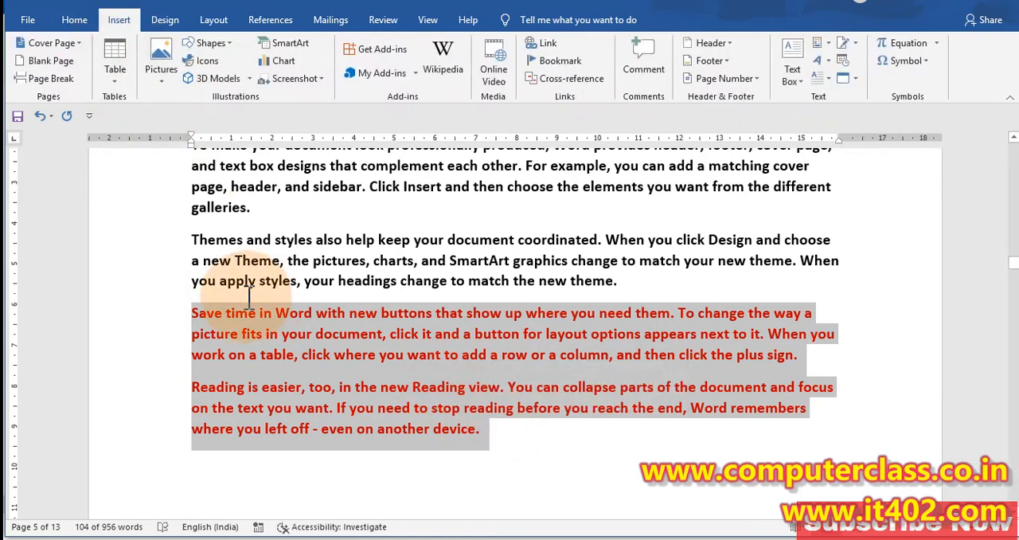
{"action": "left_click", "coordinate": [203, 322]}
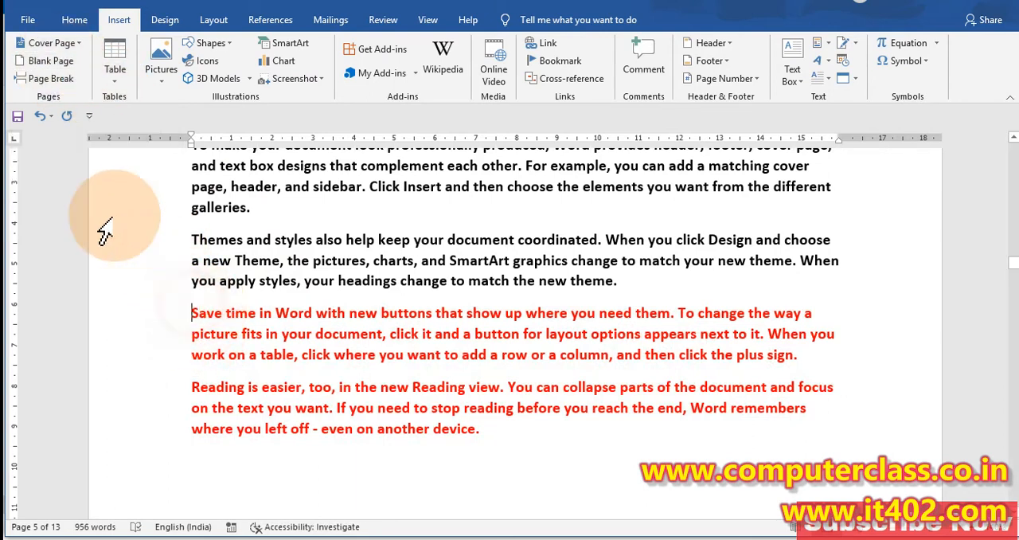
{"action": "left_click_drag", "start_coordinate": [191, 312], "coordinate": [496, 430]}
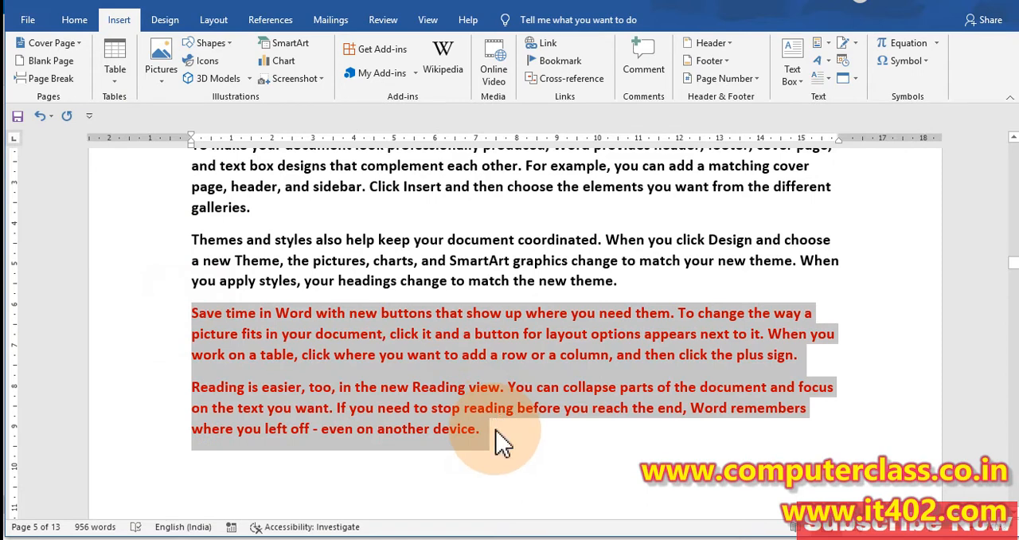
{"action": "left_click", "coordinate": [192, 311]}
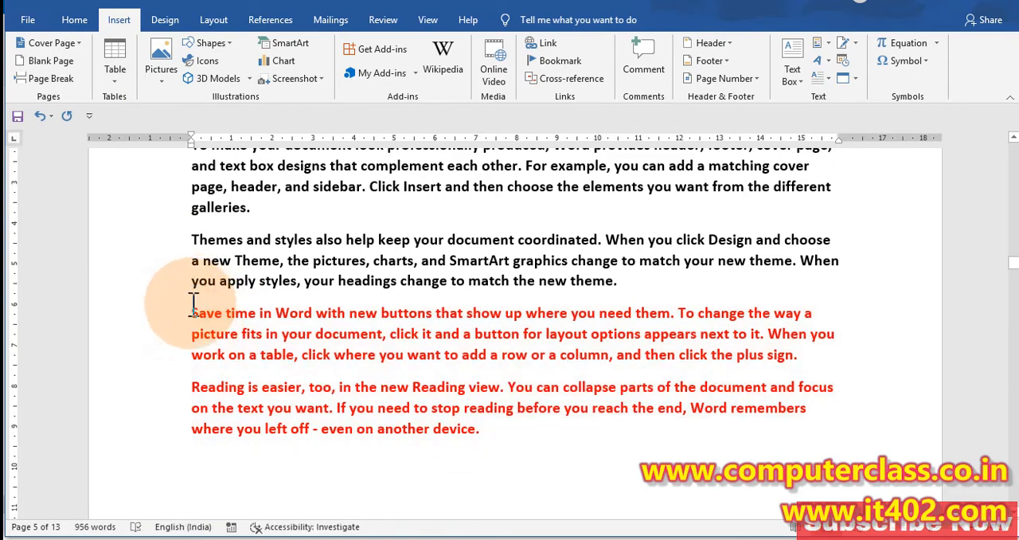
Step: Try adding a space before the red "Save time in Word" paragraph and enlarging the font size there to 36
{"action": "left_click", "coordinate": [74, 19]}
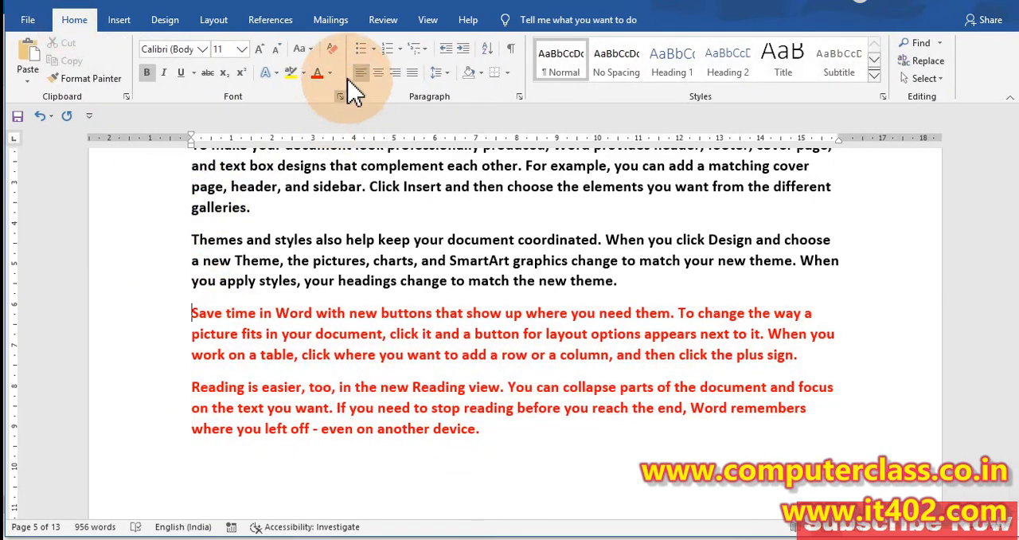
{"action": "left_click", "coordinate": [263, 48]}
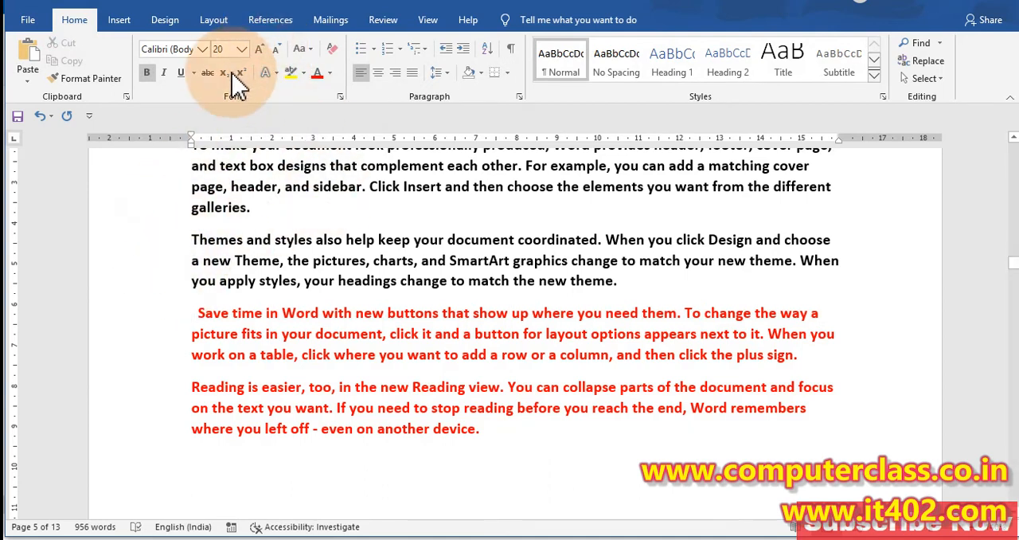
{"action": "left_click", "coordinate": [262, 51]}
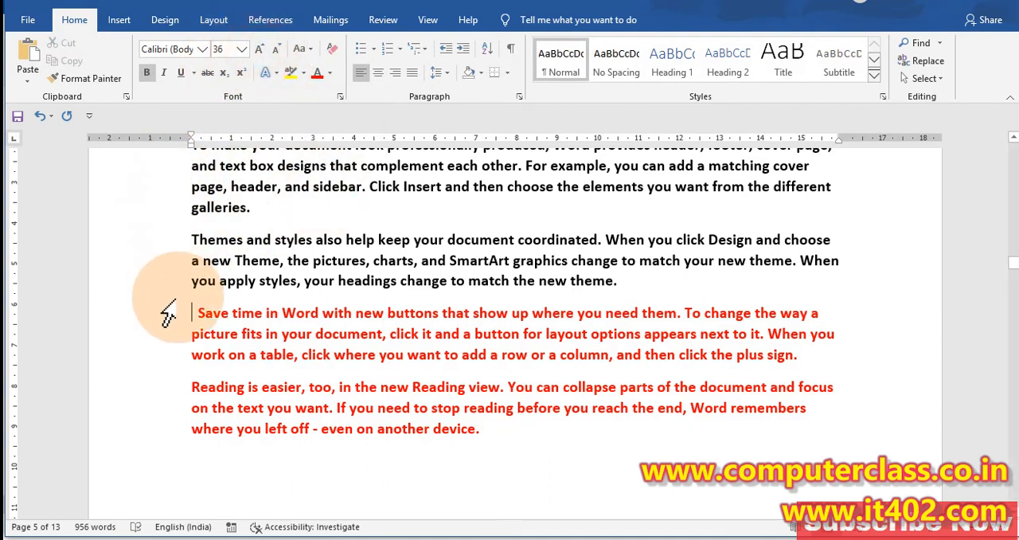
{"action": "left_click", "coordinate": [189, 310]}
{"action": "left_click_drag", "start_coordinate": [211, 309], "coordinate": [406, 406]}
{"action": "scroll", "coordinate": [403, 395], "scroll_direction": "up", "scroll_amount": 1}
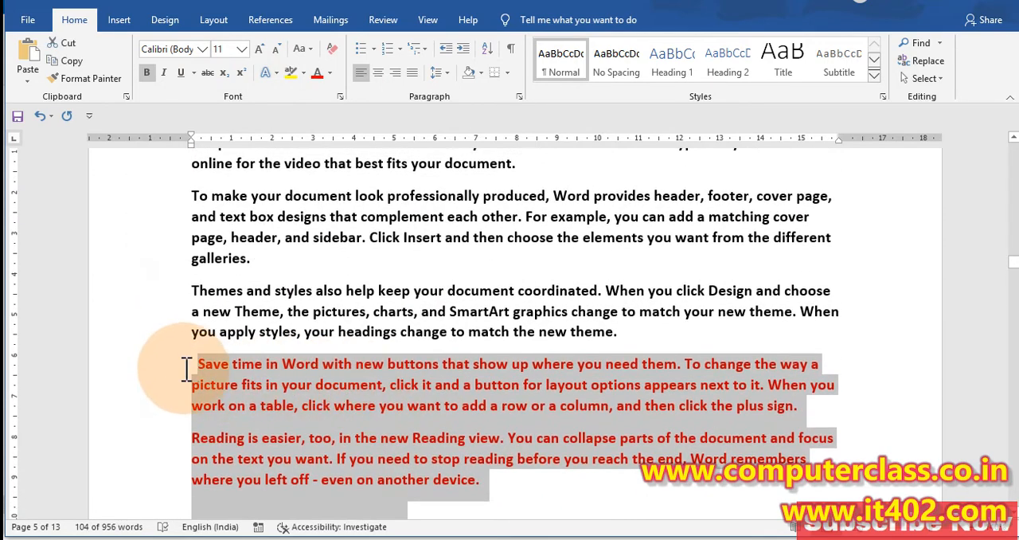
Step: Insert a blank page before the red "Save time in Word" paragraph on the fifth page
{"action": "left_click", "coordinate": [195, 362]}
{"action": "left_click", "coordinate": [118, 19]}
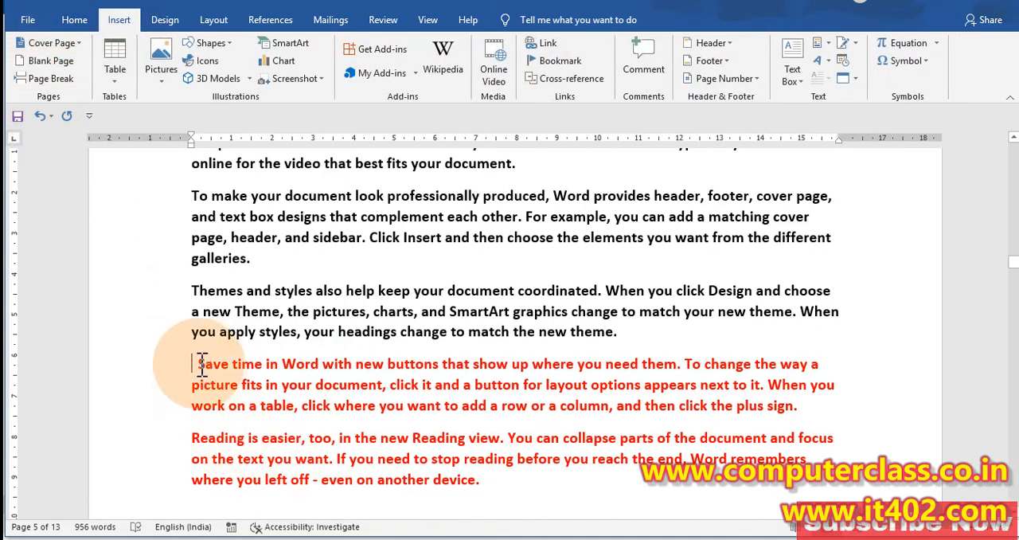
{"action": "left_click_drag", "start_coordinate": [200, 363], "coordinate": [508, 479]}
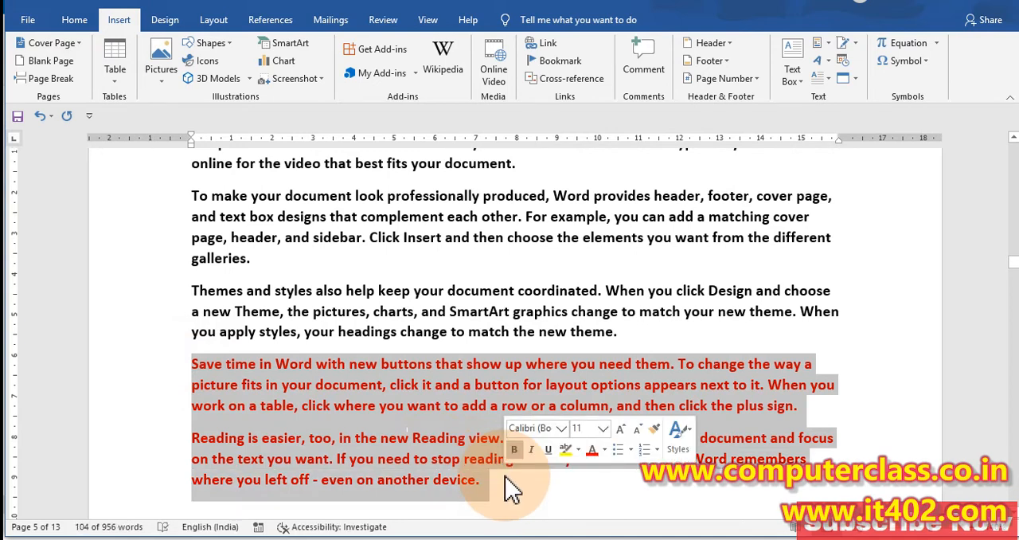
{"action": "left_click", "coordinate": [51, 64]}
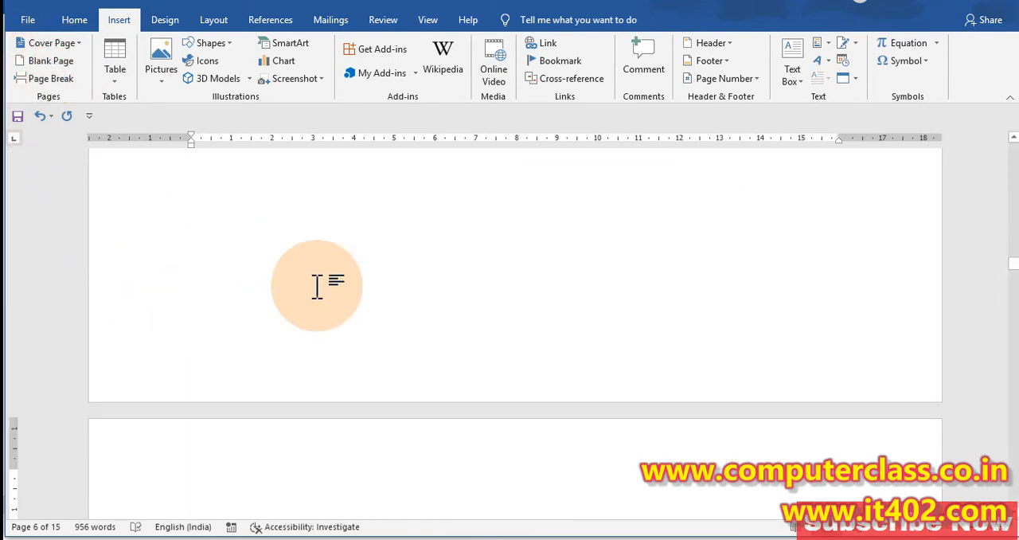
Step: Examine the pages around the inserted blank page, from the bold black paragraphs to the red "Save time in Word" text
{"action": "scroll", "coordinate": [375, 284], "scroll_direction": "up", "scroll_amount": 5}
{"action": "scroll", "coordinate": [326, 269], "scroll_direction": "down", "scroll_amount": 3}
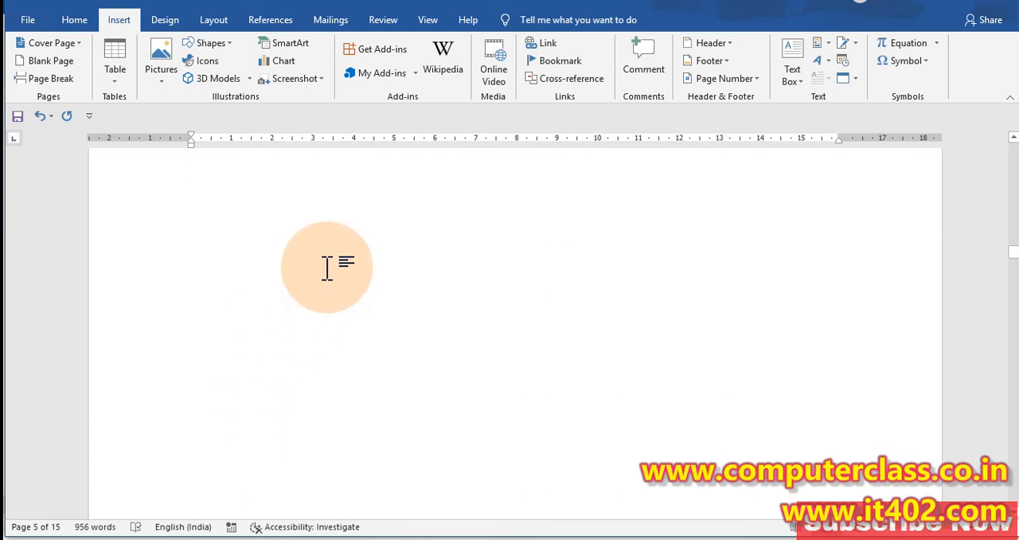
{"action": "scroll", "coordinate": [327, 268], "scroll_direction": "down", "scroll_amount": 5}
{"action": "scroll", "coordinate": [326, 268], "scroll_direction": "up", "scroll_amount": 5}
{"action": "scroll", "coordinate": [327, 269], "scroll_direction": "down", "scroll_amount": 5}
{"action": "scroll", "coordinate": [327, 268], "scroll_direction": "up", "scroll_amount": 3}
{"action": "scroll", "coordinate": [327, 268], "scroll_direction": "up", "scroll_amount": 5}
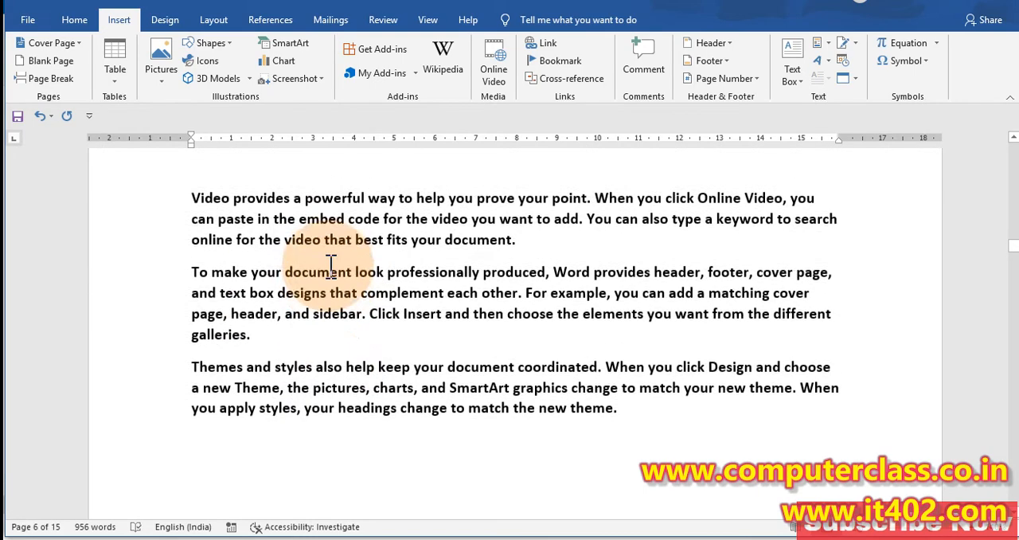
{"action": "scroll", "coordinate": [339, 268], "scroll_direction": "down", "scroll_amount": 4}
{"action": "scroll", "coordinate": [316, 330], "scroll_direction": "down", "scroll_amount": 2}
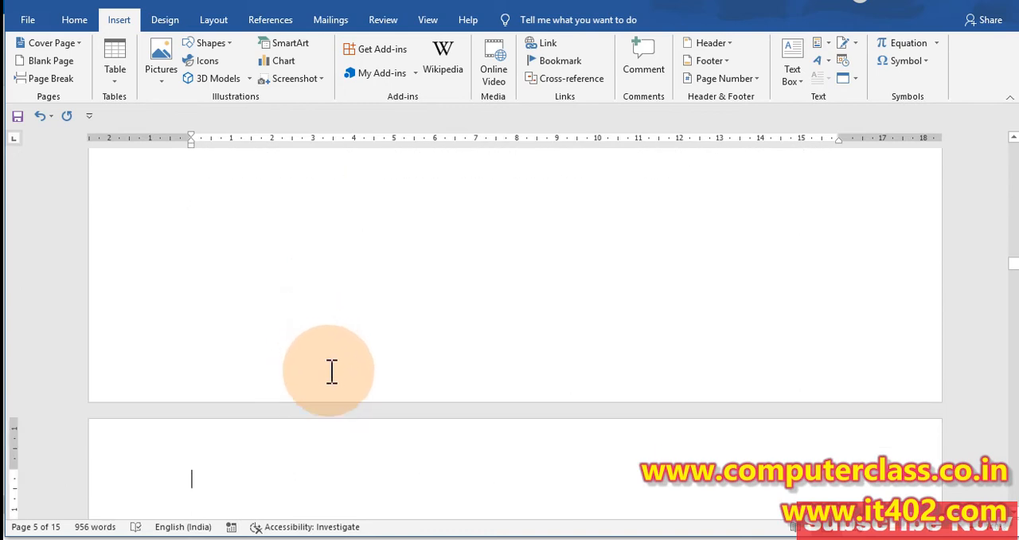
{"action": "scroll", "coordinate": [351, 402], "scroll_direction": "down", "scroll_amount": 3}
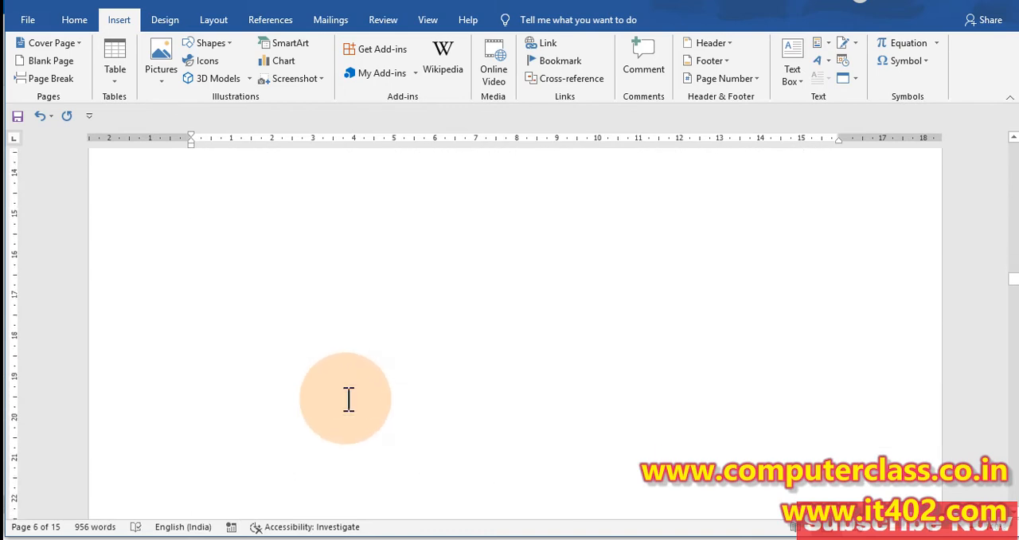
{"action": "scroll", "coordinate": [348, 399], "scroll_direction": "down", "scroll_amount": 5}
{"action": "left_click", "coordinate": [345, 398]}
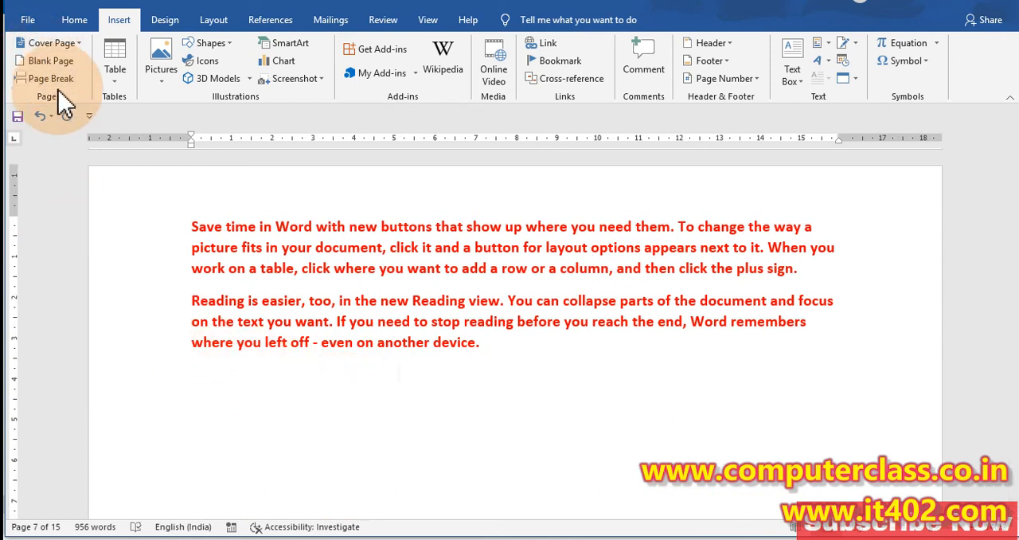
Step: From the document's start, go to the second page, highlight its text from "Themes and styles" onward, and place the cursor before that paragraph
{"action": "key", "text": "ctrl+Home"}
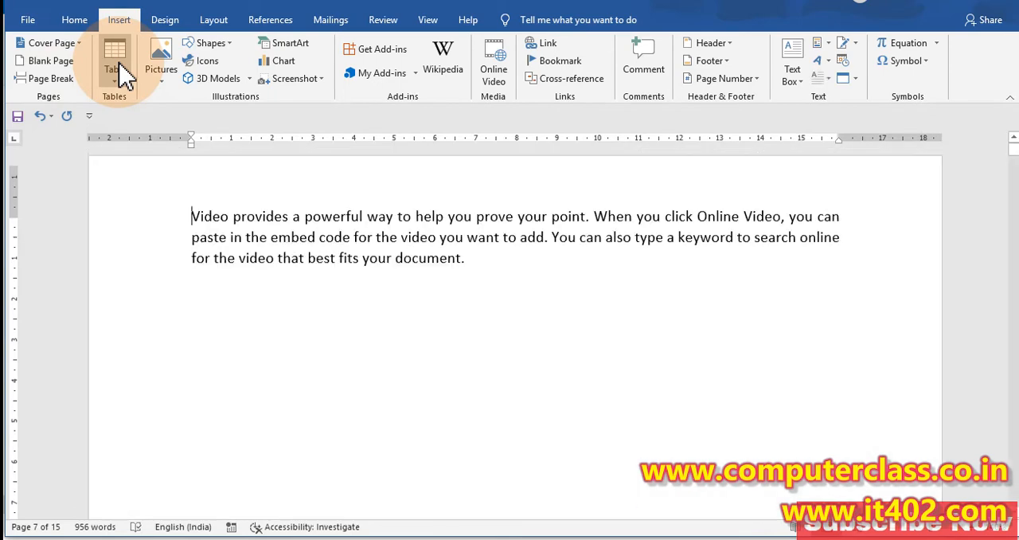
{"action": "scroll", "coordinate": [300, 269], "scroll_direction": "down", "scroll_amount": 3}
{"action": "scroll", "coordinate": [226, 257], "scroll_direction": "down", "scroll_amount": 1}
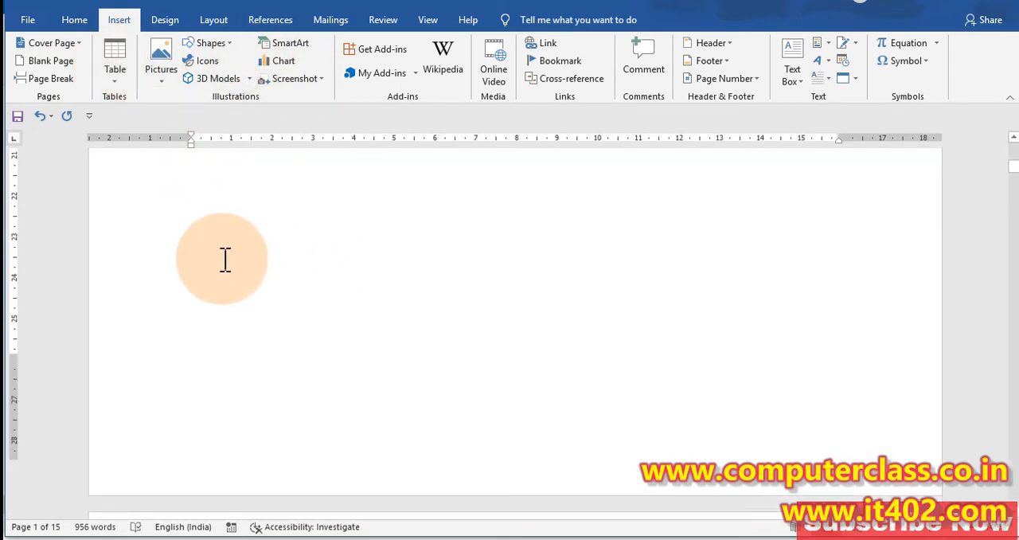
{"action": "scroll", "coordinate": [152, 184], "scroll_direction": "down", "scroll_amount": 5}
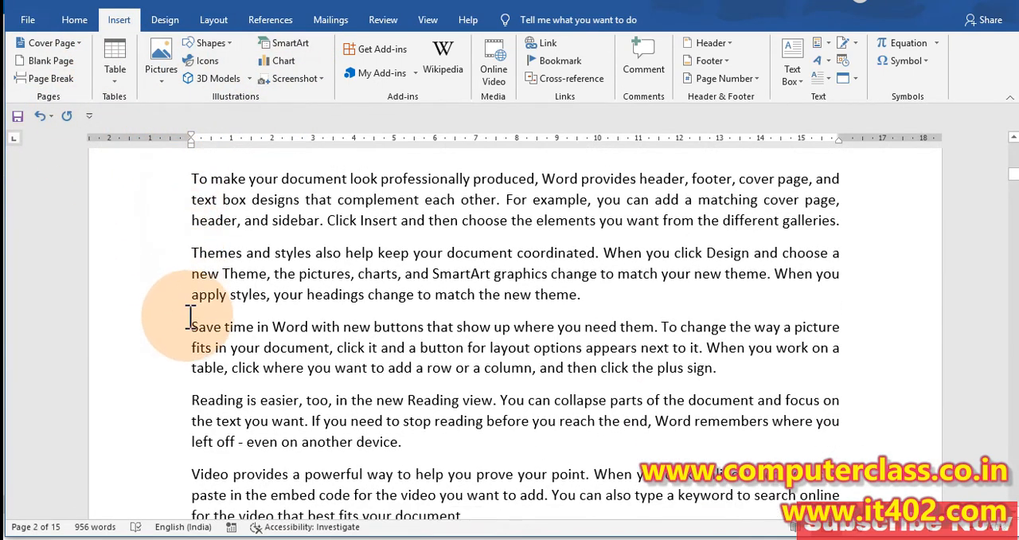
{"action": "scroll", "coordinate": [183, 319], "scroll_direction": "down", "scroll_amount": 3}
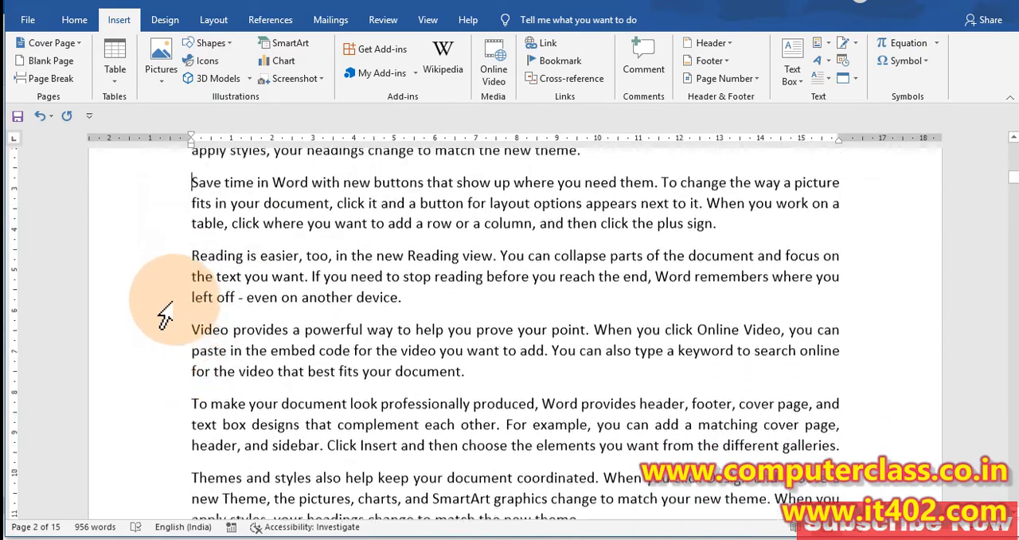
{"action": "scroll", "coordinate": [171, 294], "scroll_direction": "up", "scroll_amount": 2}
{"action": "scroll", "coordinate": [192, 203], "scroll_direction": "up", "scroll_amount": 1}
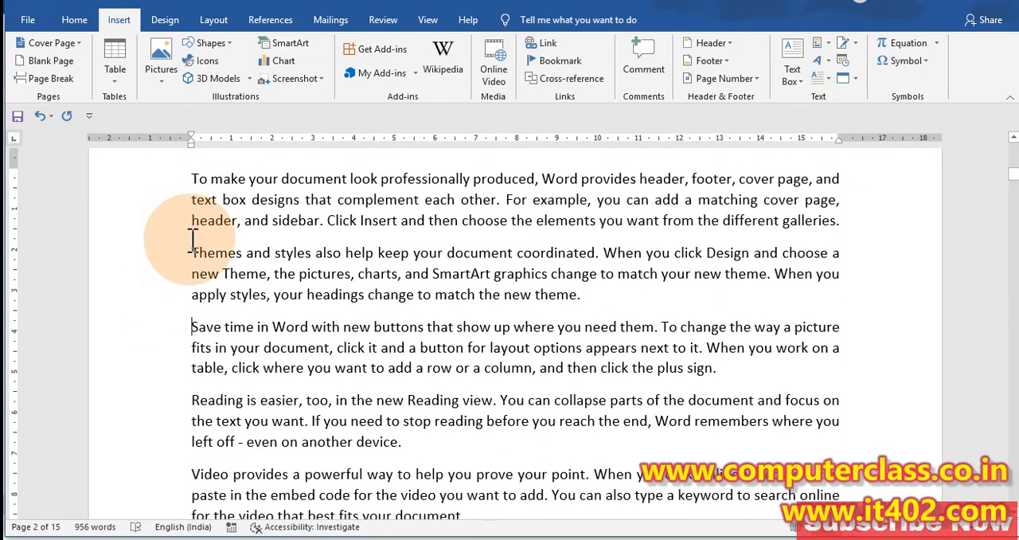
{"action": "left_click_drag", "start_coordinate": [198, 251], "coordinate": [421, 321]}
{"action": "scroll", "coordinate": [419, 325], "scroll_direction": "down", "scroll_amount": 15}
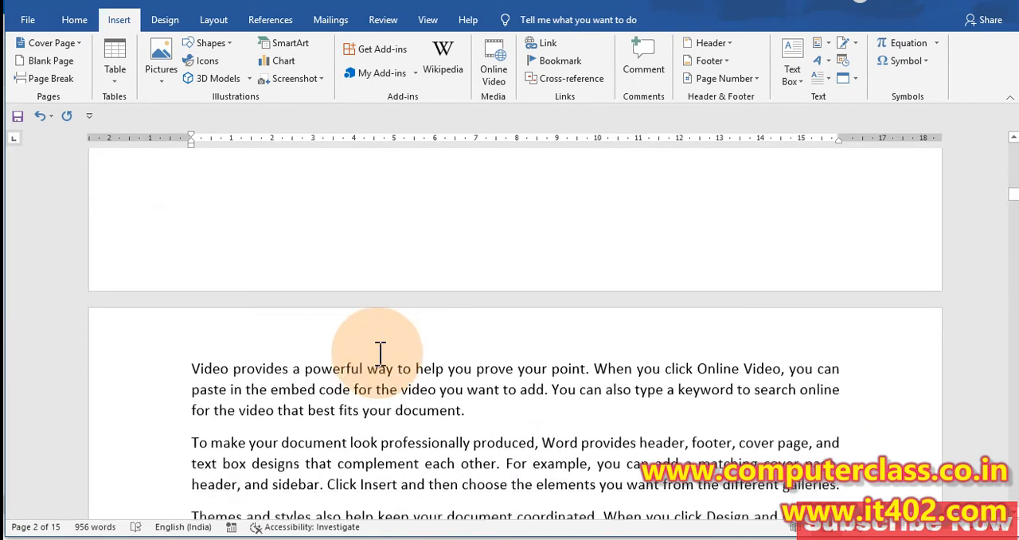
{"action": "scroll", "coordinate": [378, 331], "scroll_direction": "up", "scroll_amount": 5}
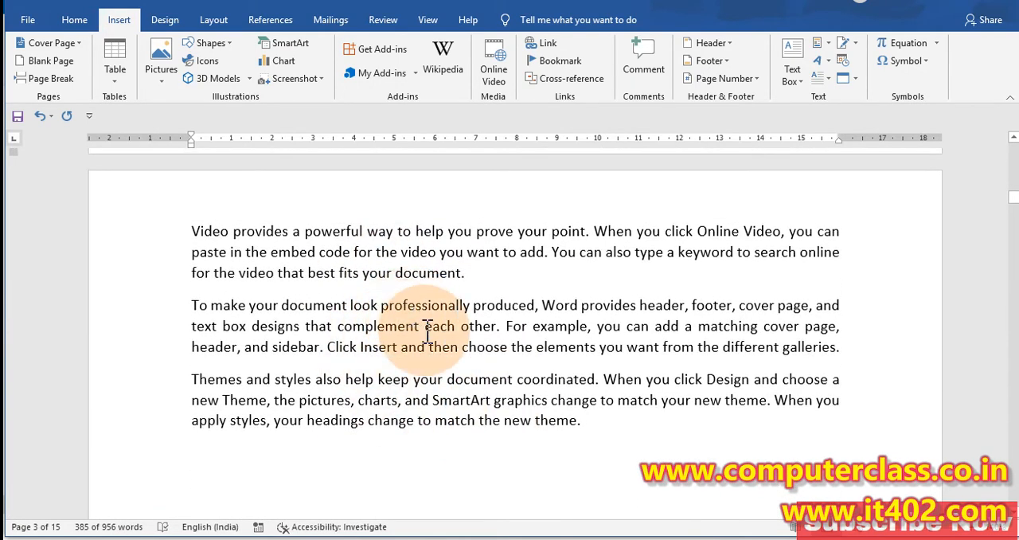
{"action": "scroll", "coordinate": [428, 330], "scroll_direction": "up", "scroll_amount": 8}
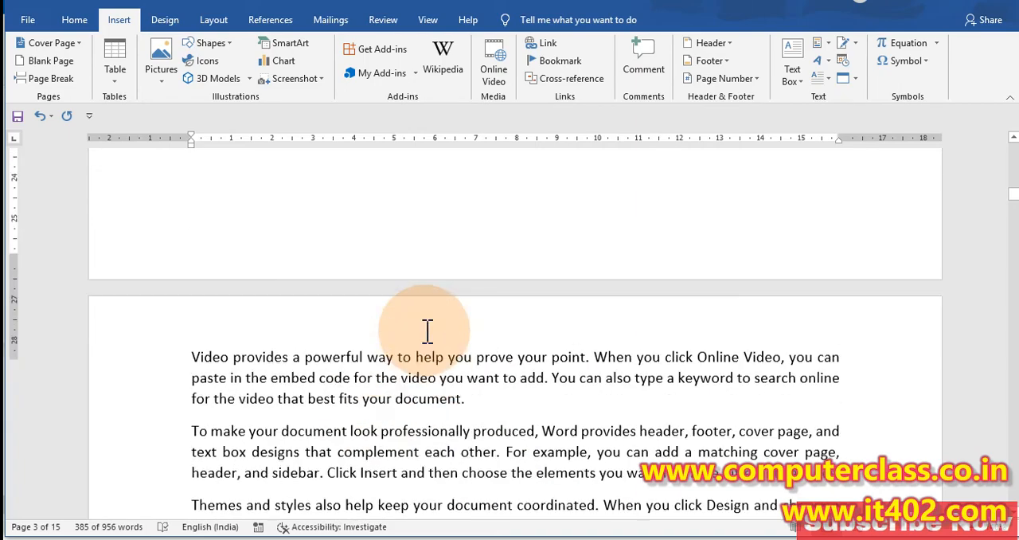
{"action": "scroll", "coordinate": [231, 290], "scroll_direction": "up", "scroll_amount": 3}
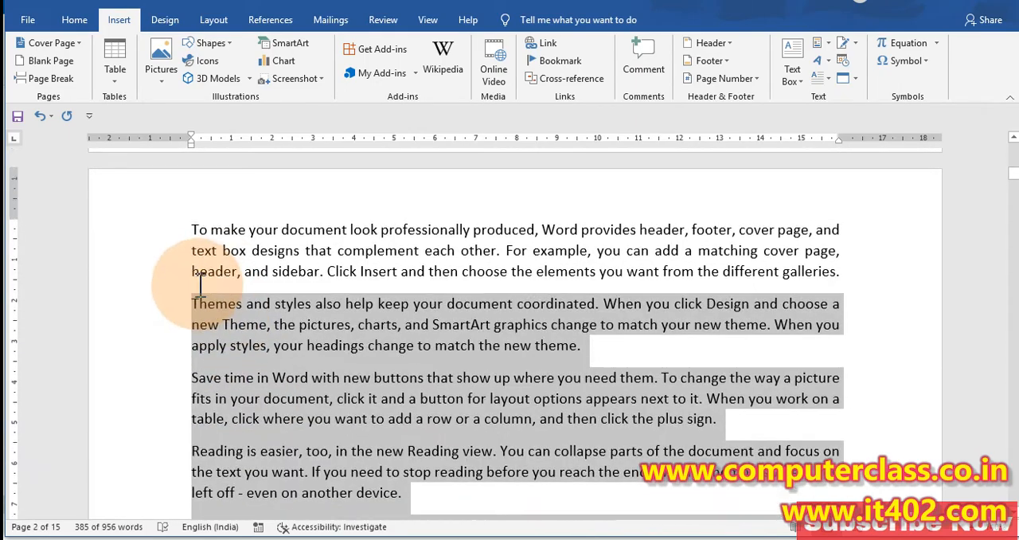
{"action": "left_click", "coordinate": [195, 299]}
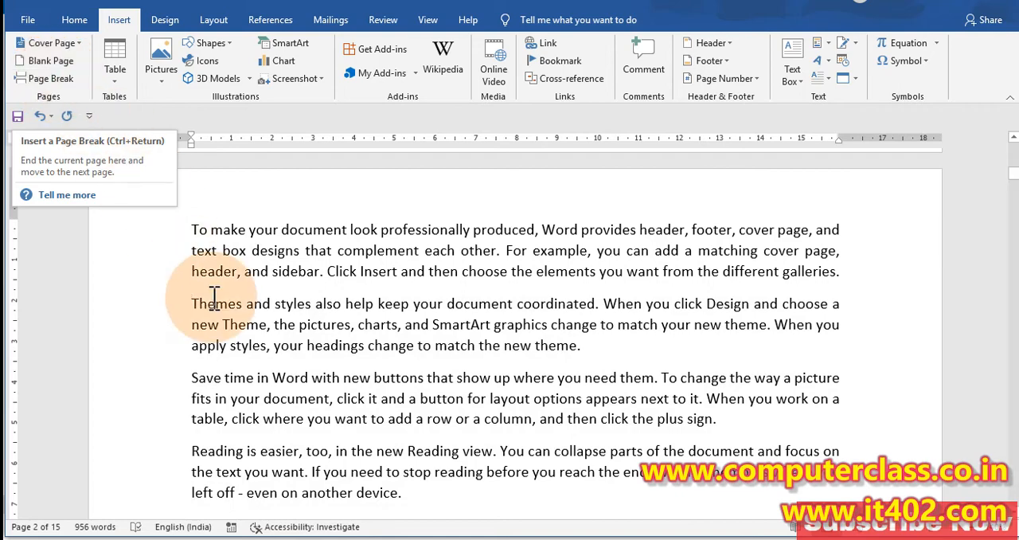
Step: Highlight the second page from "Themes and styles" to its end again, clear the selection, and compare it with the third page's text
{"action": "left_click_drag", "start_coordinate": [192, 304], "coordinate": [418, 257]}
{"action": "scroll", "coordinate": [407, 284], "scroll_direction": "up", "scroll_amount": 3}
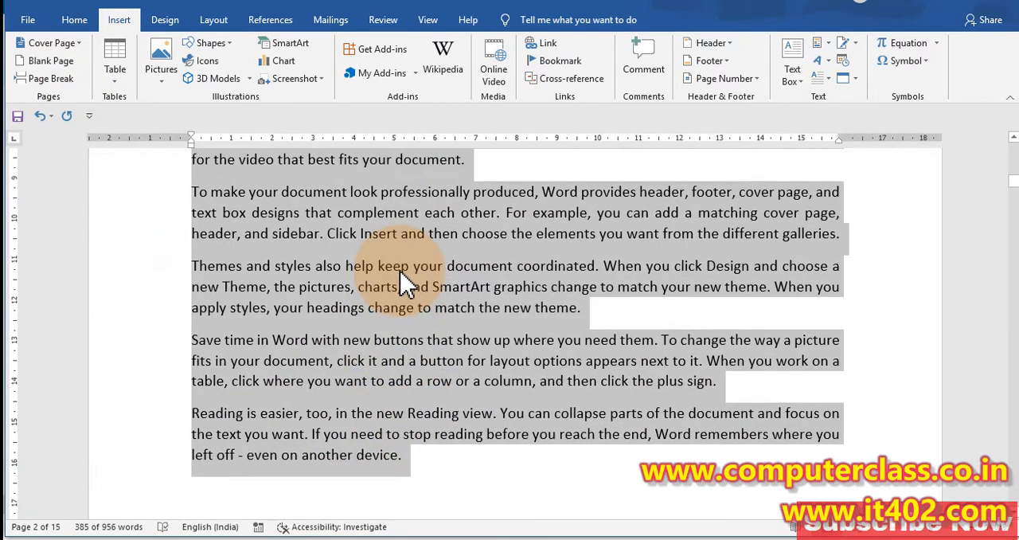
{"action": "scroll", "coordinate": [406, 284], "scroll_direction": "down", "scroll_amount": 3}
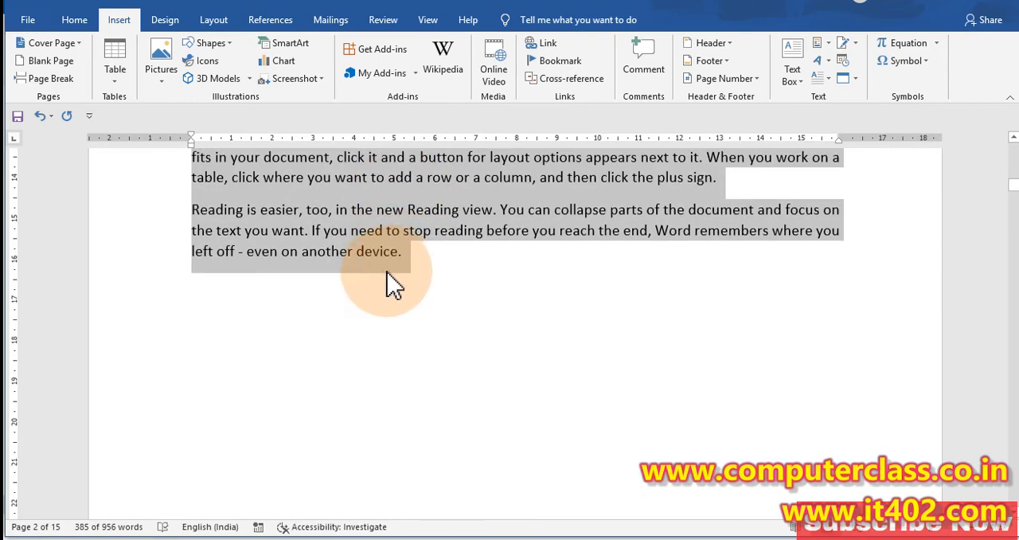
{"action": "scroll", "coordinate": [394, 284], "scroll_direction": "up", "scroll_amount": 3}
{"action": "left_click", "coordinate": [413, 278]}
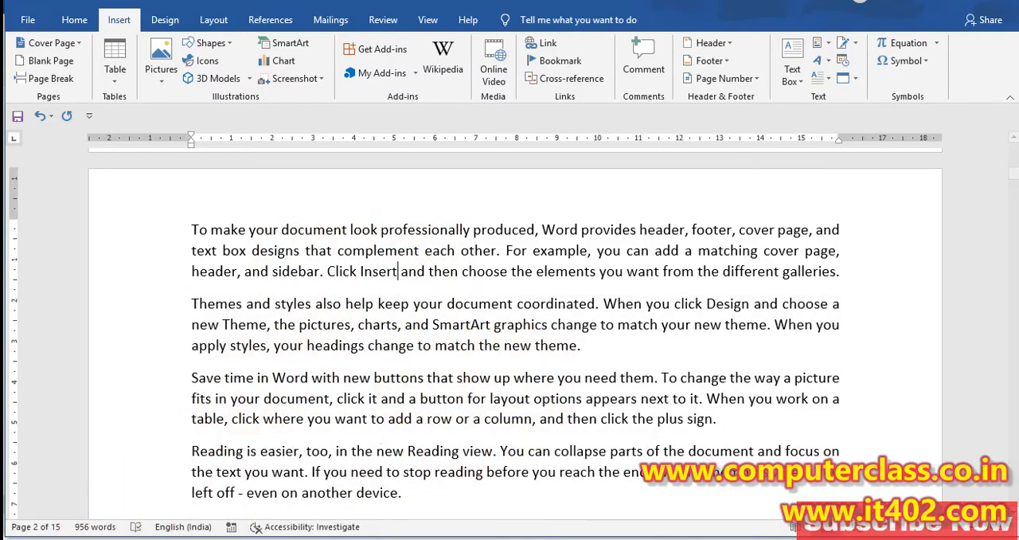
{"action": "scroll", "coordinate": [250, 420], "scroll_direction": "up", "scroll_amount": 1}
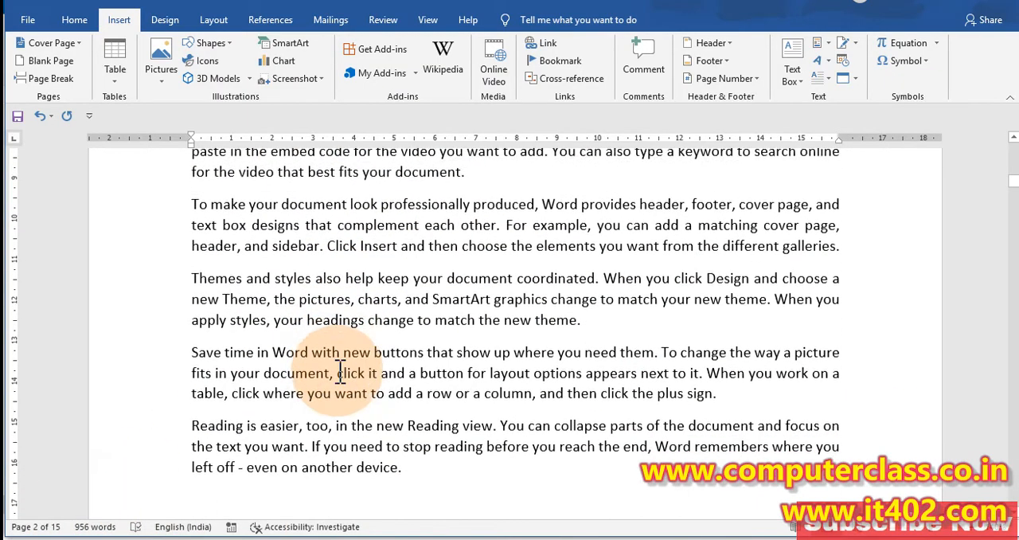
{"action": "scroll", "coordinate": [307, 375], "scroll_direction": "down", "scroll_amount": 5}
{"action": "scroll", "coordinate": [355, 332], "scroll_direction": "down", "scroll_amount": 6}
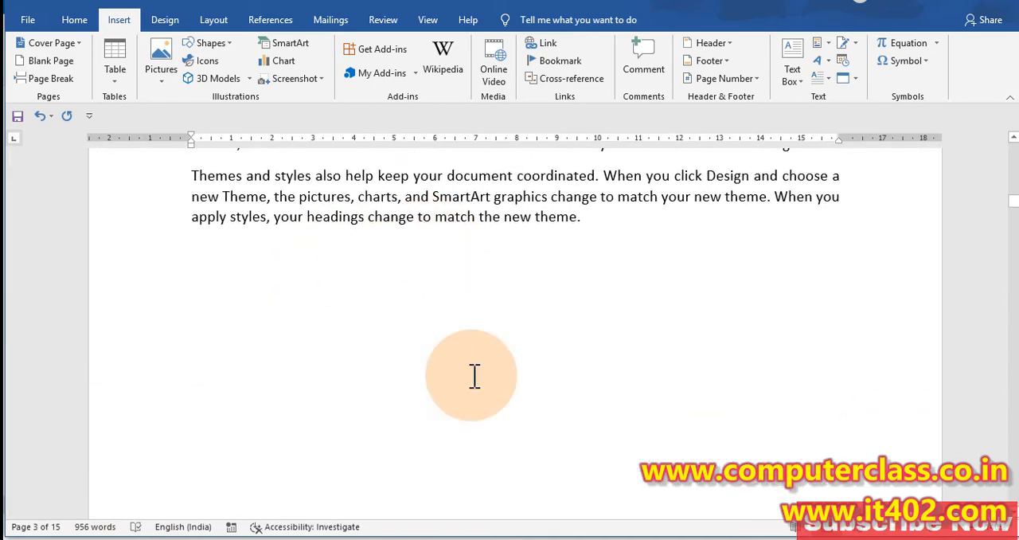
{"action": "scroll", "coordinate": [487, 370], "scroll_direction": "up", "scroll_amount": 1}
{"action": "scroll", "coordinate": [487, 371], "scroll_direction": "up", "scroll_amount": 5}
{"action": "scroll", "coordinate": [414, 371], "scroll_direction": "down", "scroll_amount": 7}
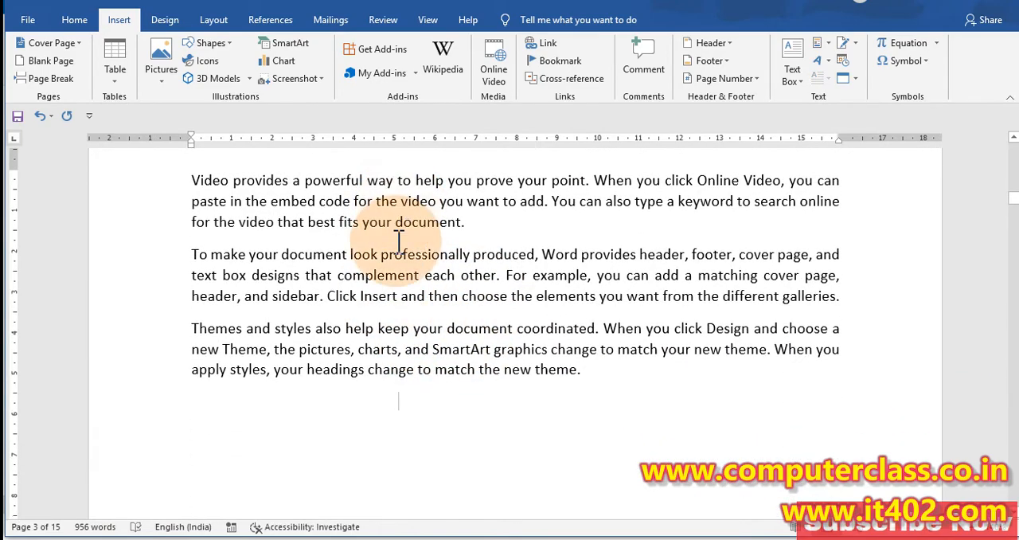
{"action": "scroll", "coordinate": [407, 370], "scroll_direction": "up", "scroll_amount": 15}
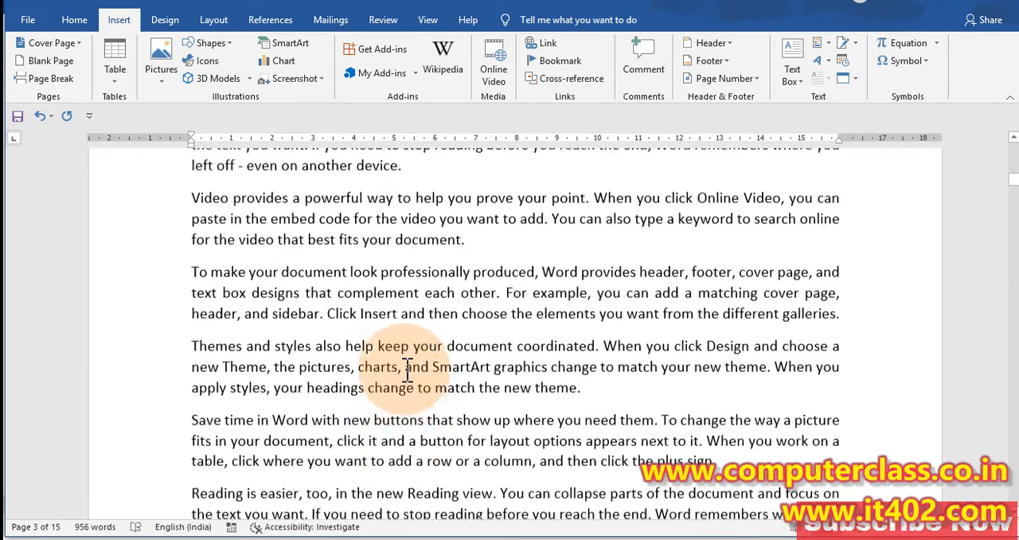
Step: Highlight the second page's text from the first "Save time in Word" paragraph onward as the part to separate, and insert a blank page before it
{"action": "left_click_drag", "start_coordinate": [193, 224], "coordinate": [563, 344]}
{"action": "scroll", "coordinate": [528, 334], "scroll_direction": "down", "scroll_amount": 6}
{"action": "scroll", "coordinate": [563, 327], "scroll_direction": "down", "scroll_amount": 2}
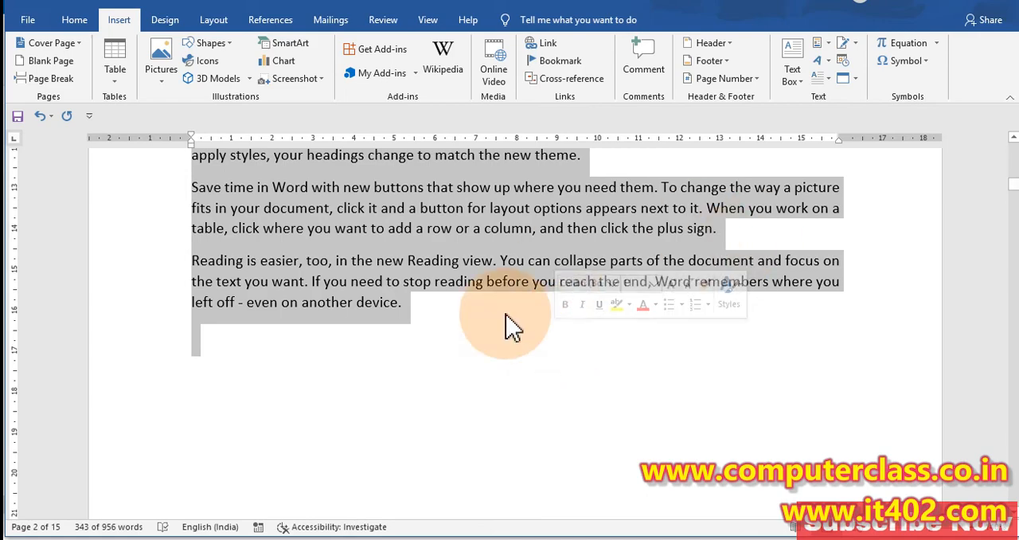
{"action": "scroll", "coordinate": [446, 350], "scroll_direction": "up", "scroll_amount": 9}
{"action": "left_click", "coordinate": [340, 348]}
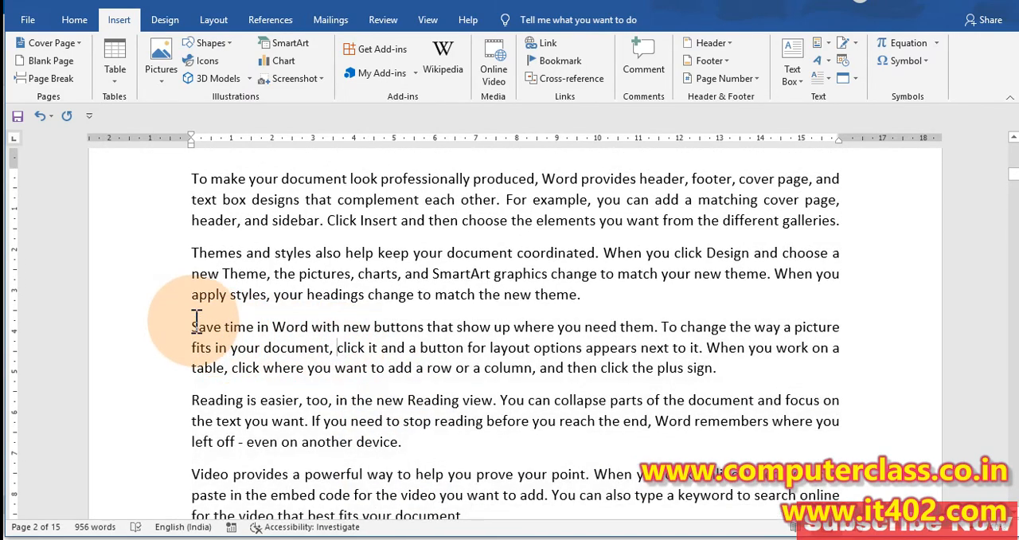
{"action": "left_click", "coordinate": [50, 62]}
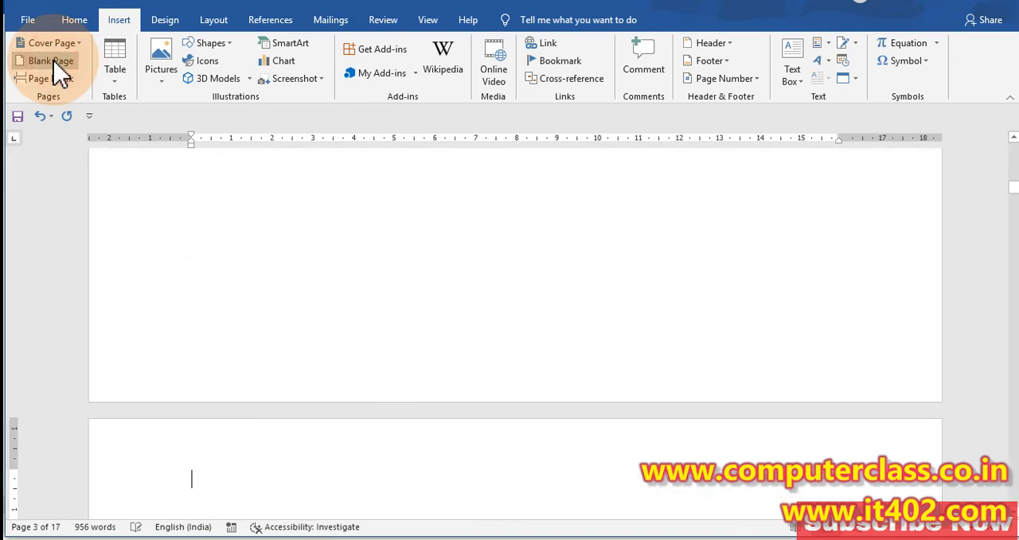
Step: Examine how the text is divided before and after the new blank page, through to the bold paragraphs on the seventh page
{"action": "scroll", "coordinate": [453, 369], "scroll_direction": "up", "scroll_amount": 17}
{"action": "scroll", "coordinate": [288, 342], "scroll_direction": "down", "scroll_amount": 7}
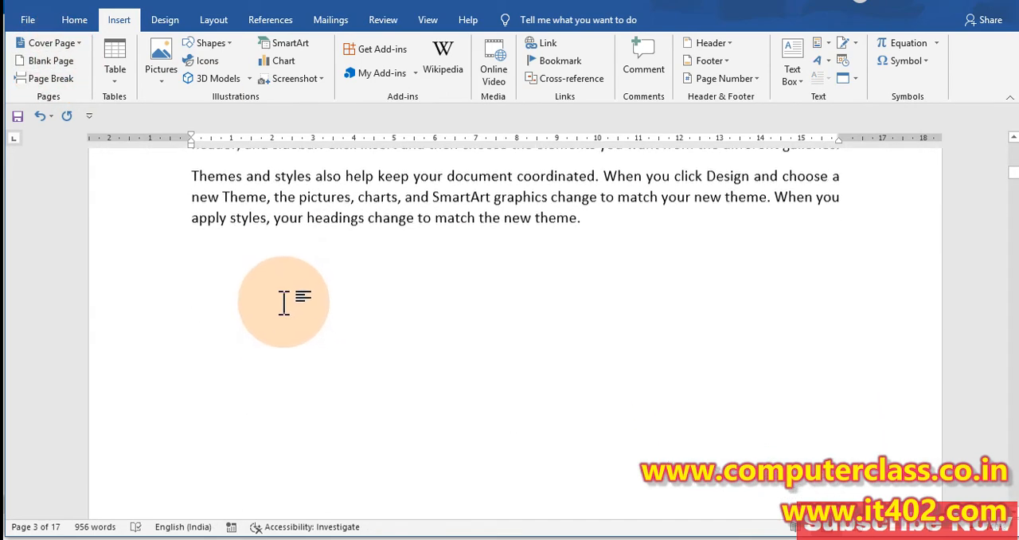
{"action": "scroll", "coordinate": [286, 307], "scroll_direction": "down", "scroll_amount": 6}
{"action": "scroll", "coordinate": [293, 312], "scroll_direction": "down", "scroll_amount": 5}
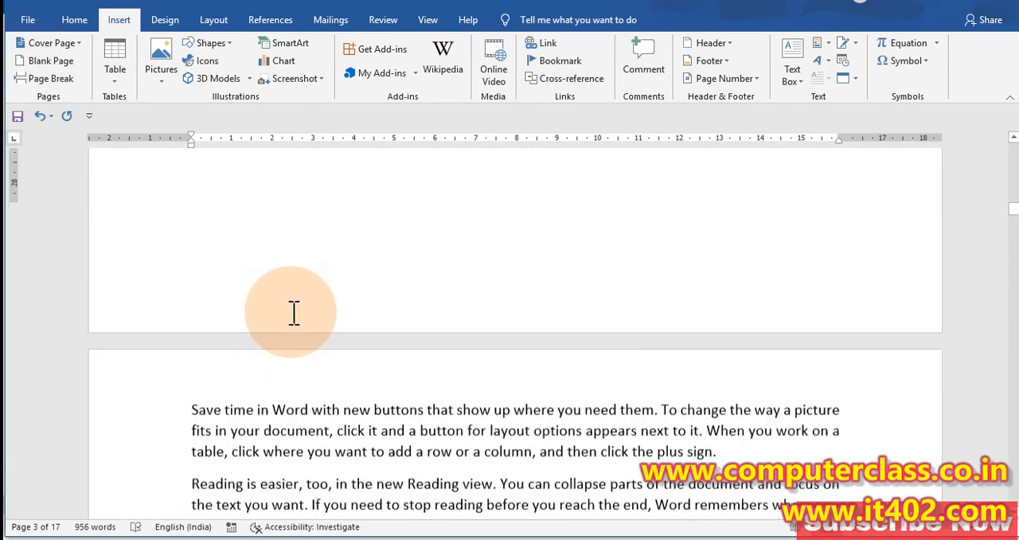
{"action": "scroll", "coordinate": [337, 331], "scroll_direction": "up", "scroll_amount": 12}
{"action": "scroll", "coordinate": [347, 332], "scroll_direction": "up", "scroll_amount": 7}
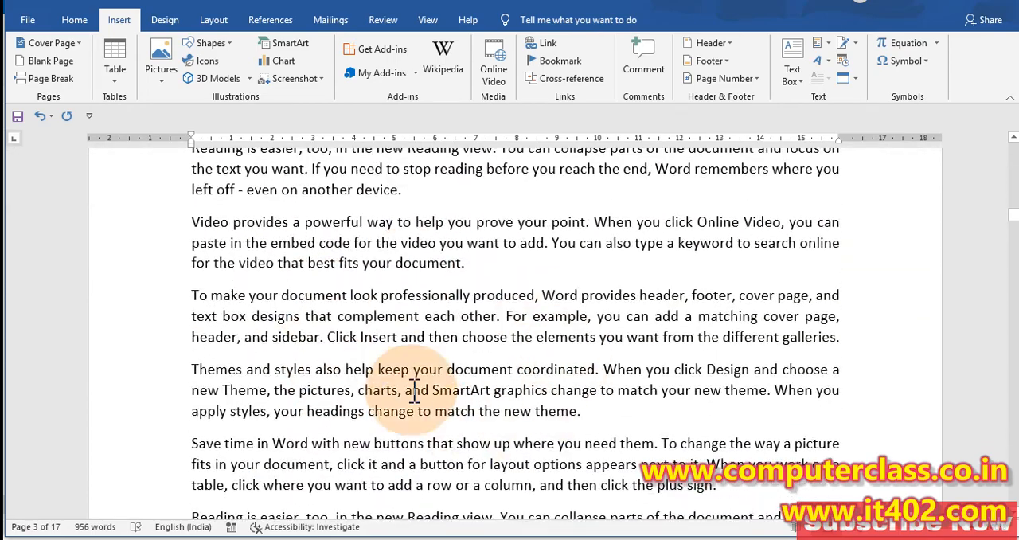
{"action": "scroll", "coordinate": [421, 409], "scroll_direction": "down", "scroll_amount": 10}
{"action": "double_click", "coordinate": [434, 314]}
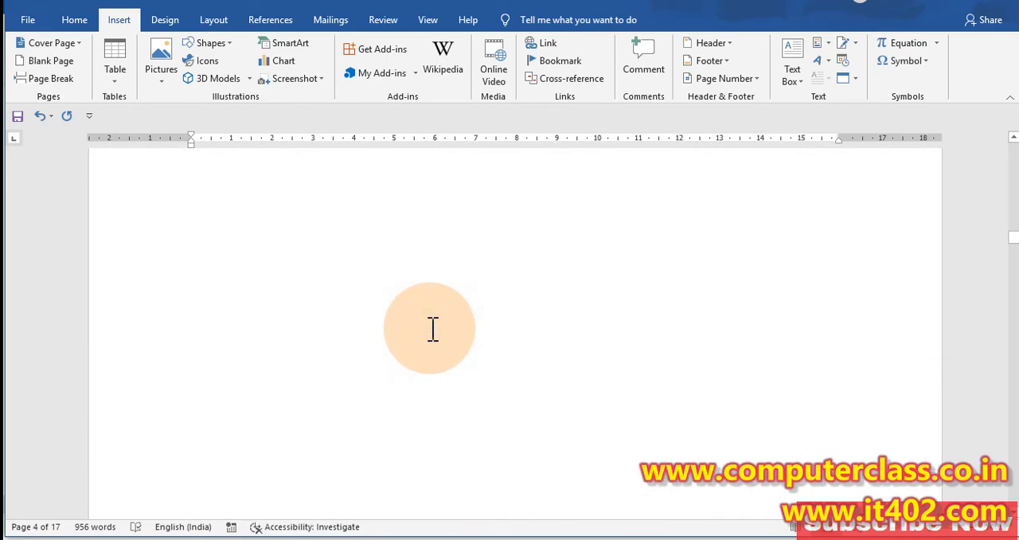
{"action": "scroll", "coordinate": [433, 328], "scroll_direction": "down", "scroll_amount": 6}
{"action": "scroll", "coordinate": [432, 329], "scroll_direction": "down", "scroll_amount": 10}
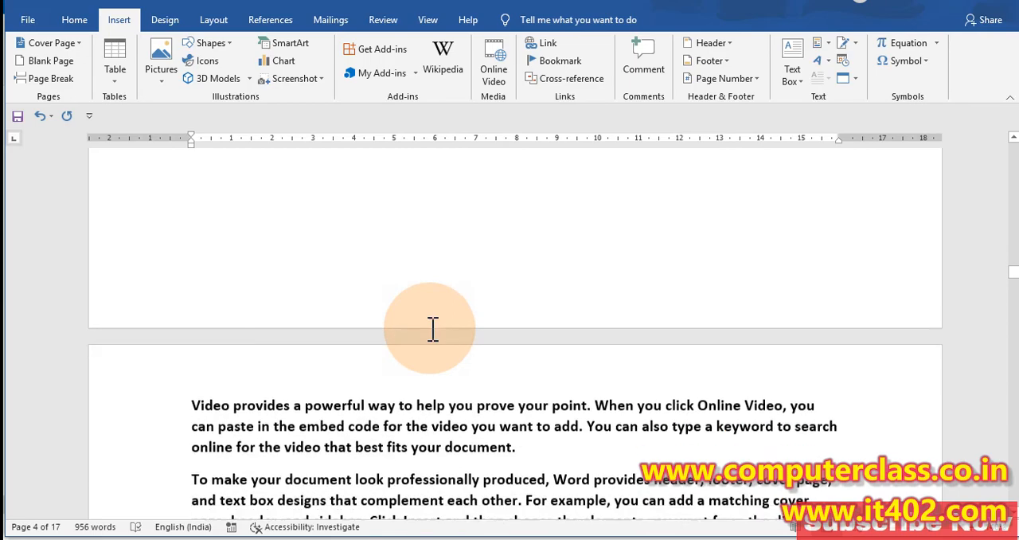
{"action": "scroll", "coordinate": [432, 328], "scroll_direction": "up", "scroll_amount": 15}
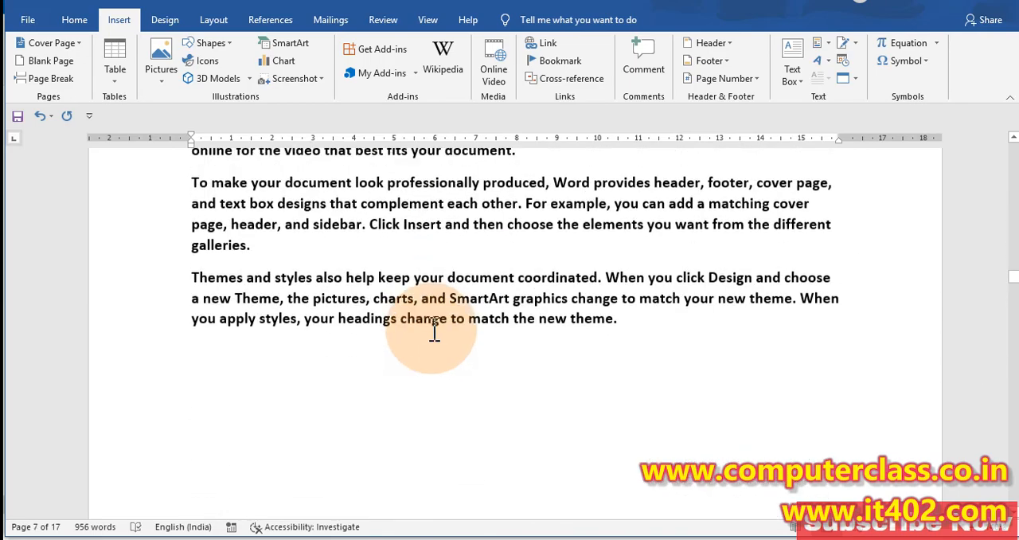
{"action": "scroll", "coordinate": [432, 328], "scroll_direction": "up", "scroll_amount": 18}
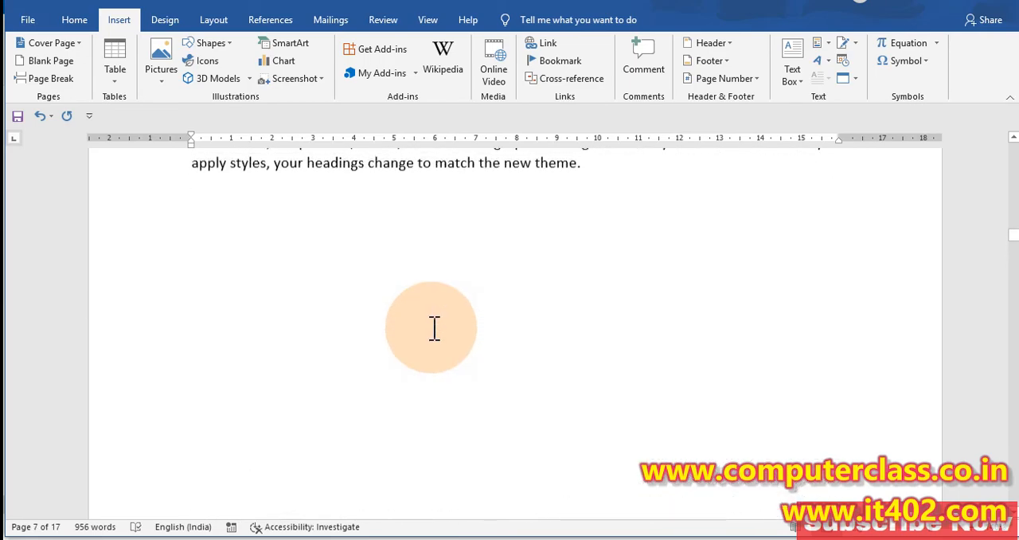
{"action": "scroll", "coordinate": [279, 337], "scroll_direction": "down", "scroll_amount": 6}
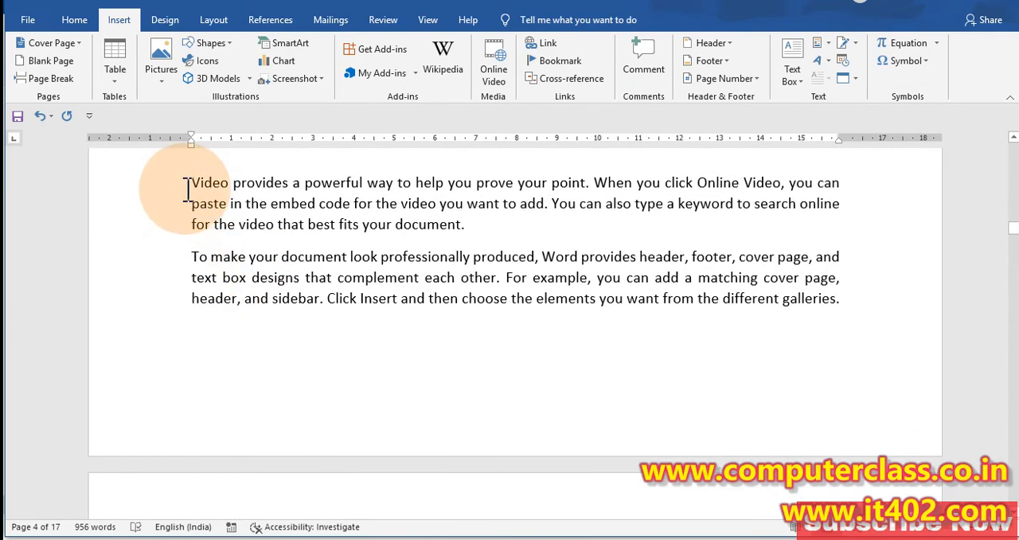
Step: Add three empty lines before the "Video provides" paragraph near the end of the fourth page and insert a page break there
{"action": "left_click", "coordinate": [192, 184]}
{"action": "key", "text": "Return"}
{"action": "key", "text": "Return"}
{"action": "key", "text": "Return"}
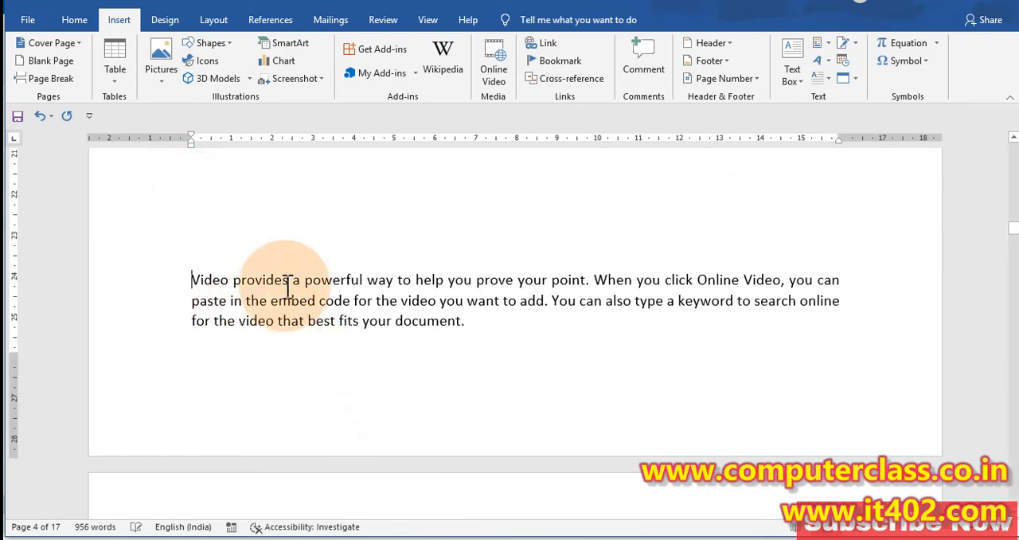
{"action": "left_click", "coordinate": [50, 78]}
{"action": "scroll", "coordinate": [292, 357], "scroll_direction": "down", "scroll_amount": 5}
{"action": "scroll", "coordinate": [292, 355], "scroll_direction": "up", "scroll_amount": 20}
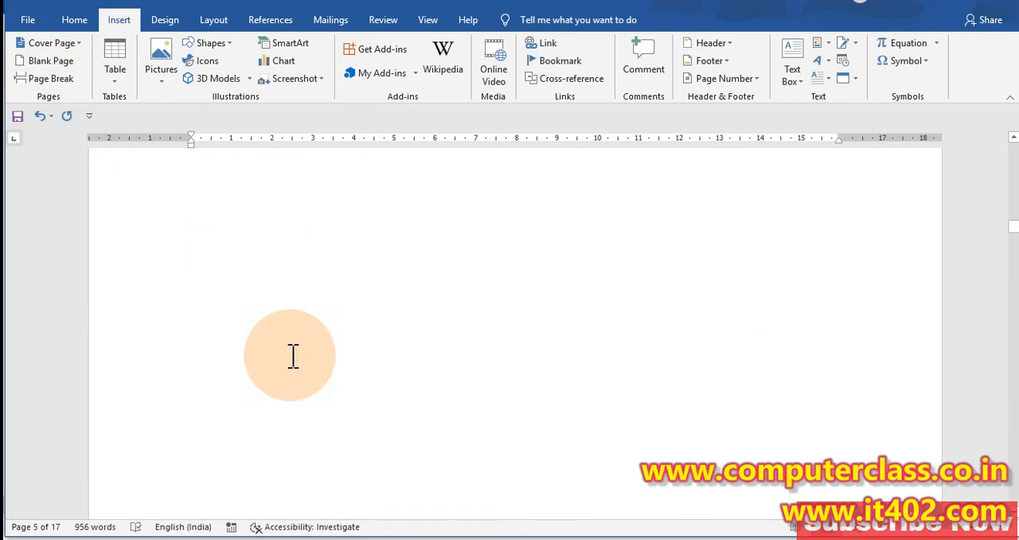
{"action": "scroll", "coordinate": [290, 352], "scroll_direction": "up", "scroll_amount": 5}
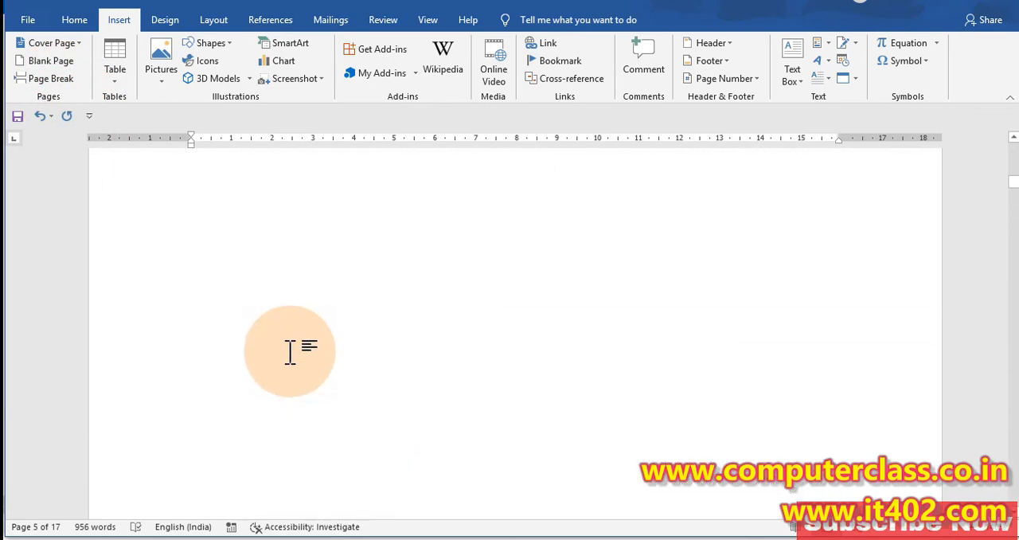
{"action": "scroll", "coordinate": [284, 346], "scroll_direction": "down", "scroll_amount": 11}
{"action": "scroll", "coordinate": [282, 344], "scroll_direction": "up", "scroll_amount": 3}
{"action": "left_click", "coordinate": [48, 82]}
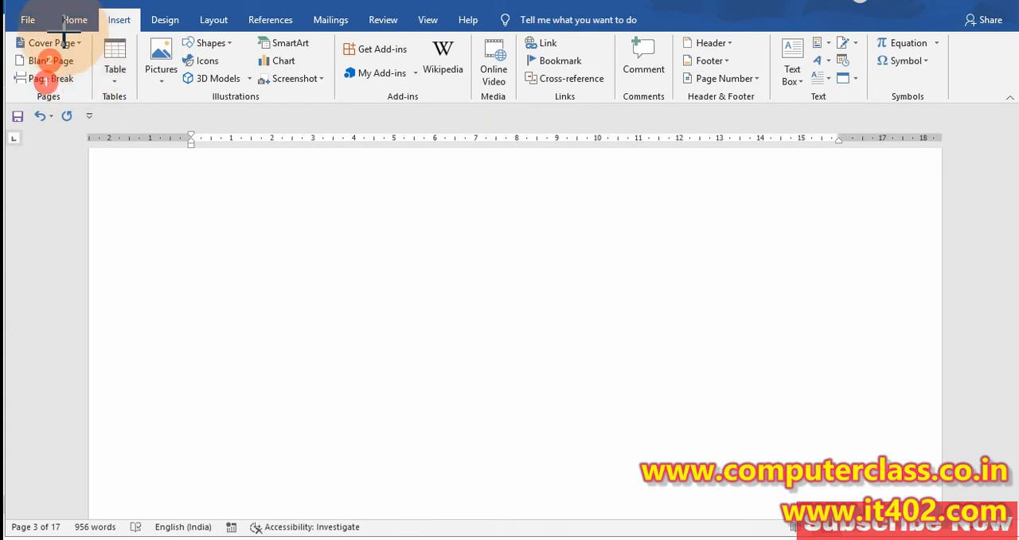
{"action": "left_click", "coordinate": [62, 41]}
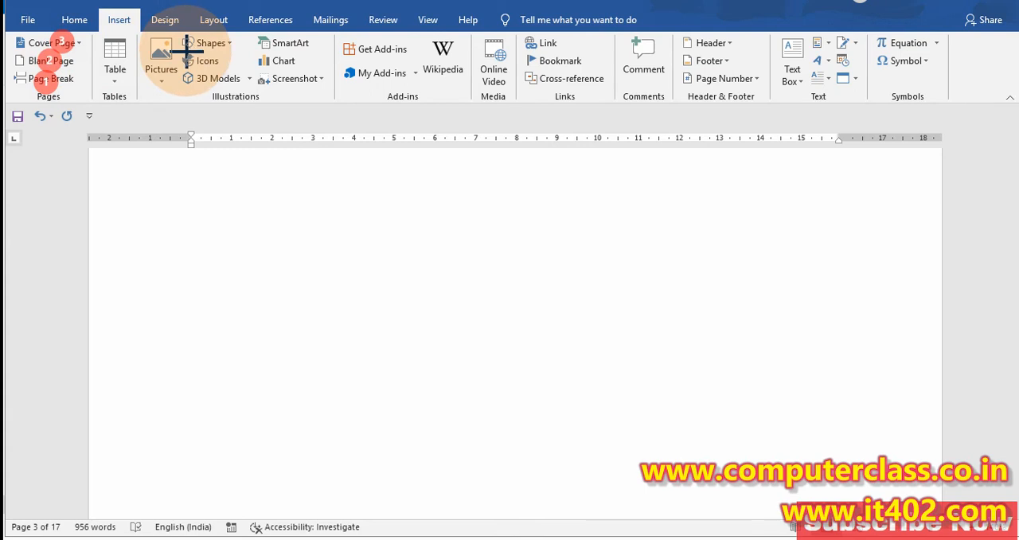
{"action": "key", "text": "Escape"}
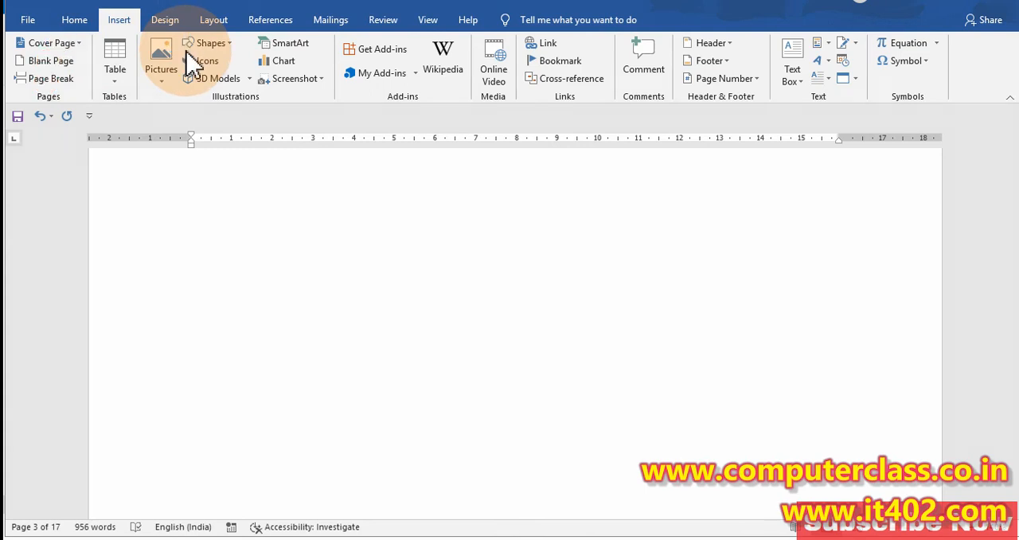
Step: Insert the built-in Filigree cover page at the start of the document and look it over down to the second page
{"action": "left_click", "coordinate": [80, 44]}
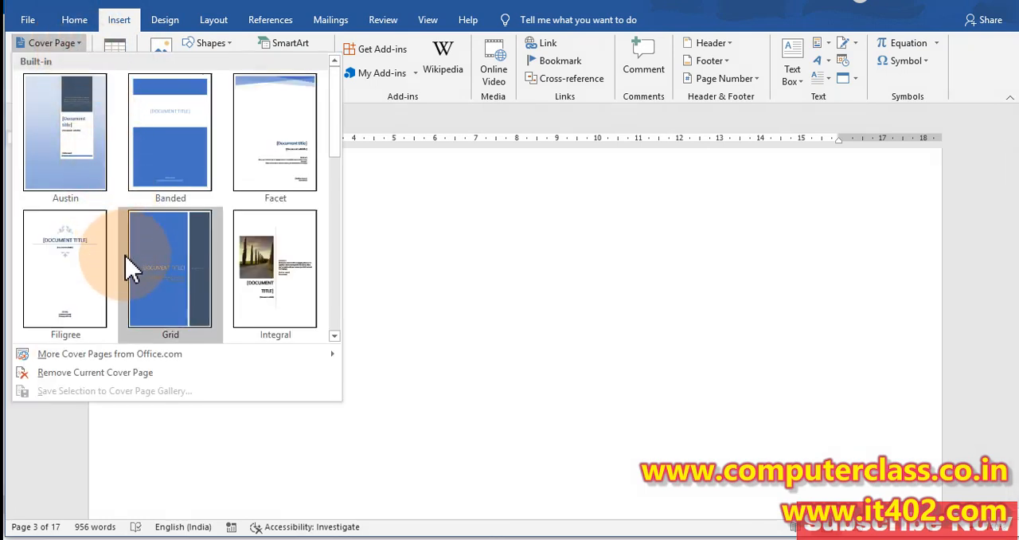
{"action": "left_click", "coordinate": [87, 271]}
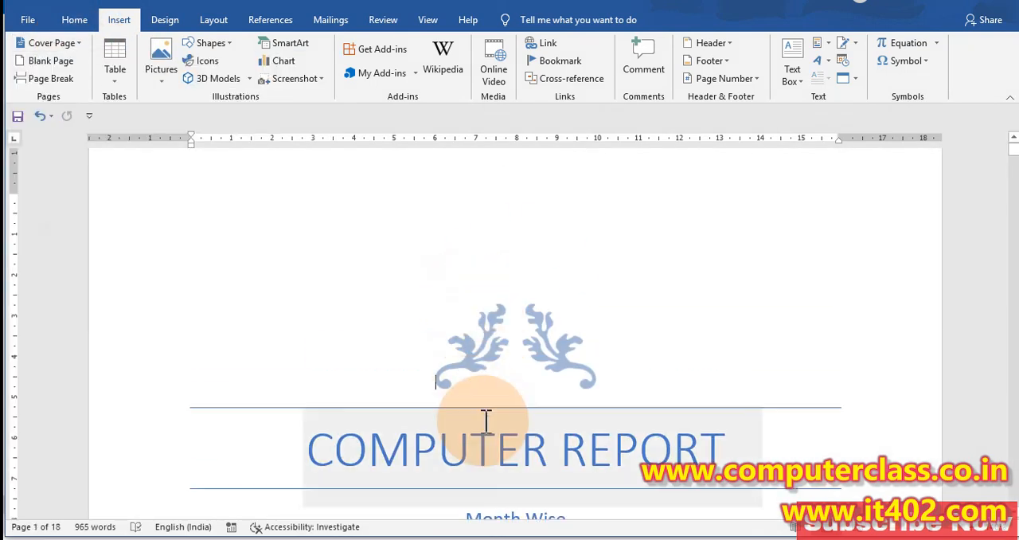
{"action": "scroll", "coordinate": [498, 414], "scroll_direction": "down", "scroll_amount": 2}
{"action": "scroll", "coordinate": [498, 414], "scroll_direction": "down", "scroll_amount": 10}
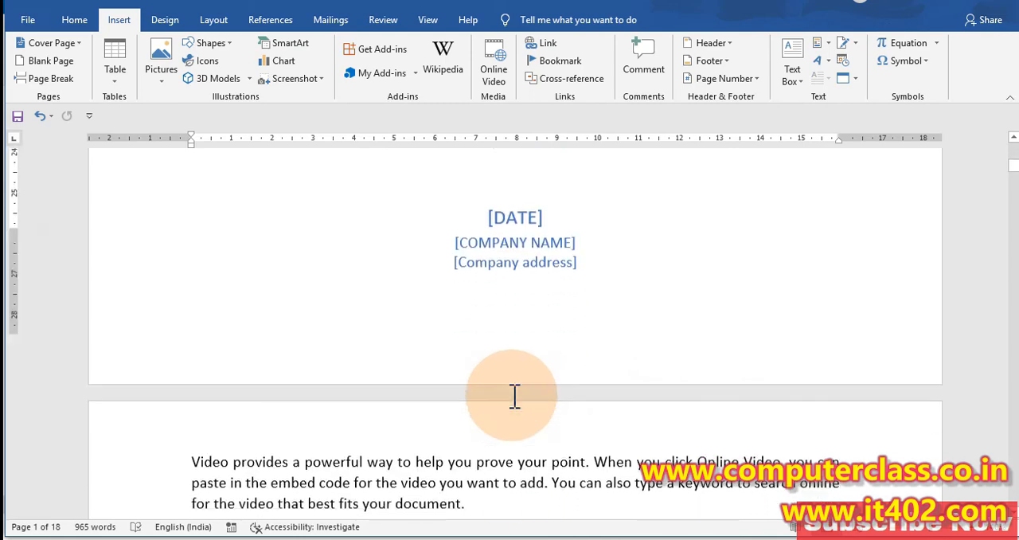
{"action": "scroll", "coordinate": [359, 226], "scroll_direction": "up", "scroll_amount": 8}
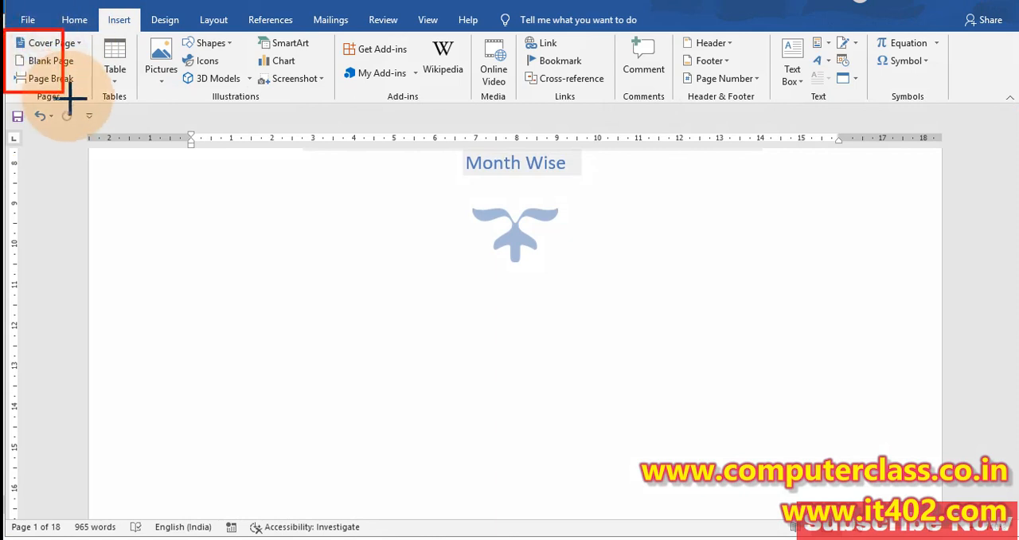
{"action": "left_click_drag", "start_coordinate": [85, 105], "coordinate": [88, 104]}
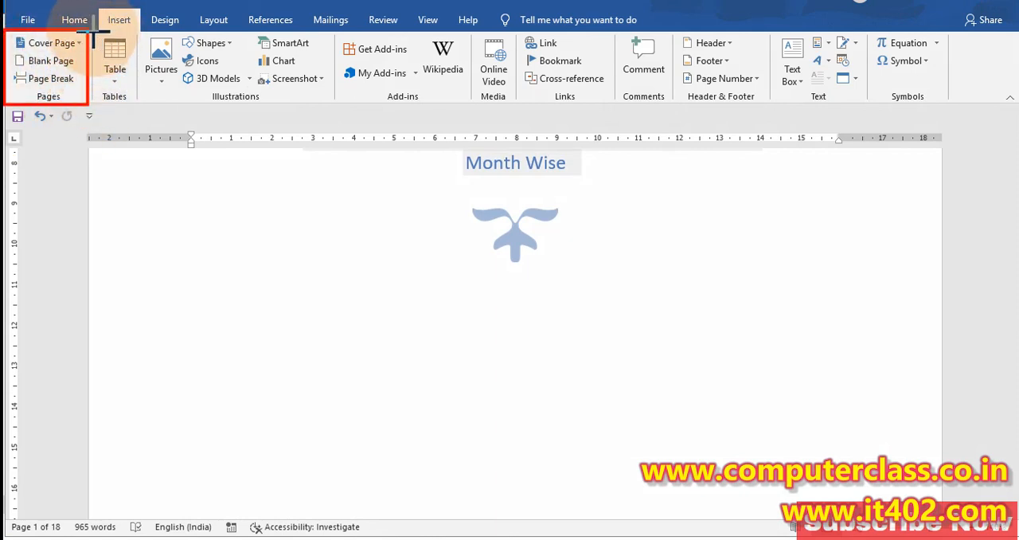
{"action": "mouse_move", "coordinate": [93, 32]}
{"action": "left_mouse_down"}
{"action": "mouse_move", "coordinate": [142, 106]}
{"action": "mouse_move", "coordinate": [120, 100]}
{"action": "mouse_move", "coordinate": [139, 106]}
{"action": "left_mouse_up"}
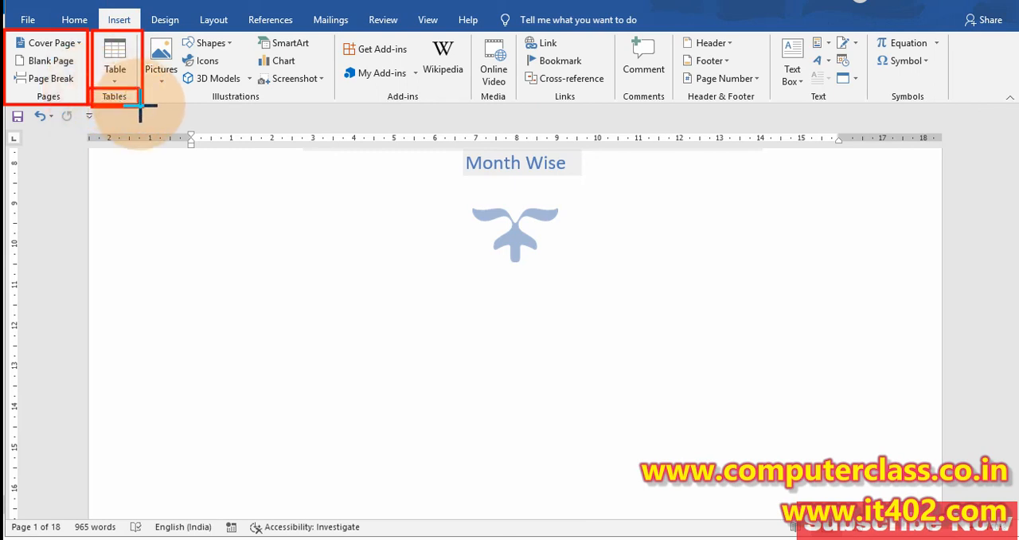